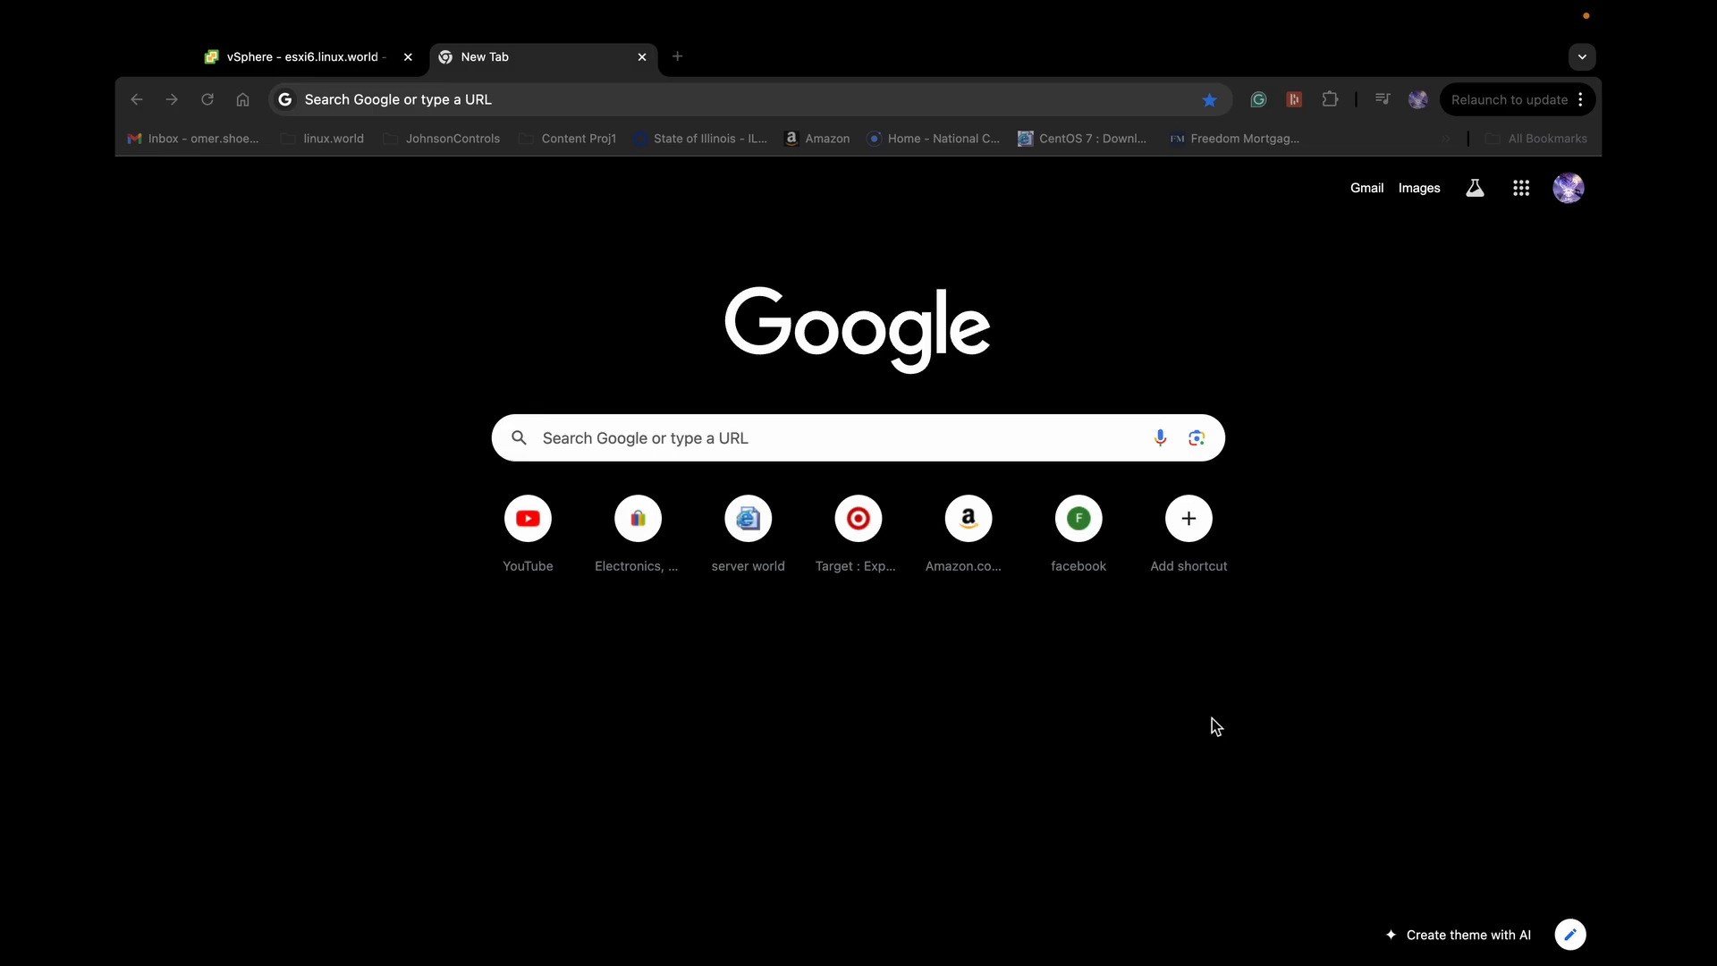
Start a new virtual machine on esxi6.linux.world and name it testvm00
left_click(338, 57)
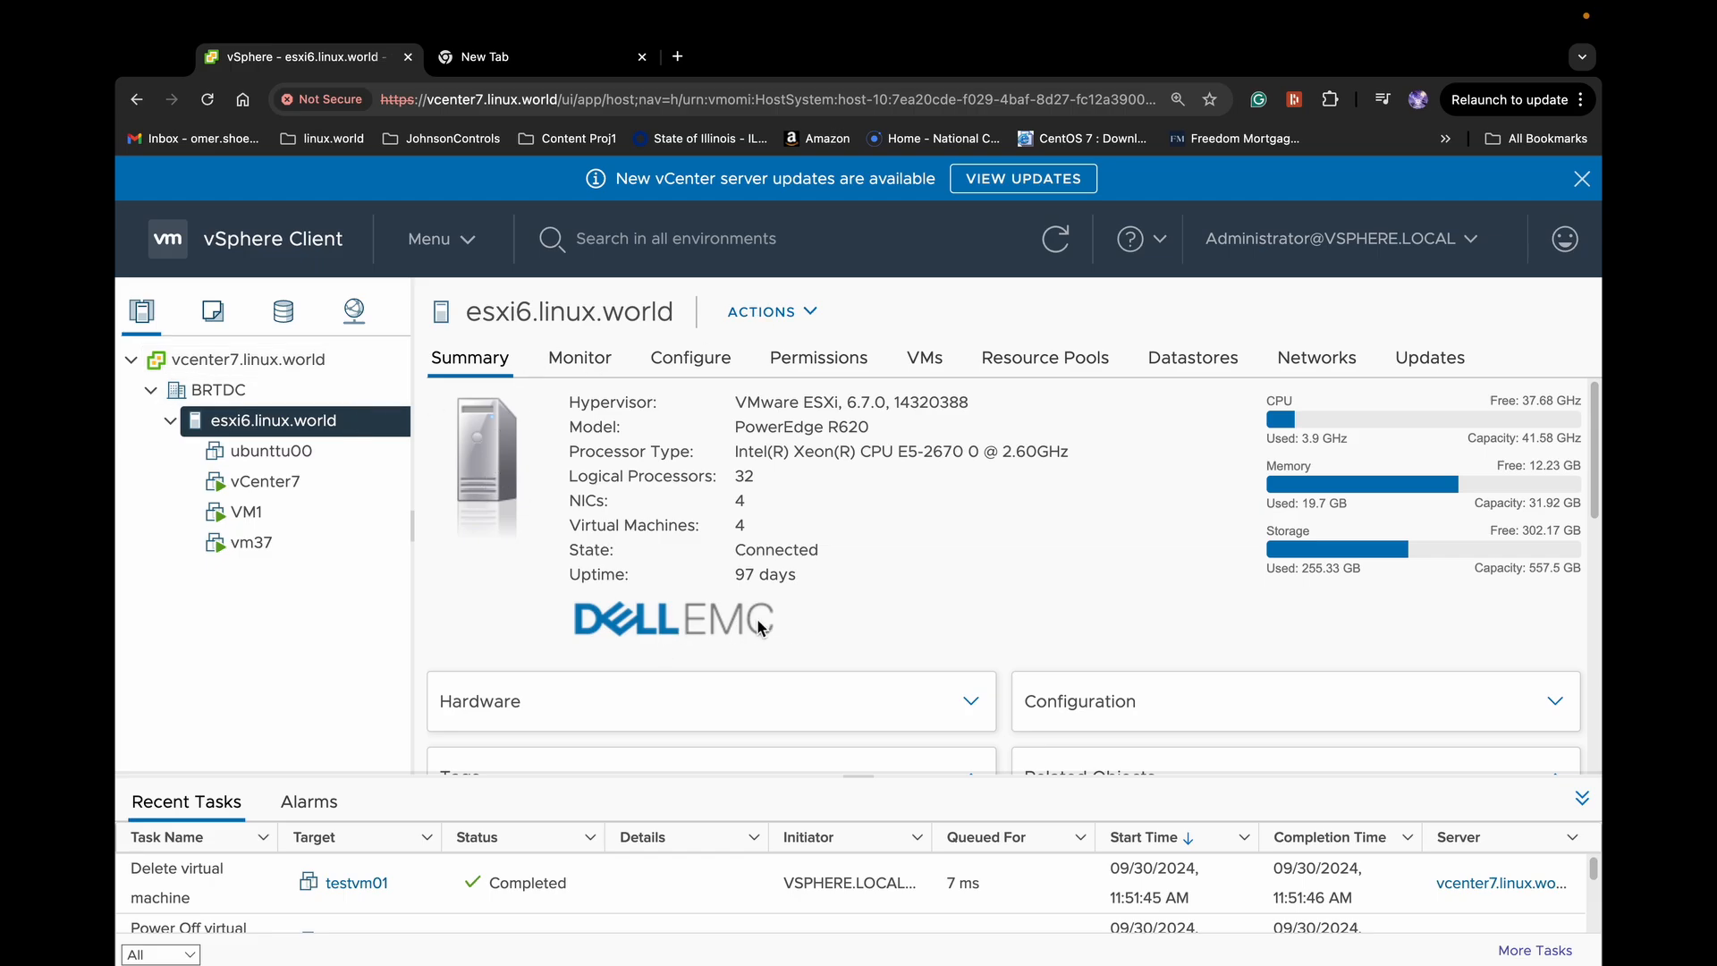
left_click(761, 312)
mouse_move(867, 459)
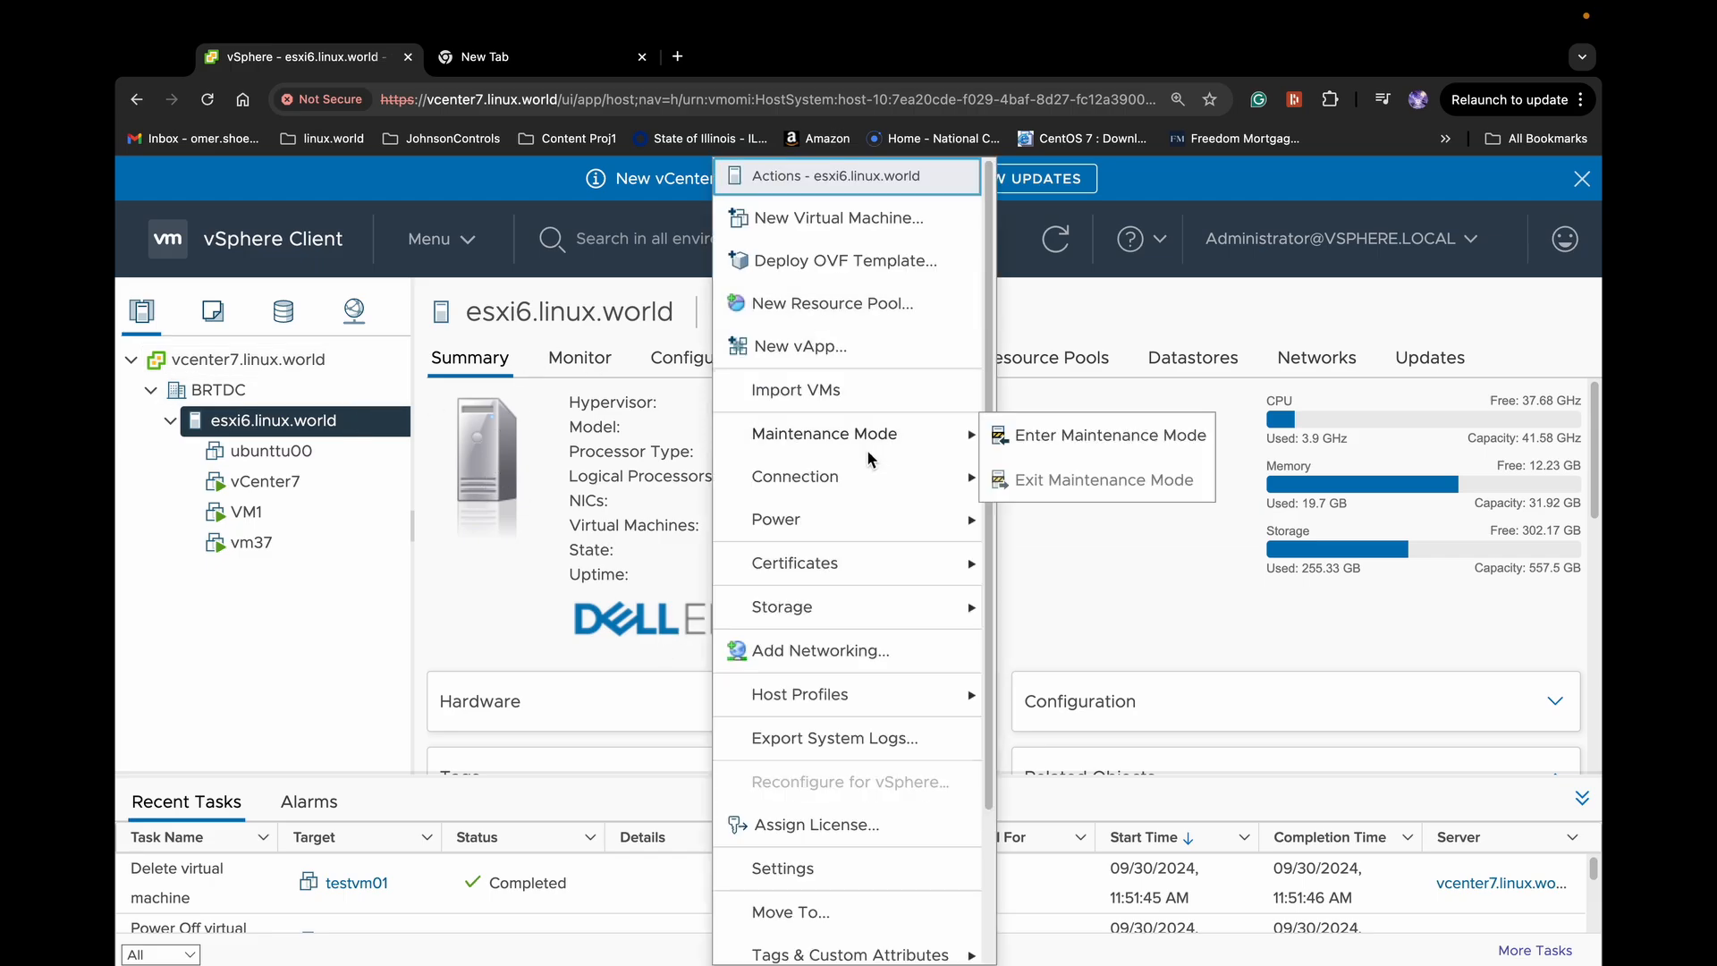
left_click(844, 226)
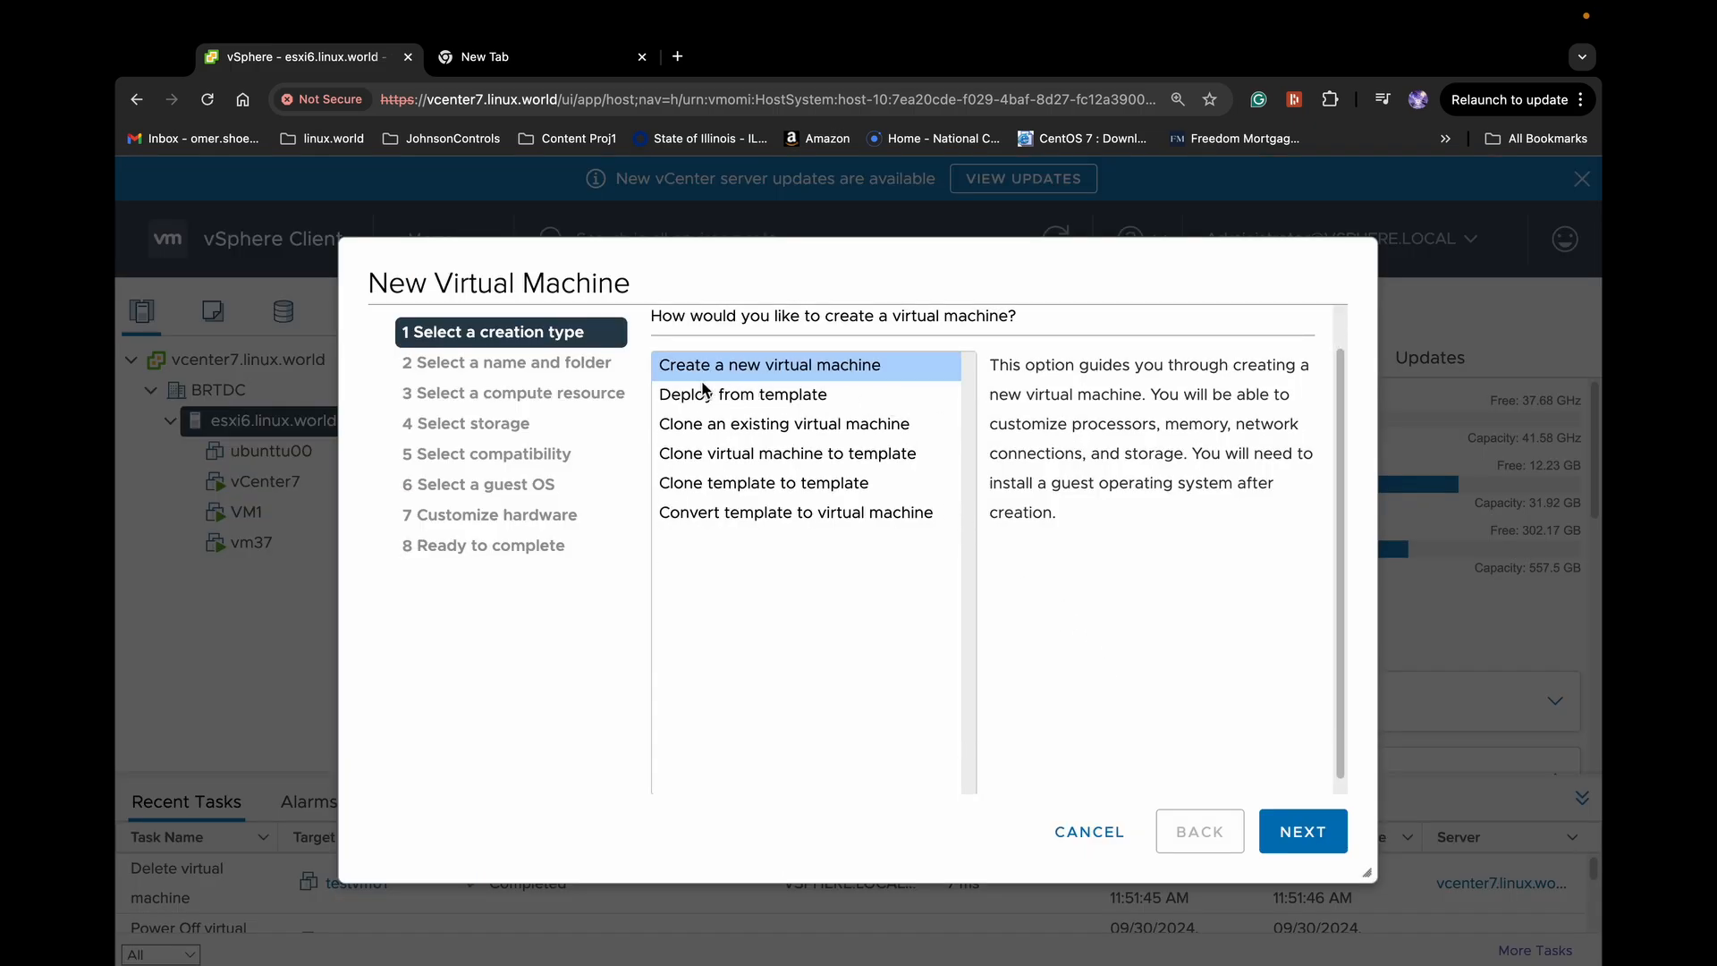
left_click(1301, 834)
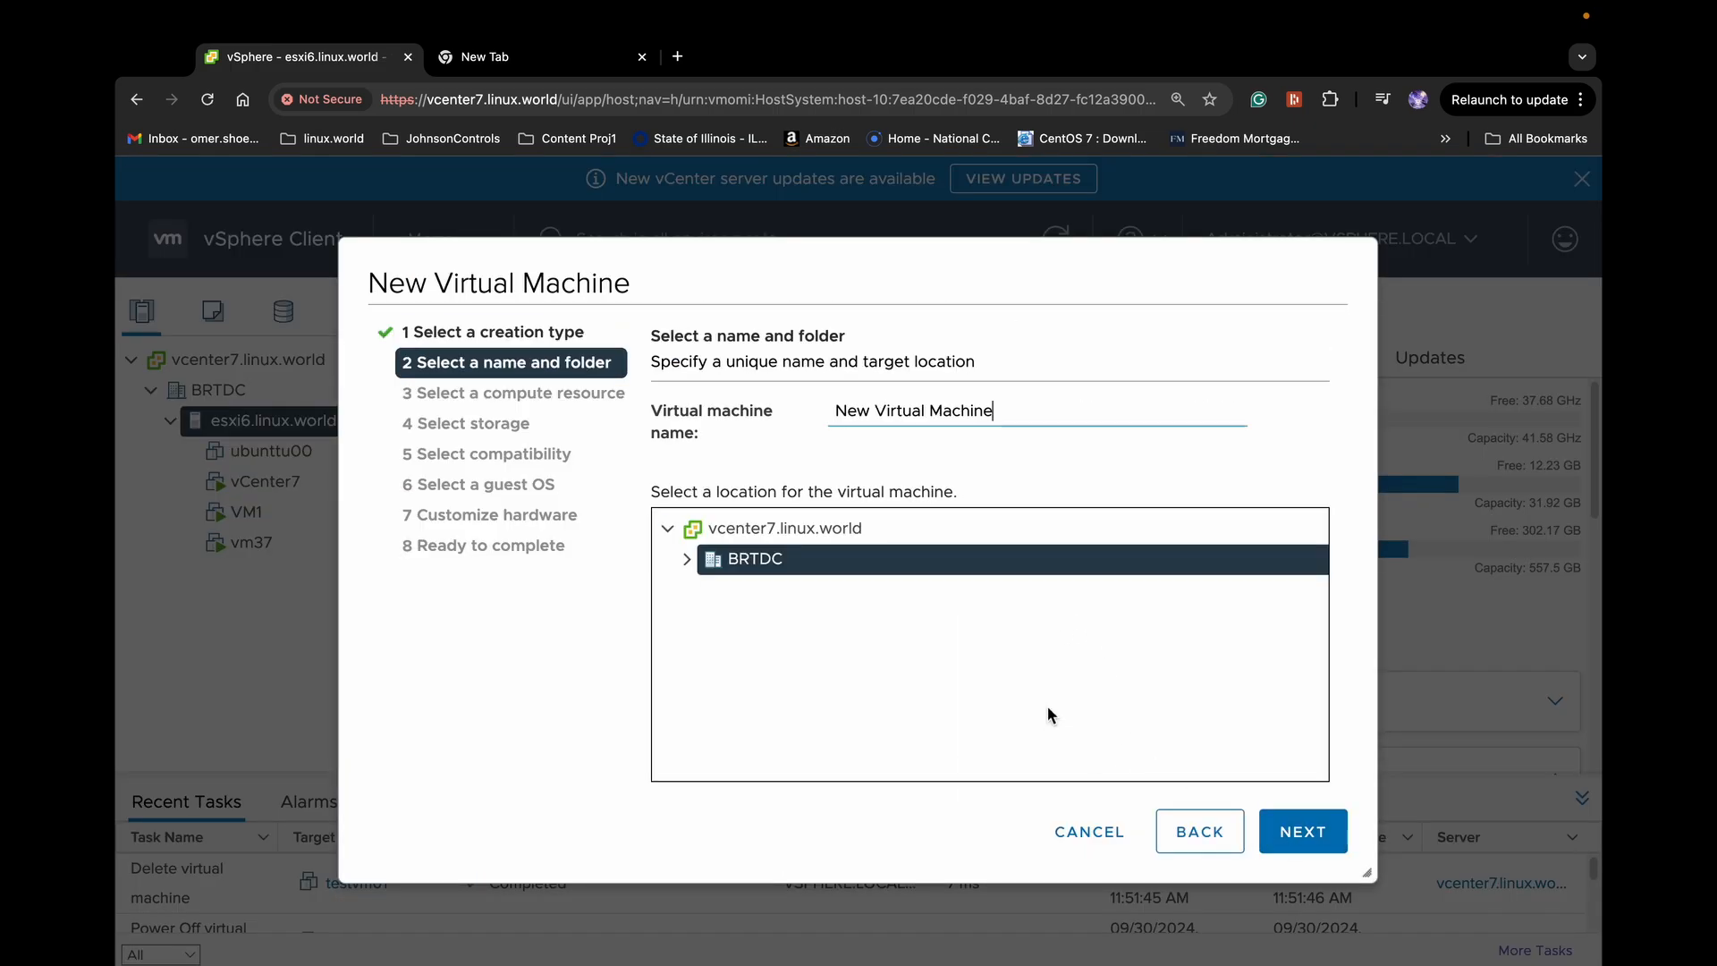
left_click_drag(996, 413, 804, 416)
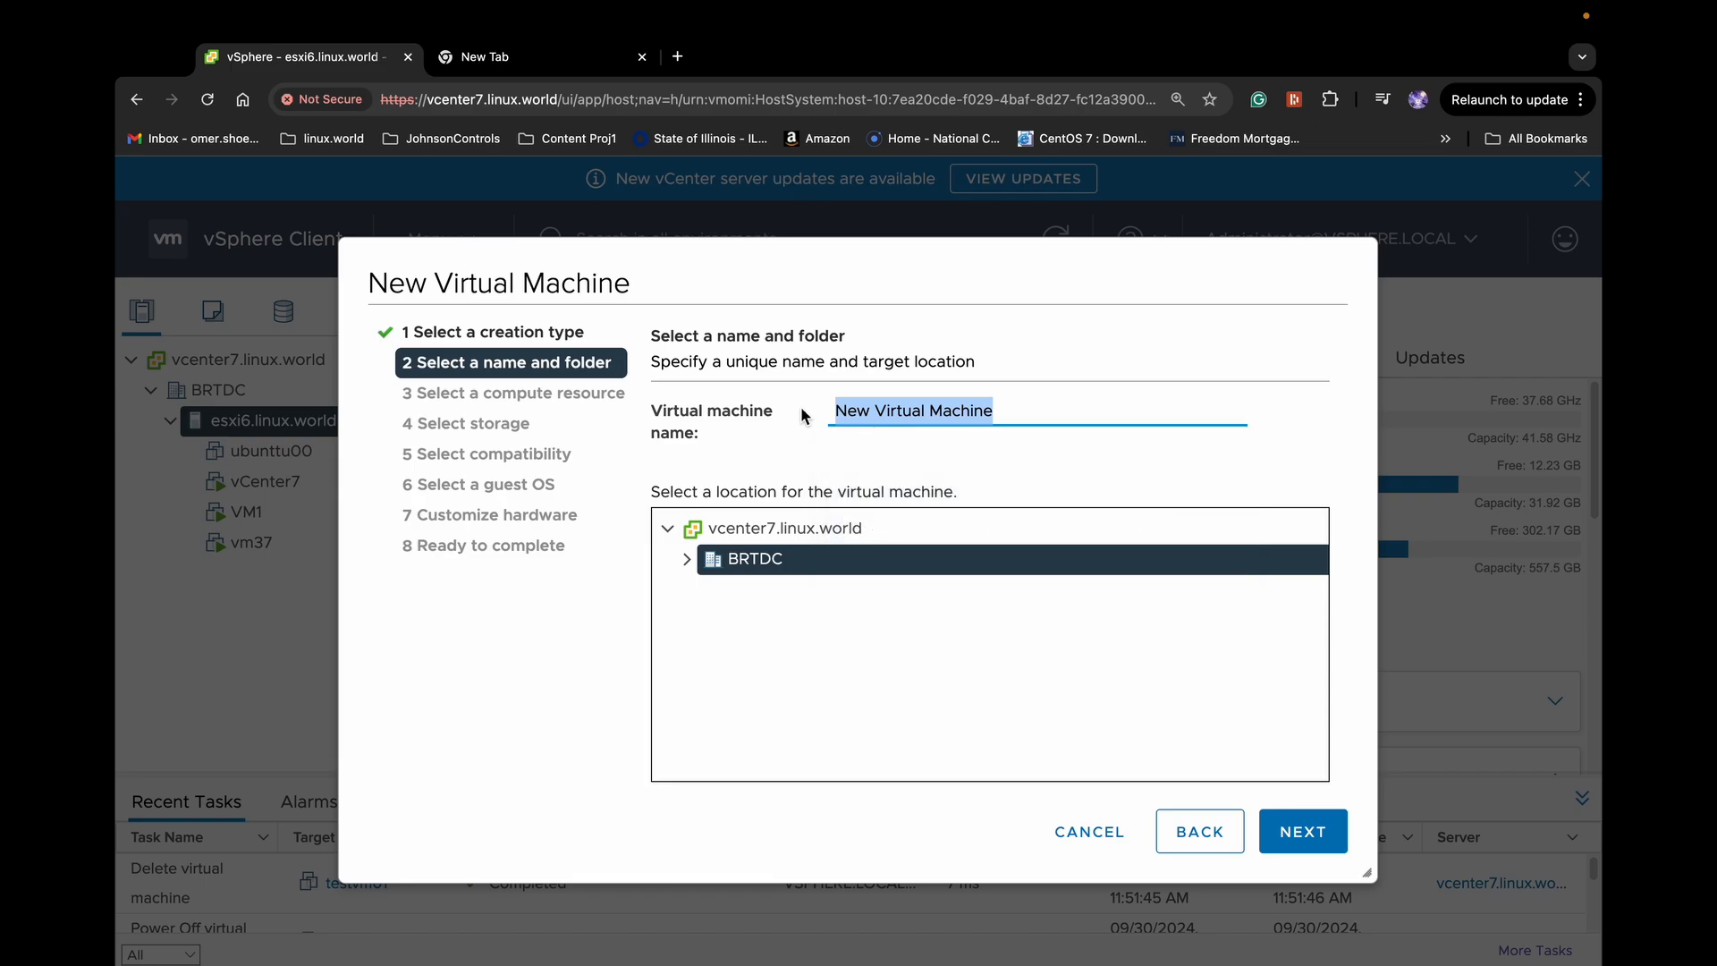
type("test")
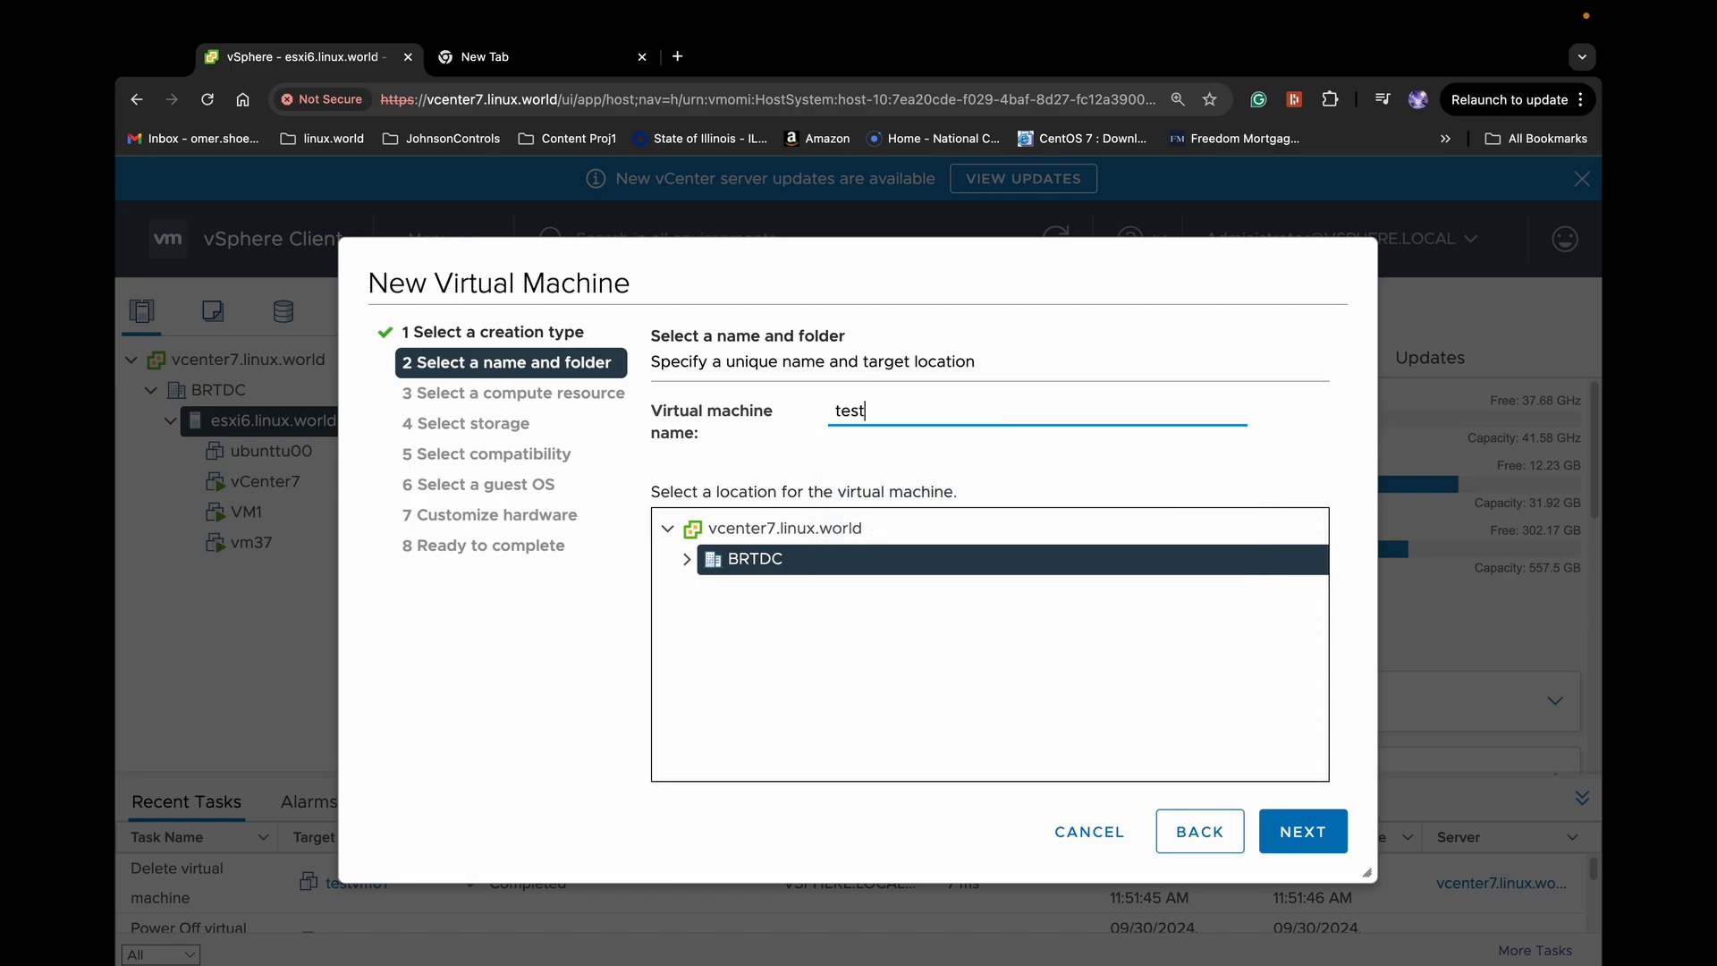
type("vm00")
Keep the BRTDC location and esxi6.linux.world host, store on Master-Datastore01, keep ESXi 6.7 compatibility
left_click(1303, 831)
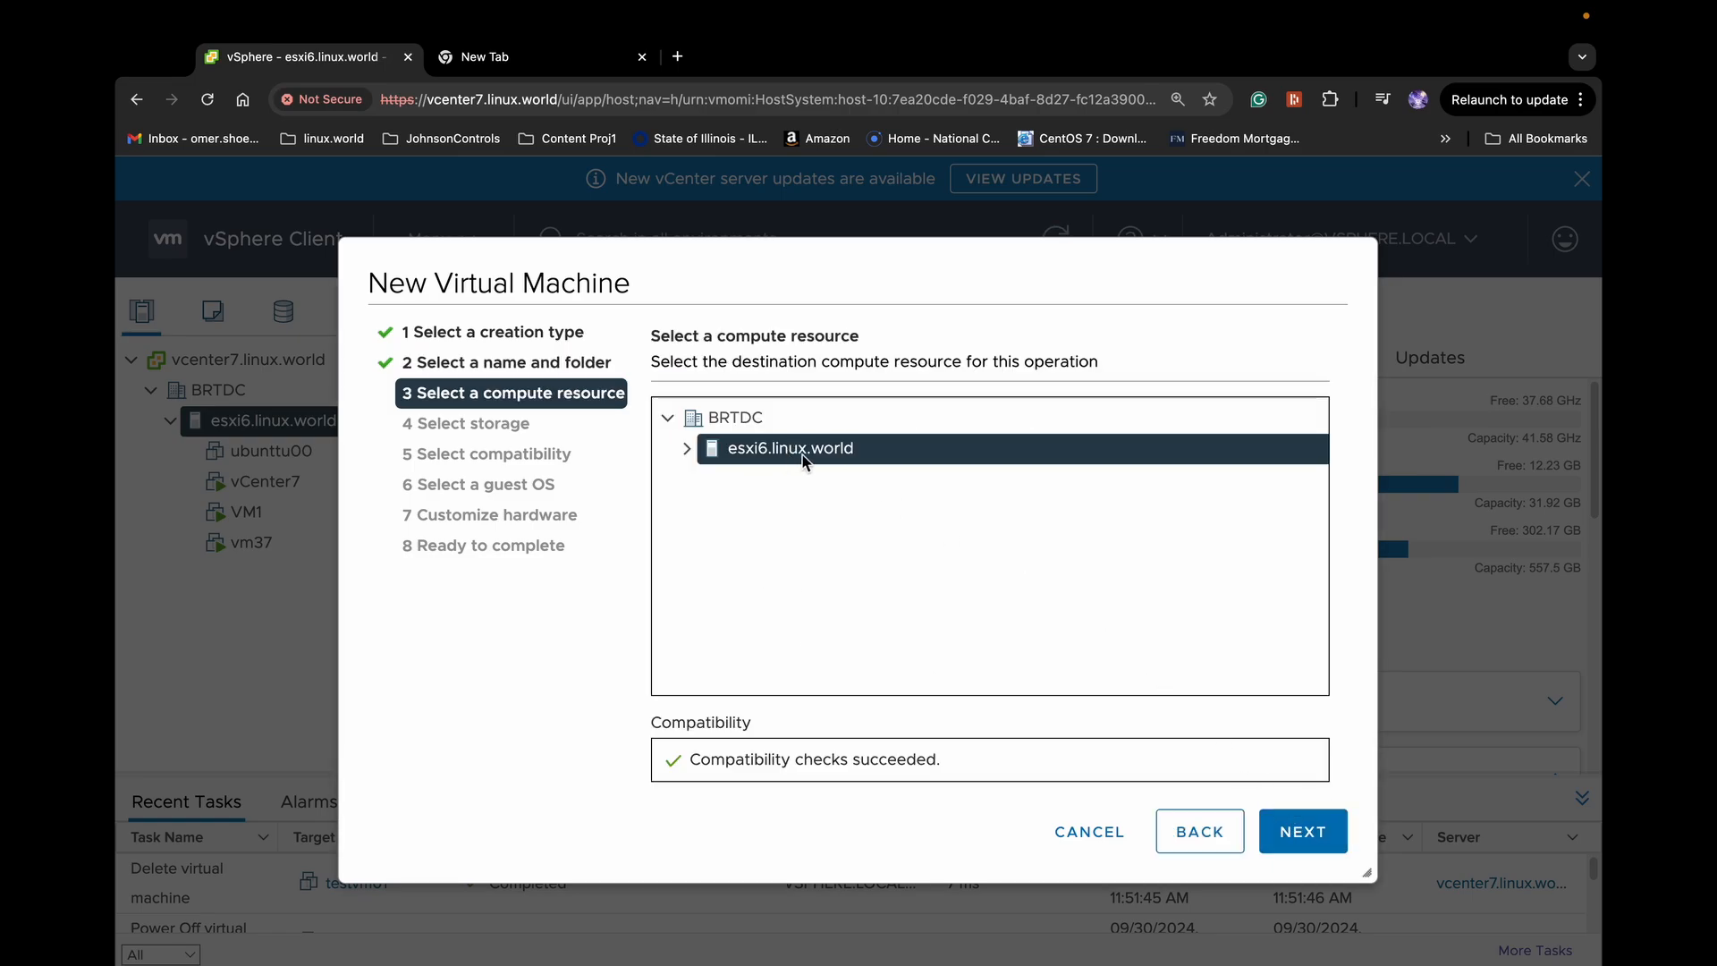
left_click(1306, 841)
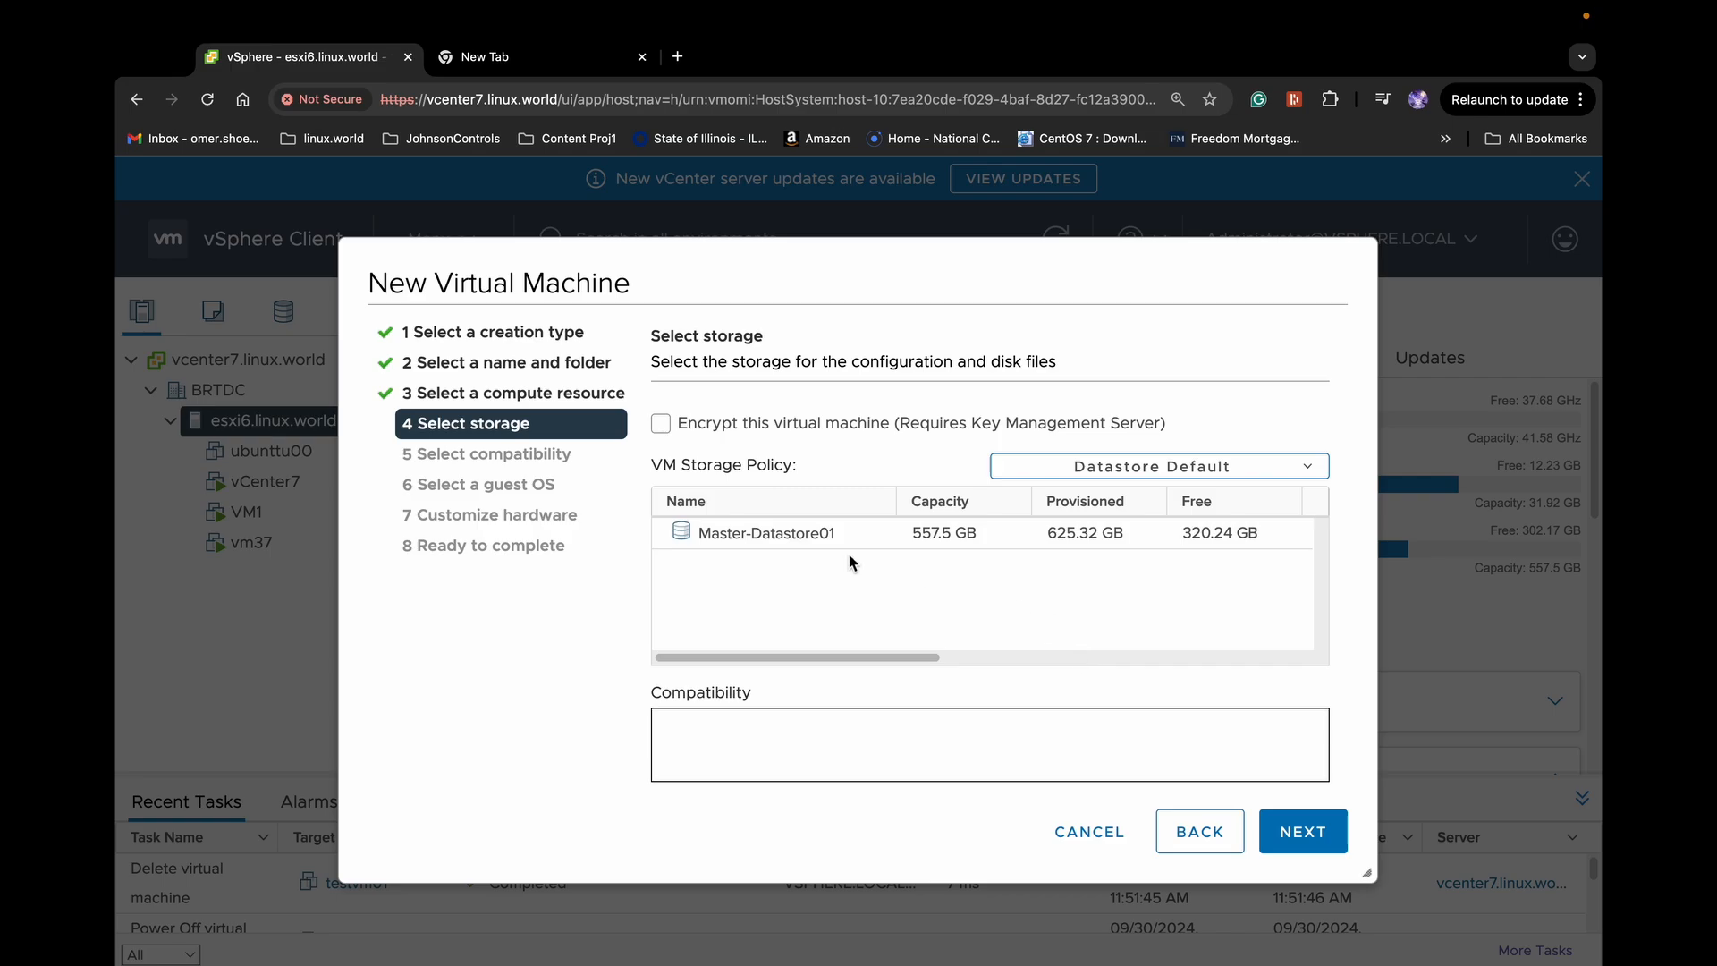
left_click(768, 534)
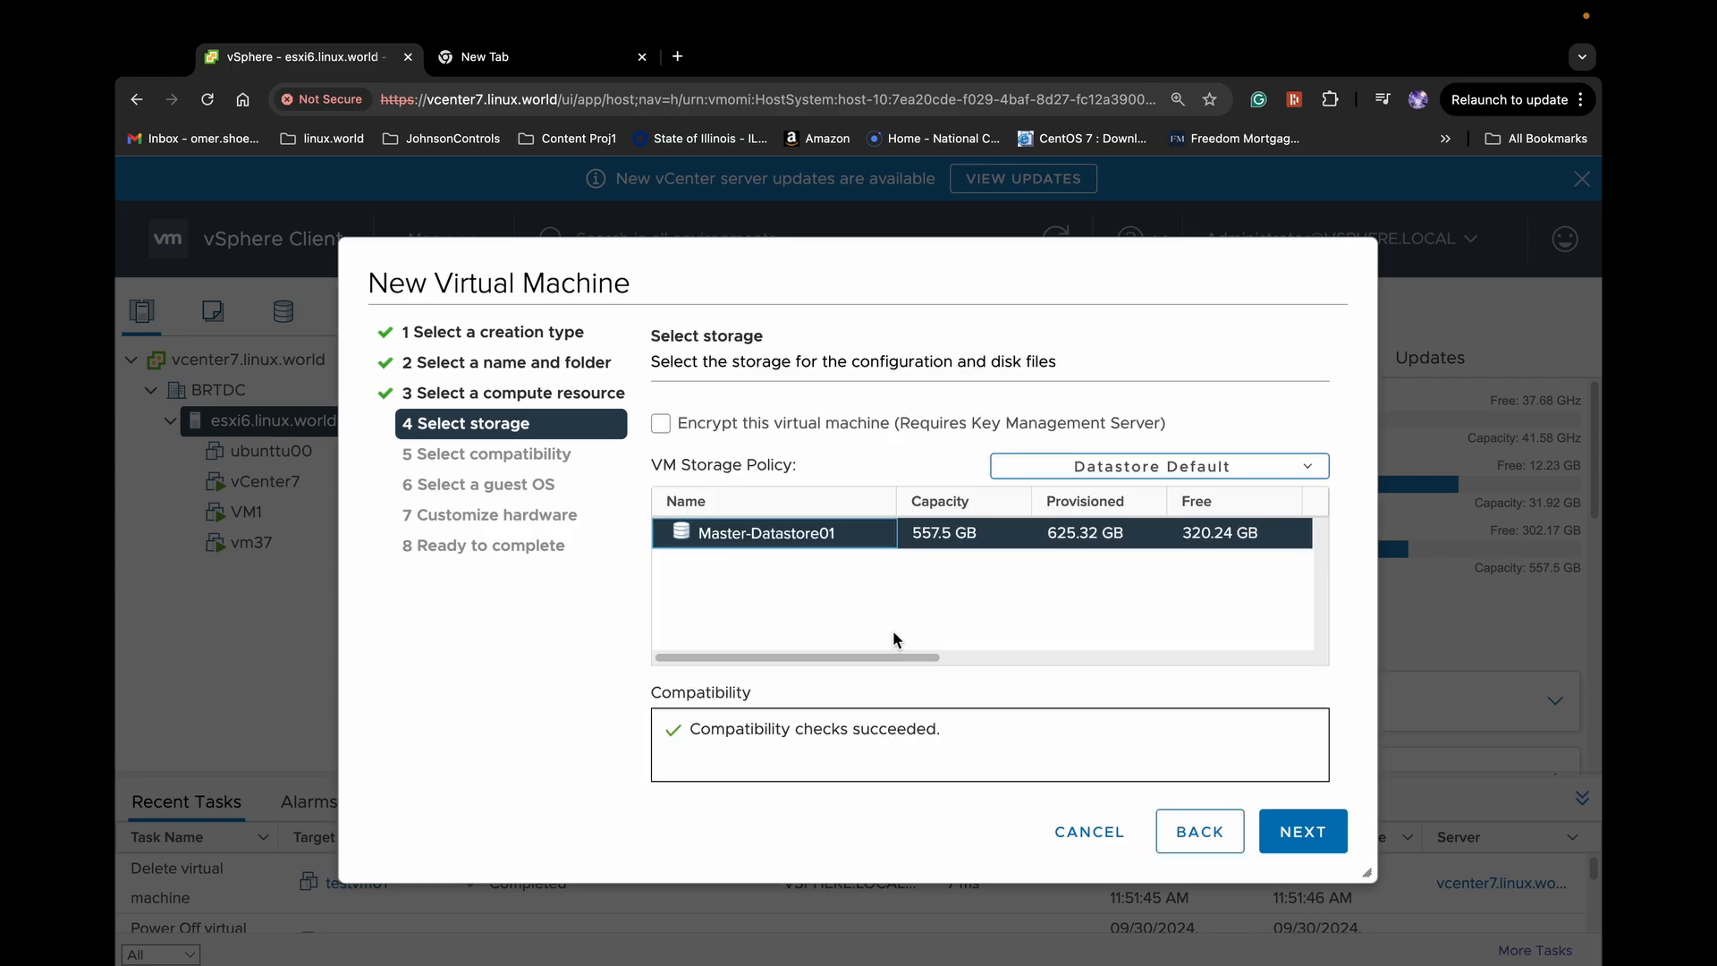
left_click(1306, 836)
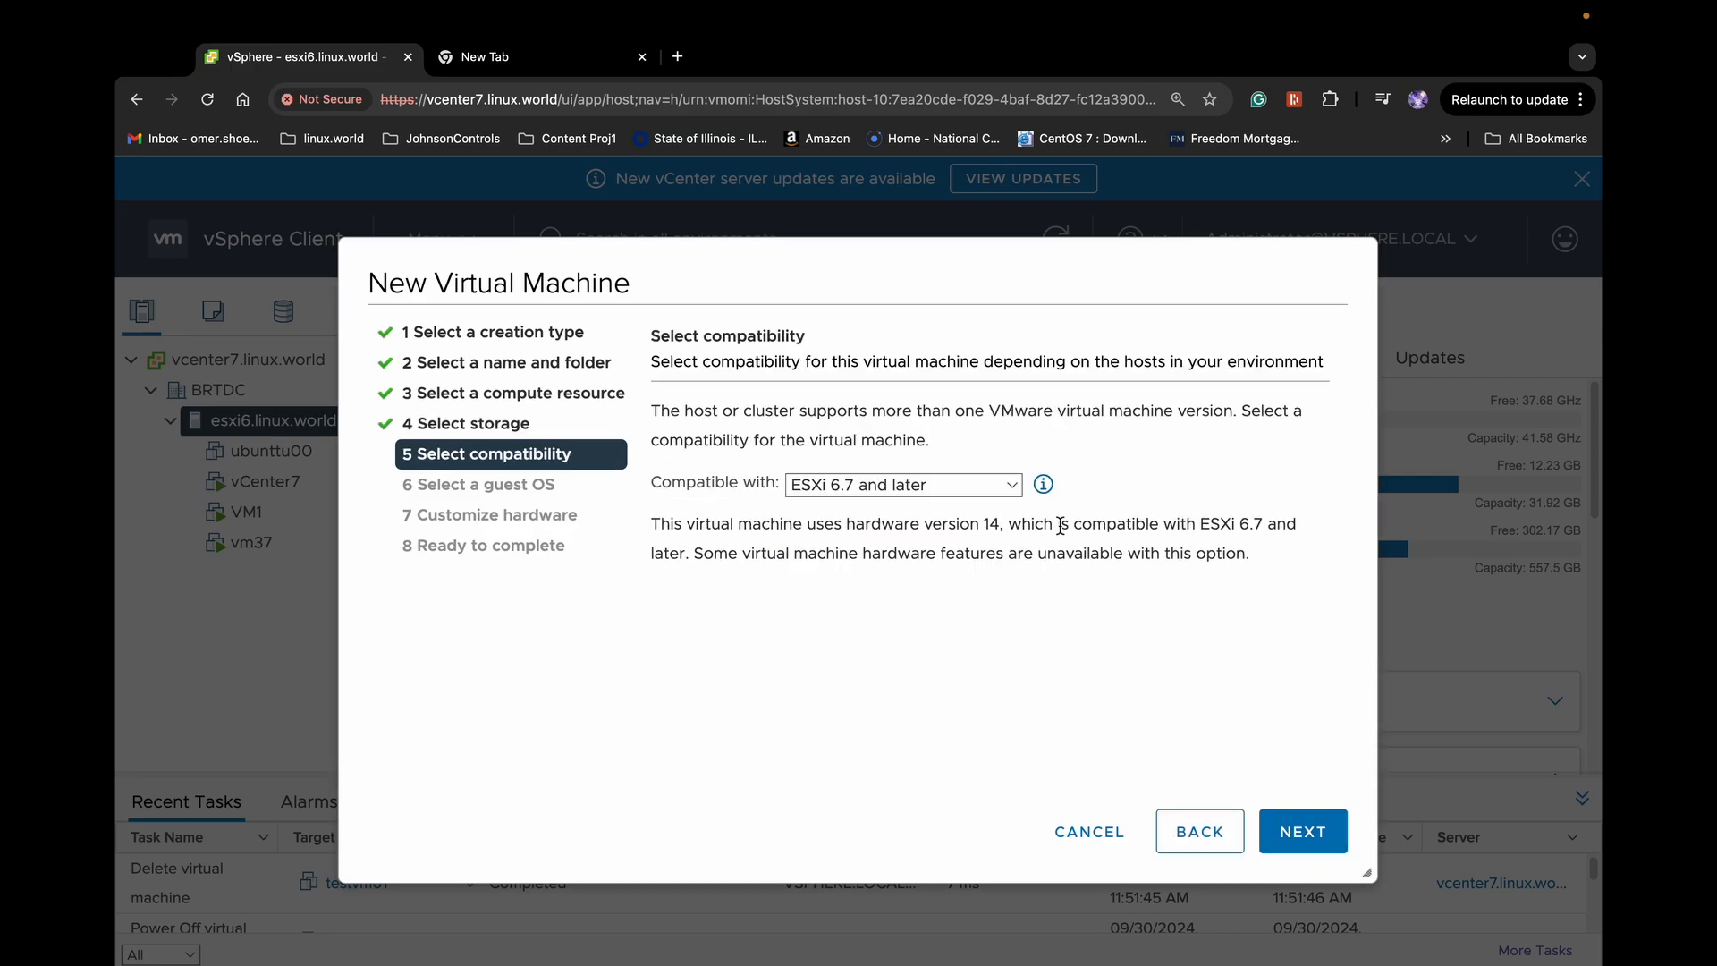
left_click(1292, 839)
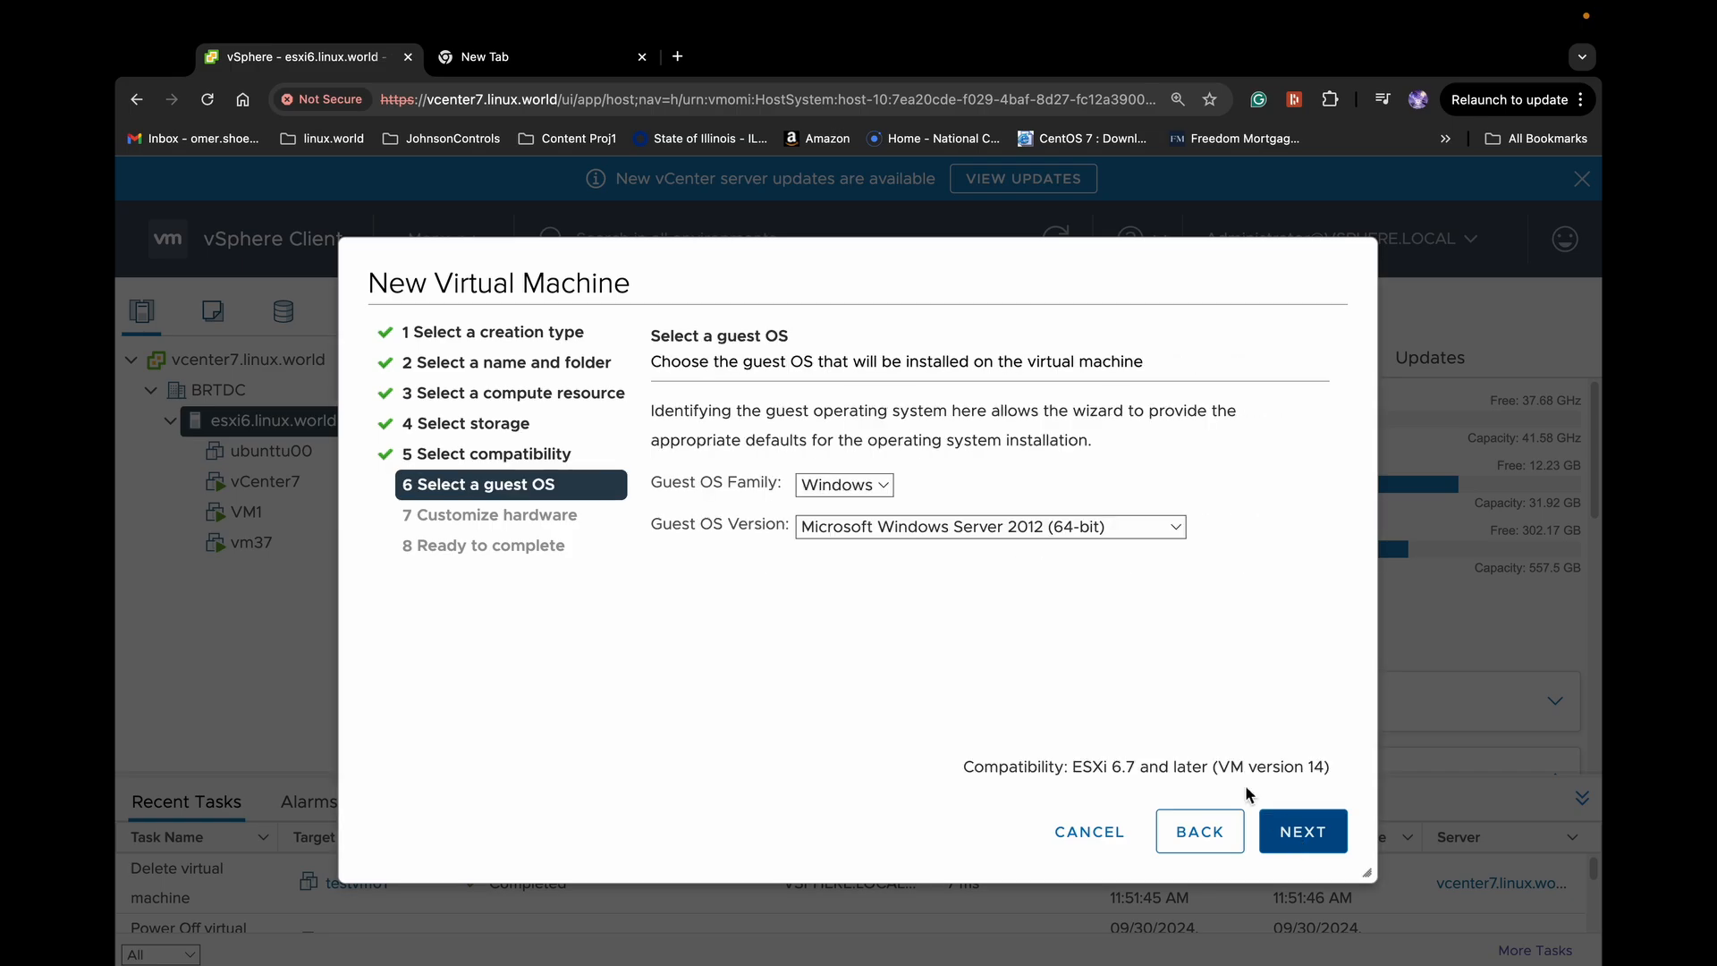
Set the guest OS to Linux, Red Hat Enterprise Linux 8 (64-bit)
left_click(872, 488)
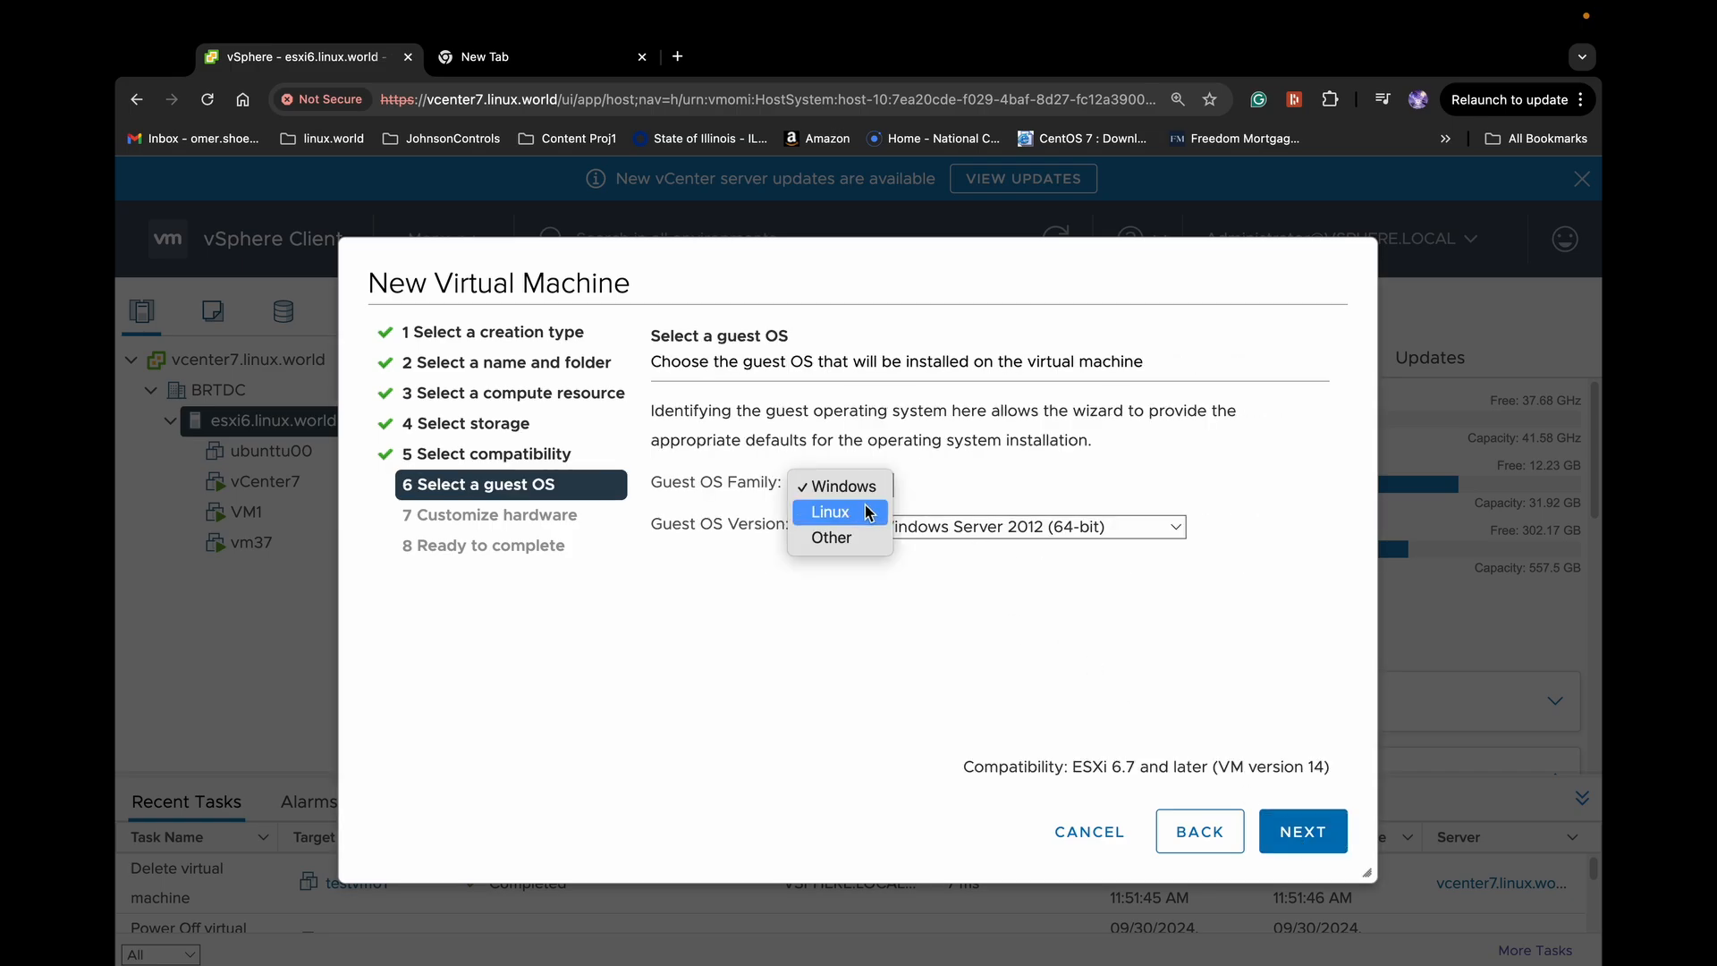
left_click(868, 513)
left_click(1047, 528)
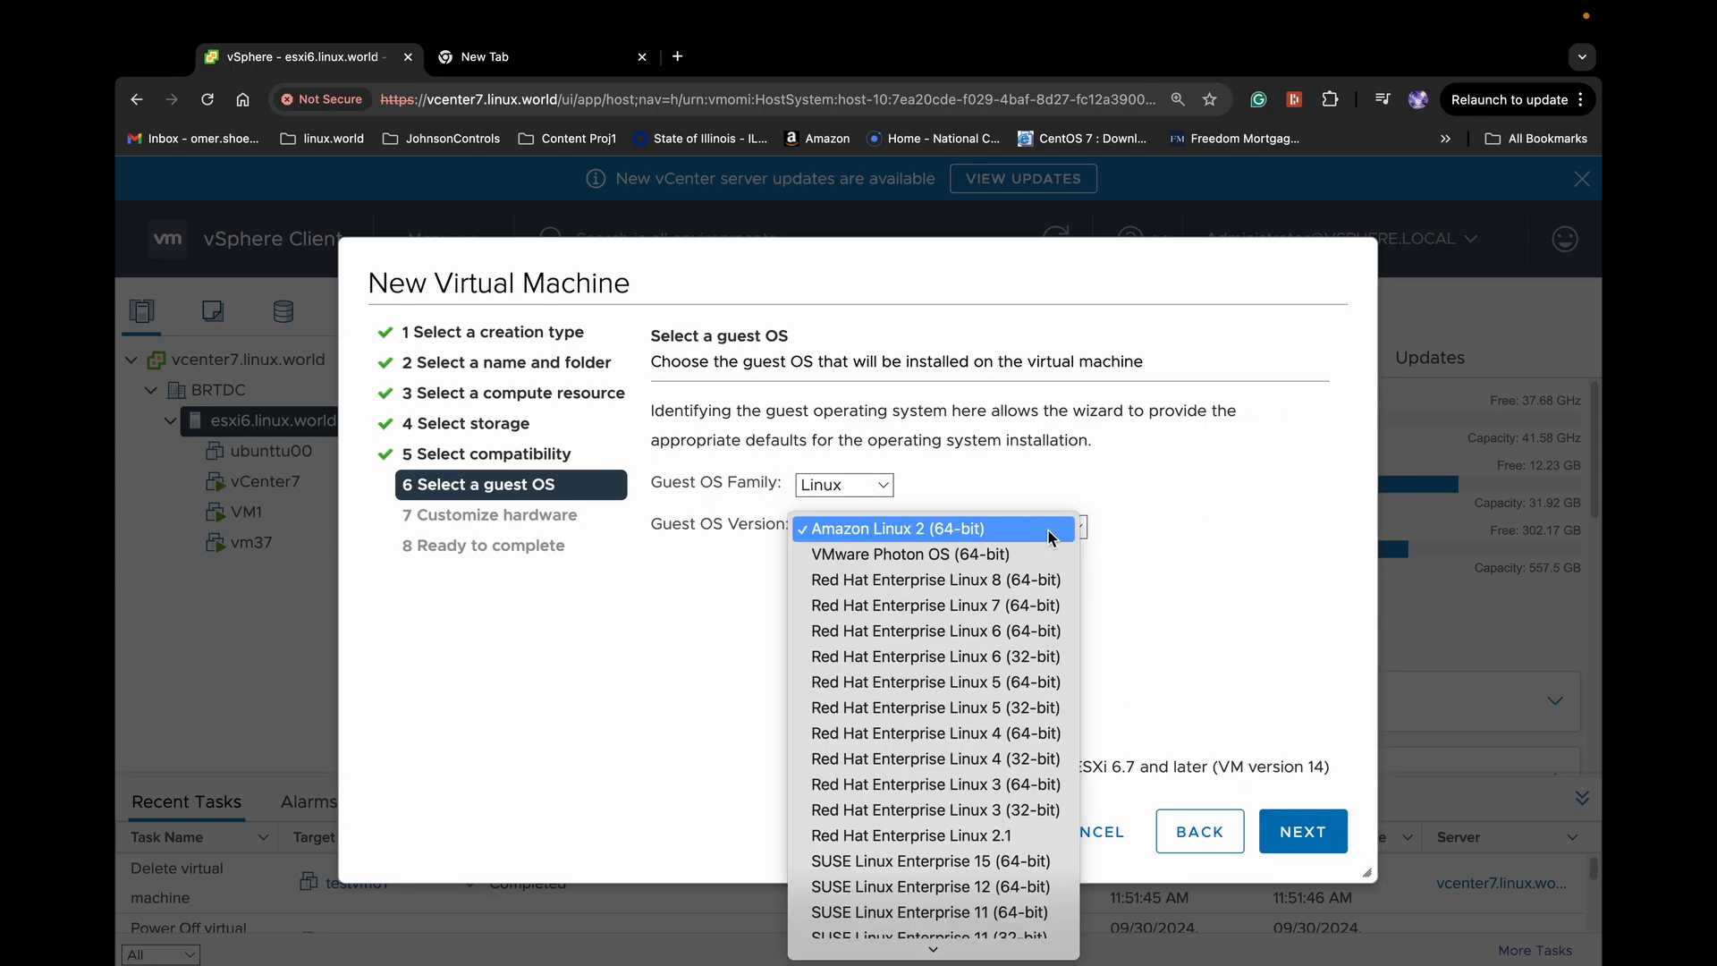
left_click(1054, 582)
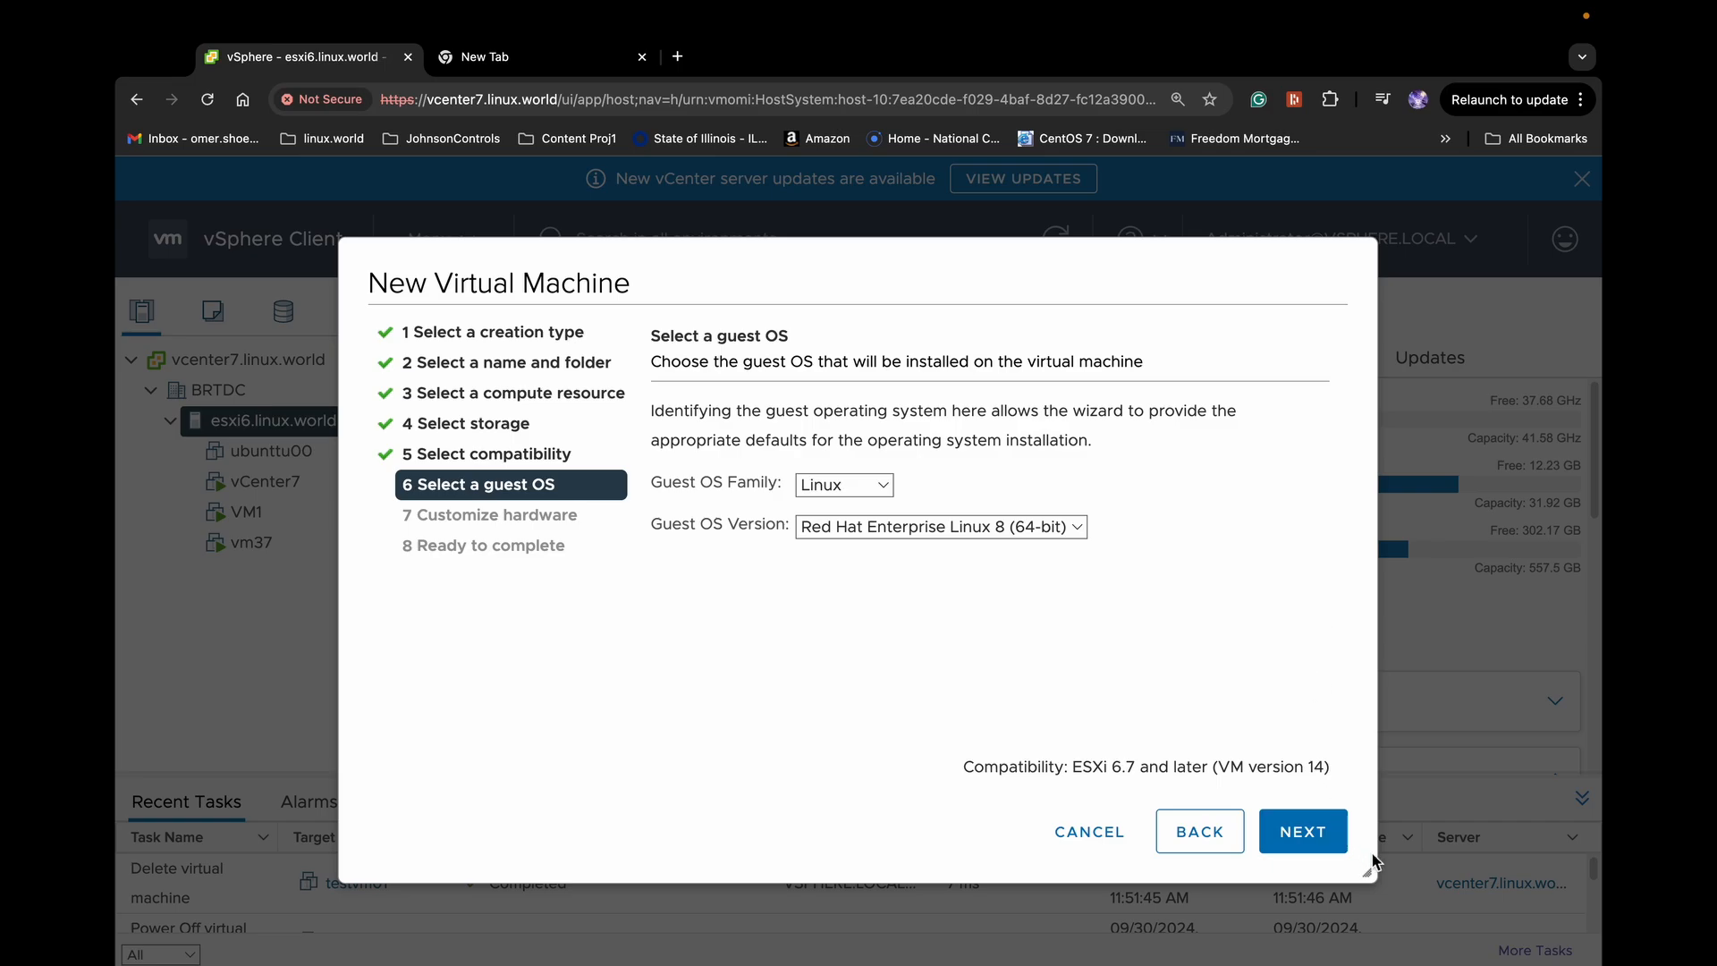
Accept the default 1 CPU, 2 GB memory and 16 GB disk, review the summary, and finish
left_click(1325, 856)
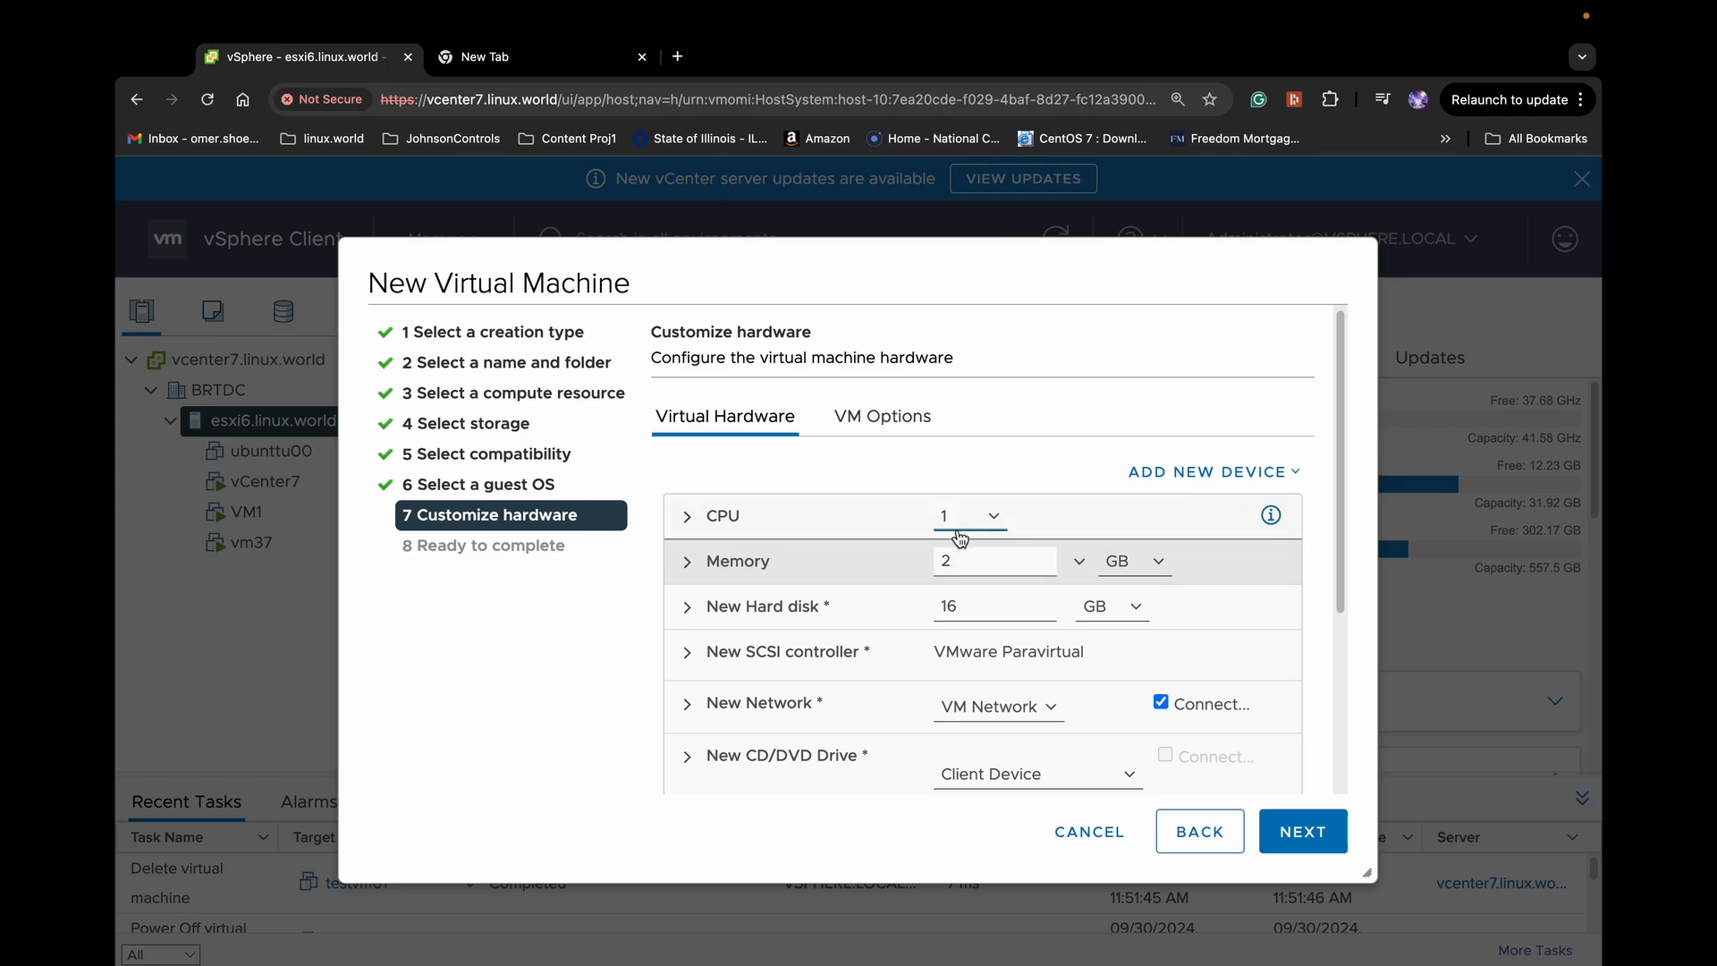
scroll(930, 653, "down", 2)
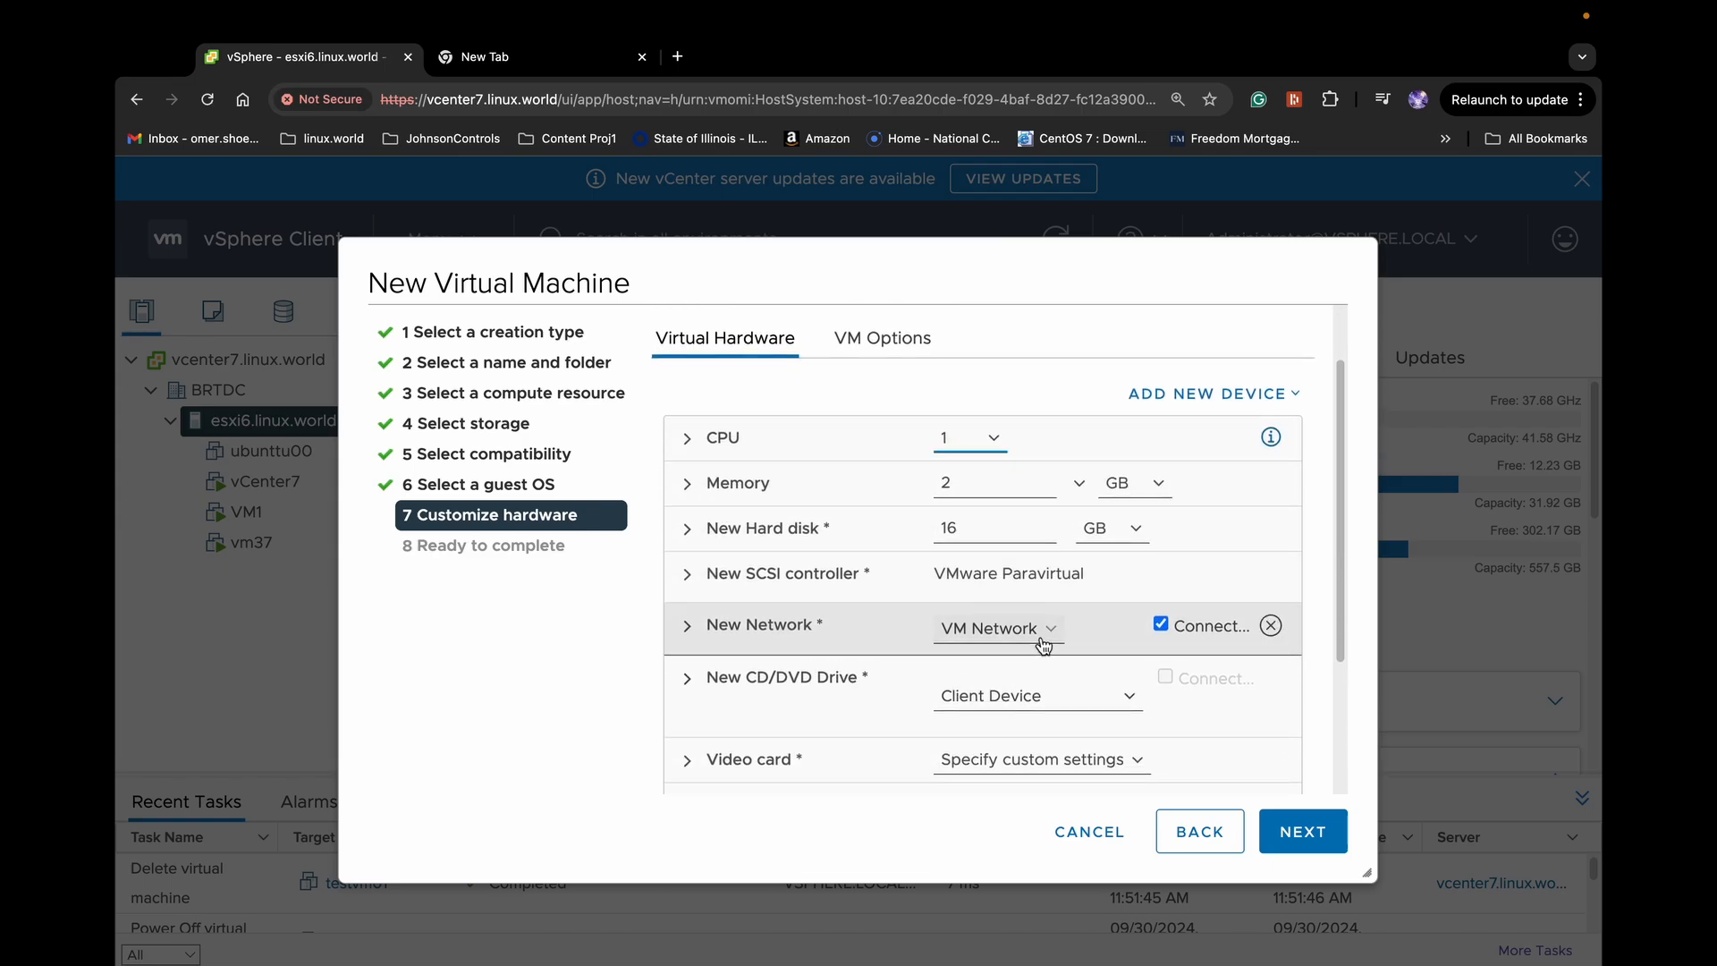
scroll(912, 669, "down", 3)
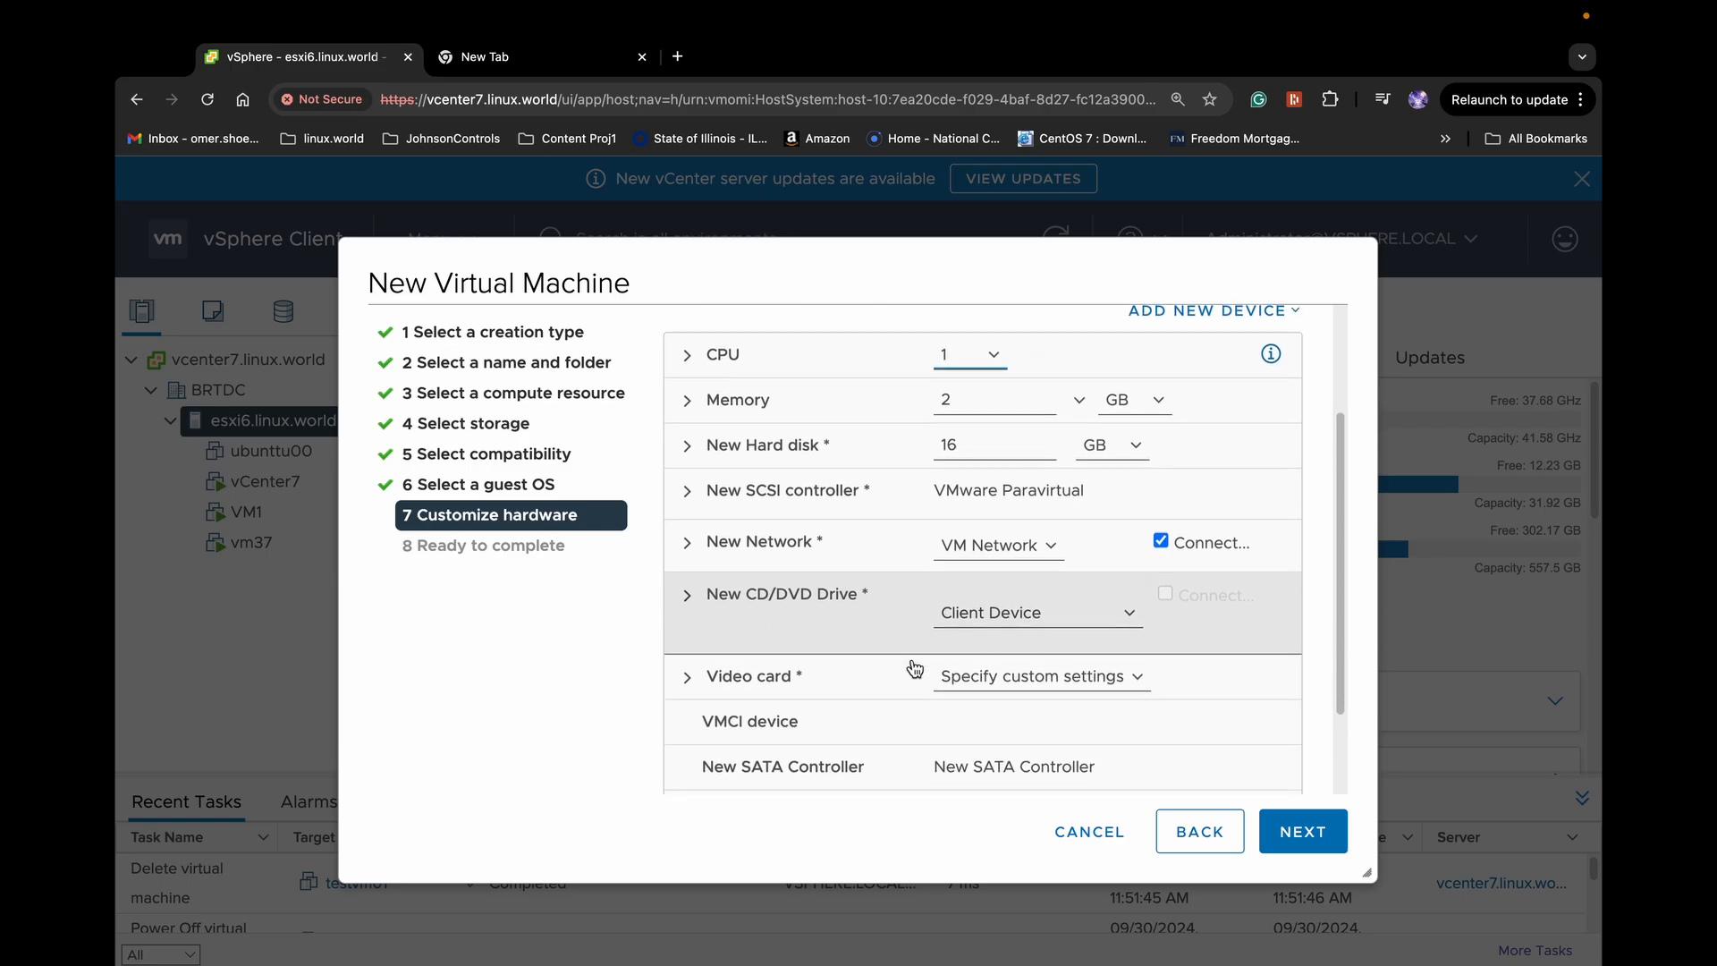
scroll(913, 669, "up", 5)
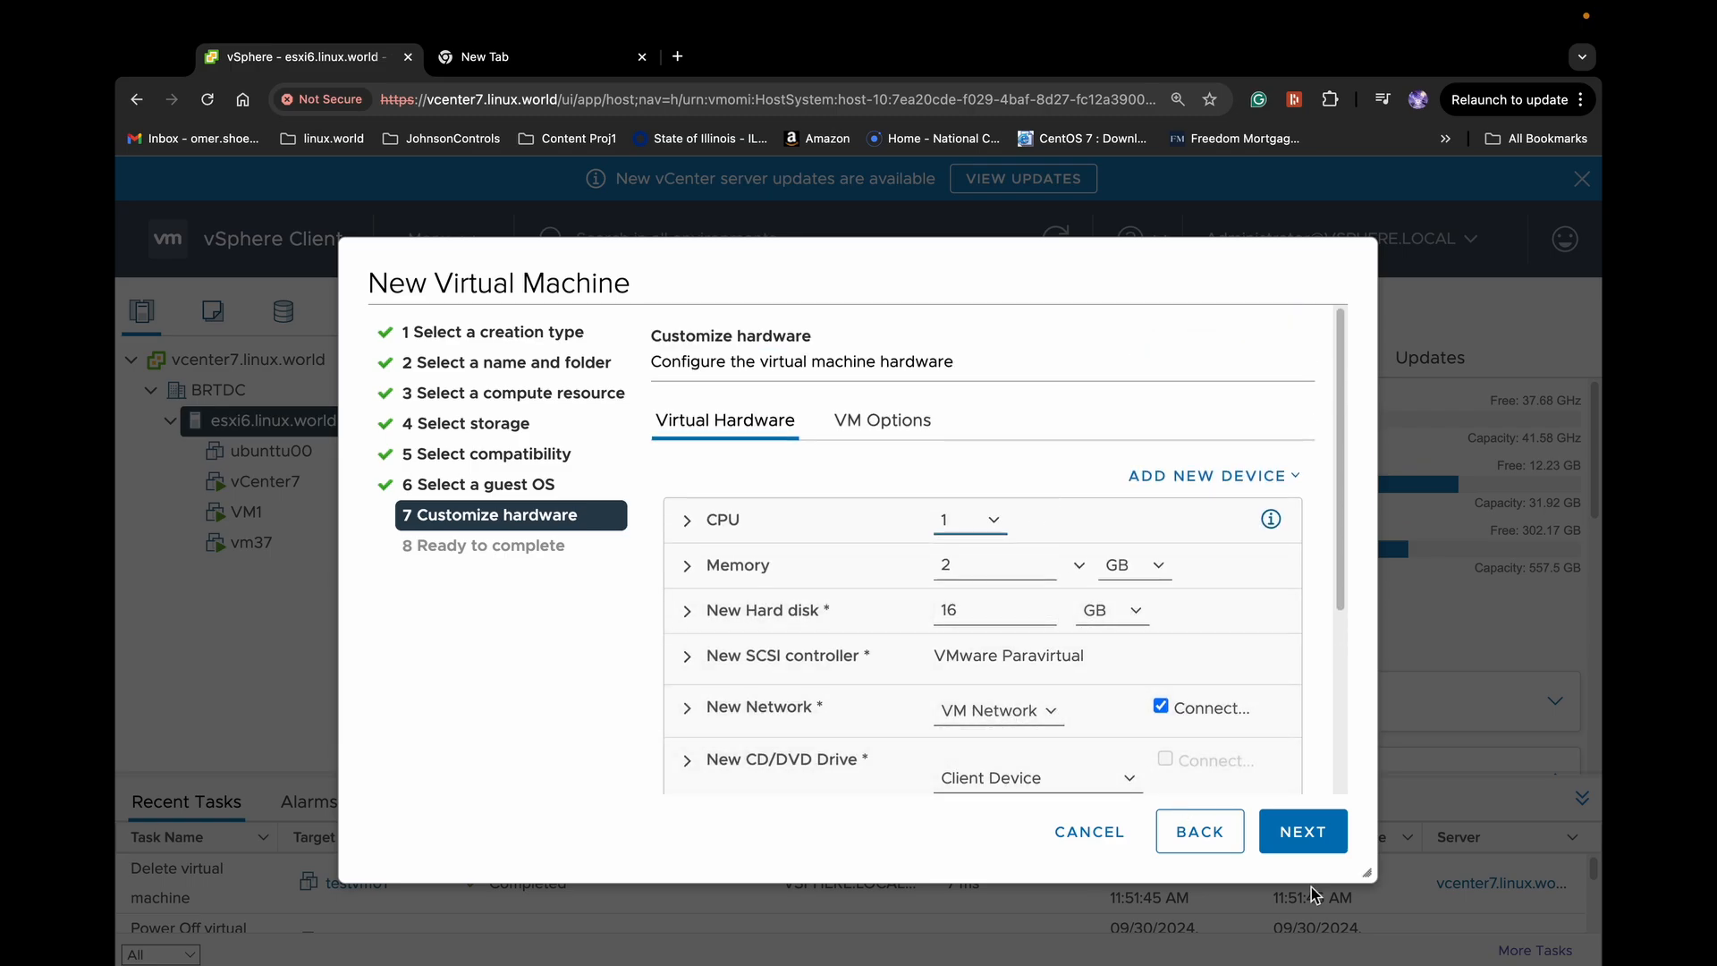
left_click(1304, 834)
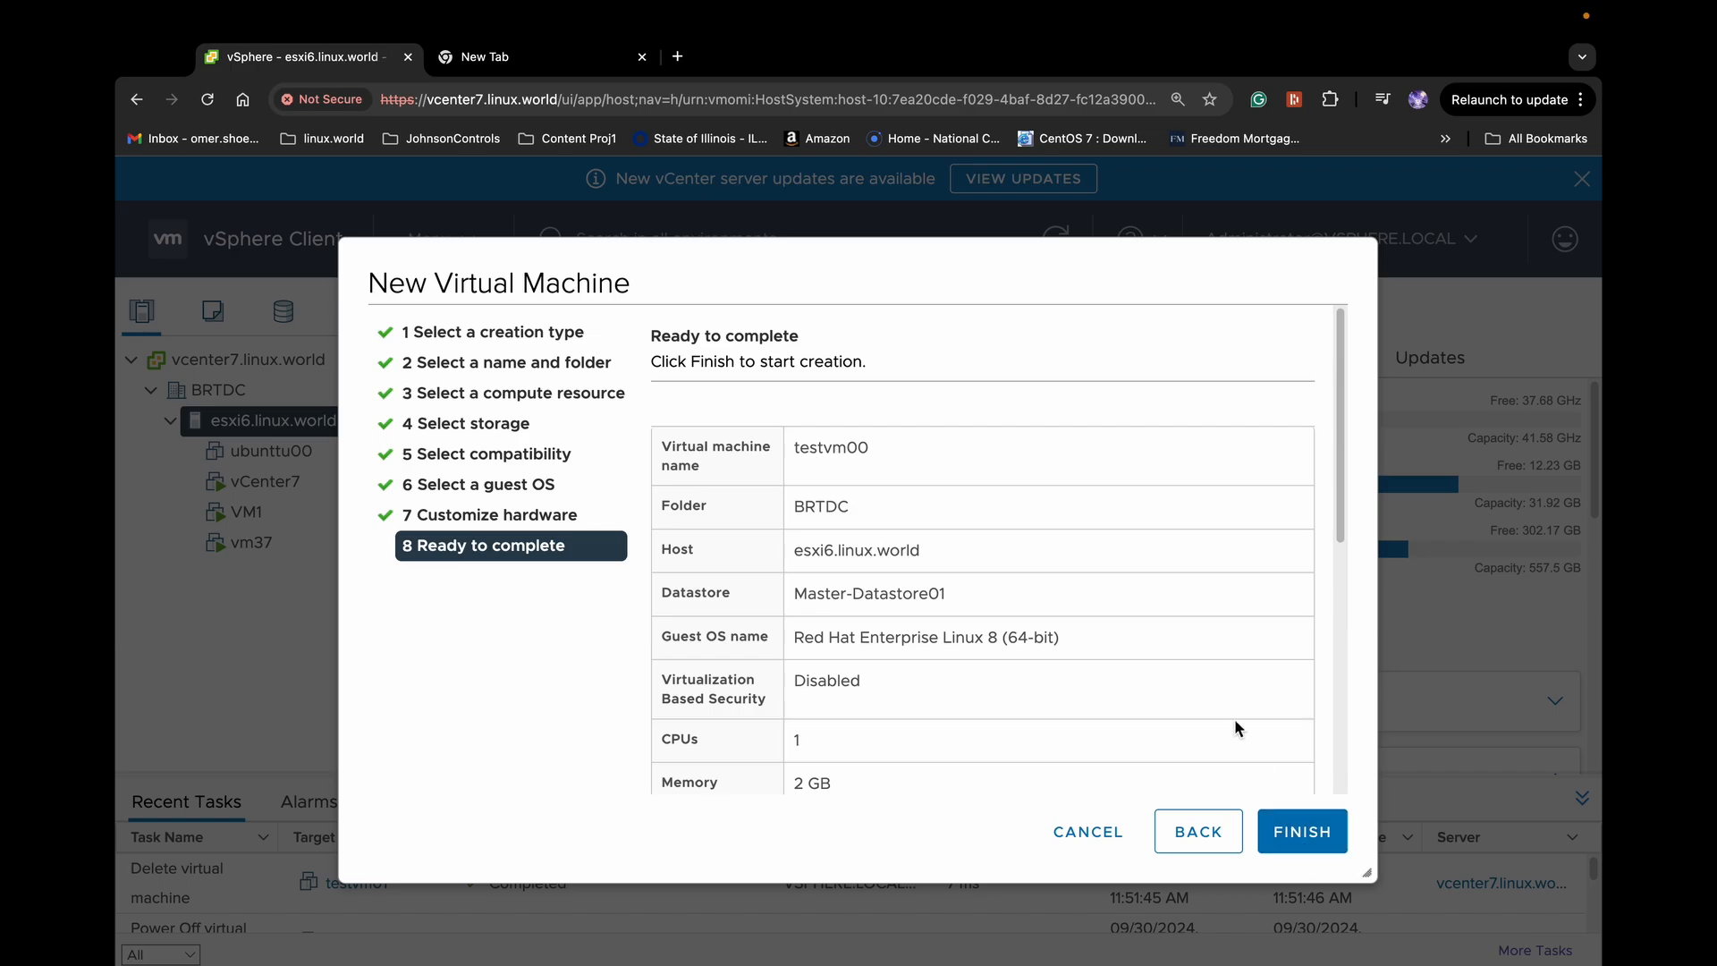
scroll(1124, 586, "down", 3)
scroll(1125, 582, "down", 1)
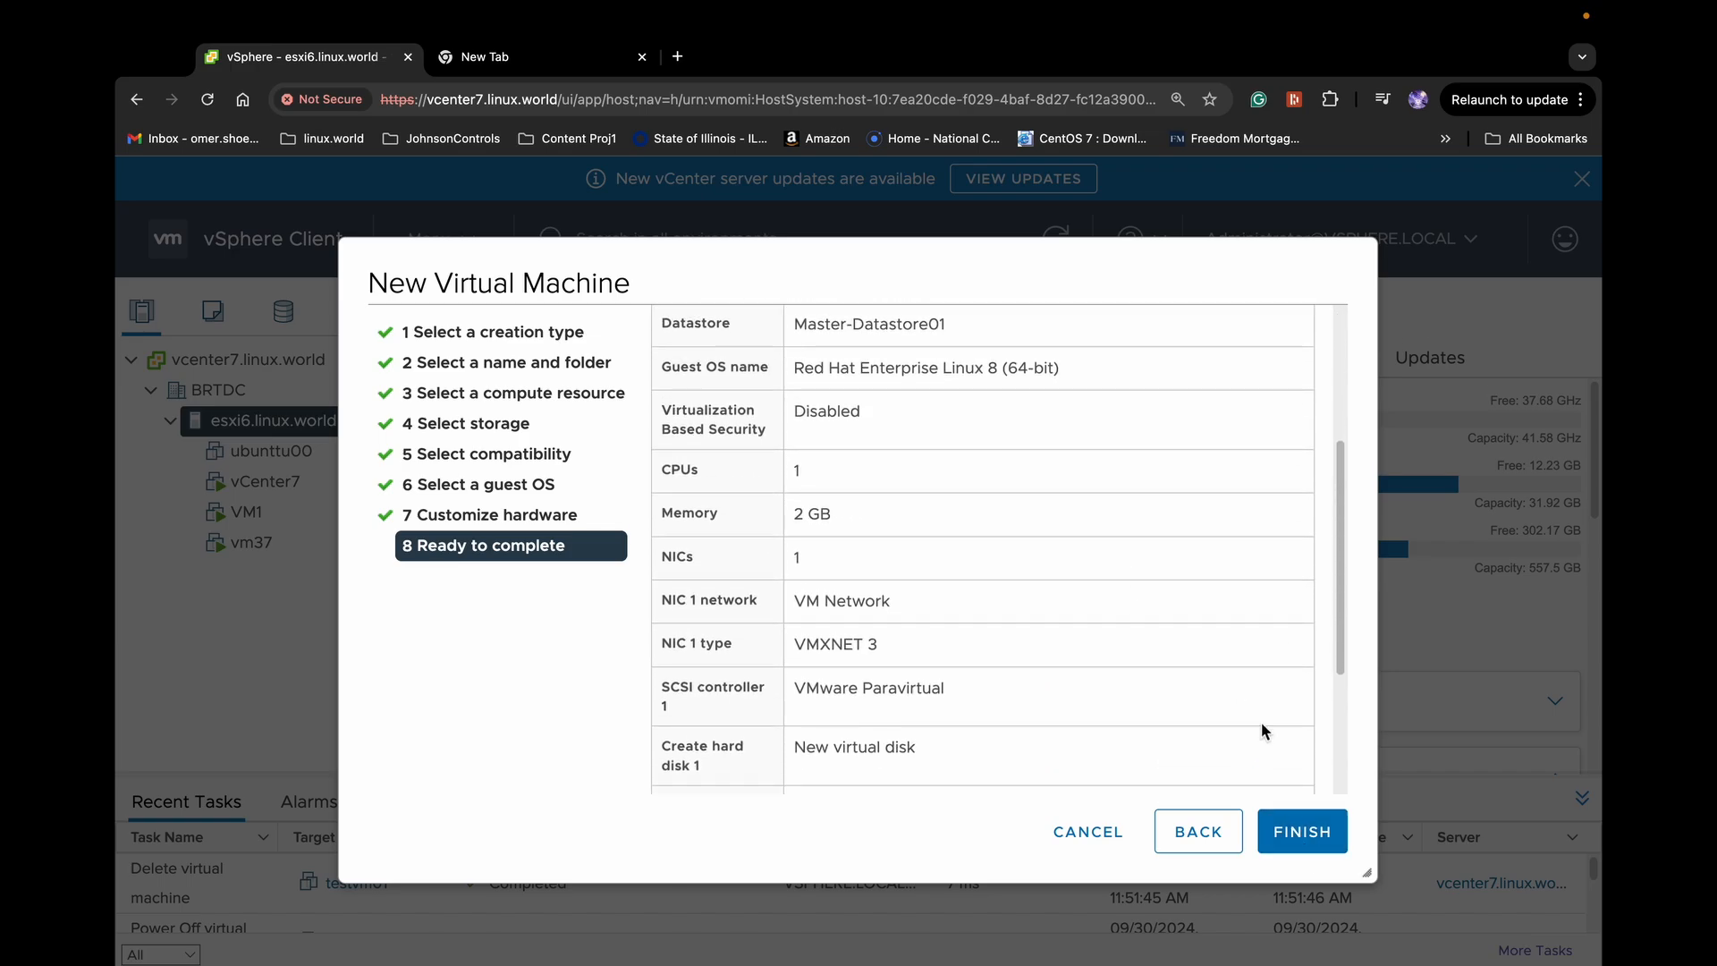
left_click(1304, 831)
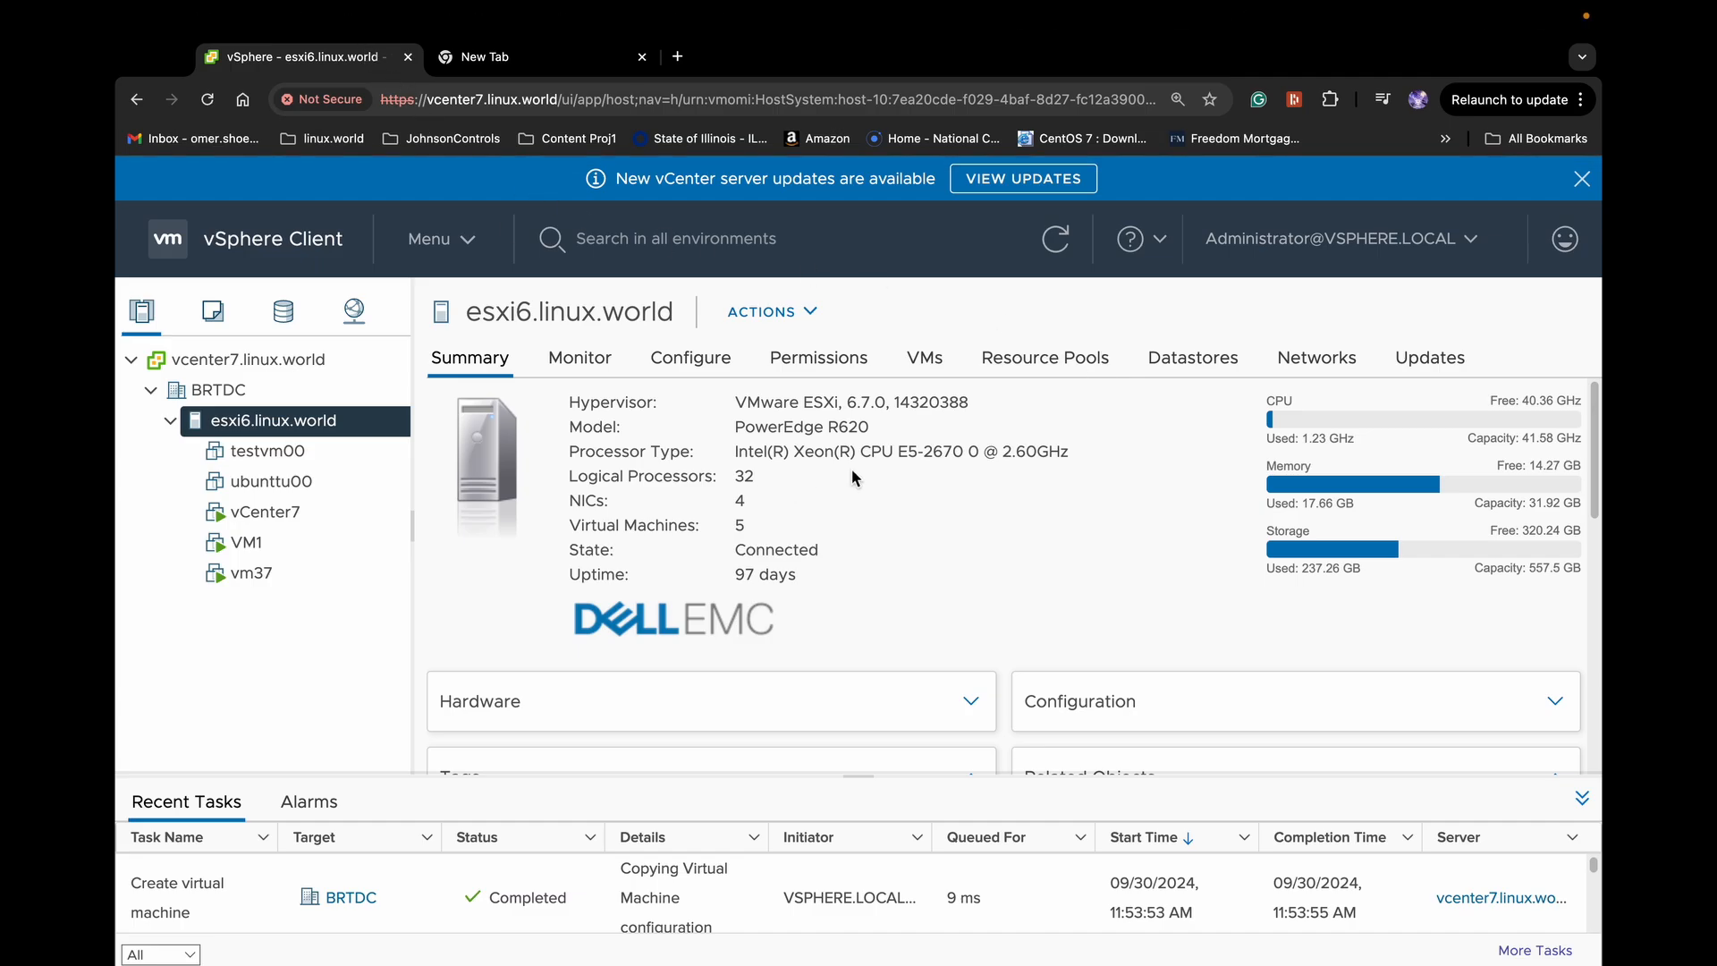
key("ctrl+Left")
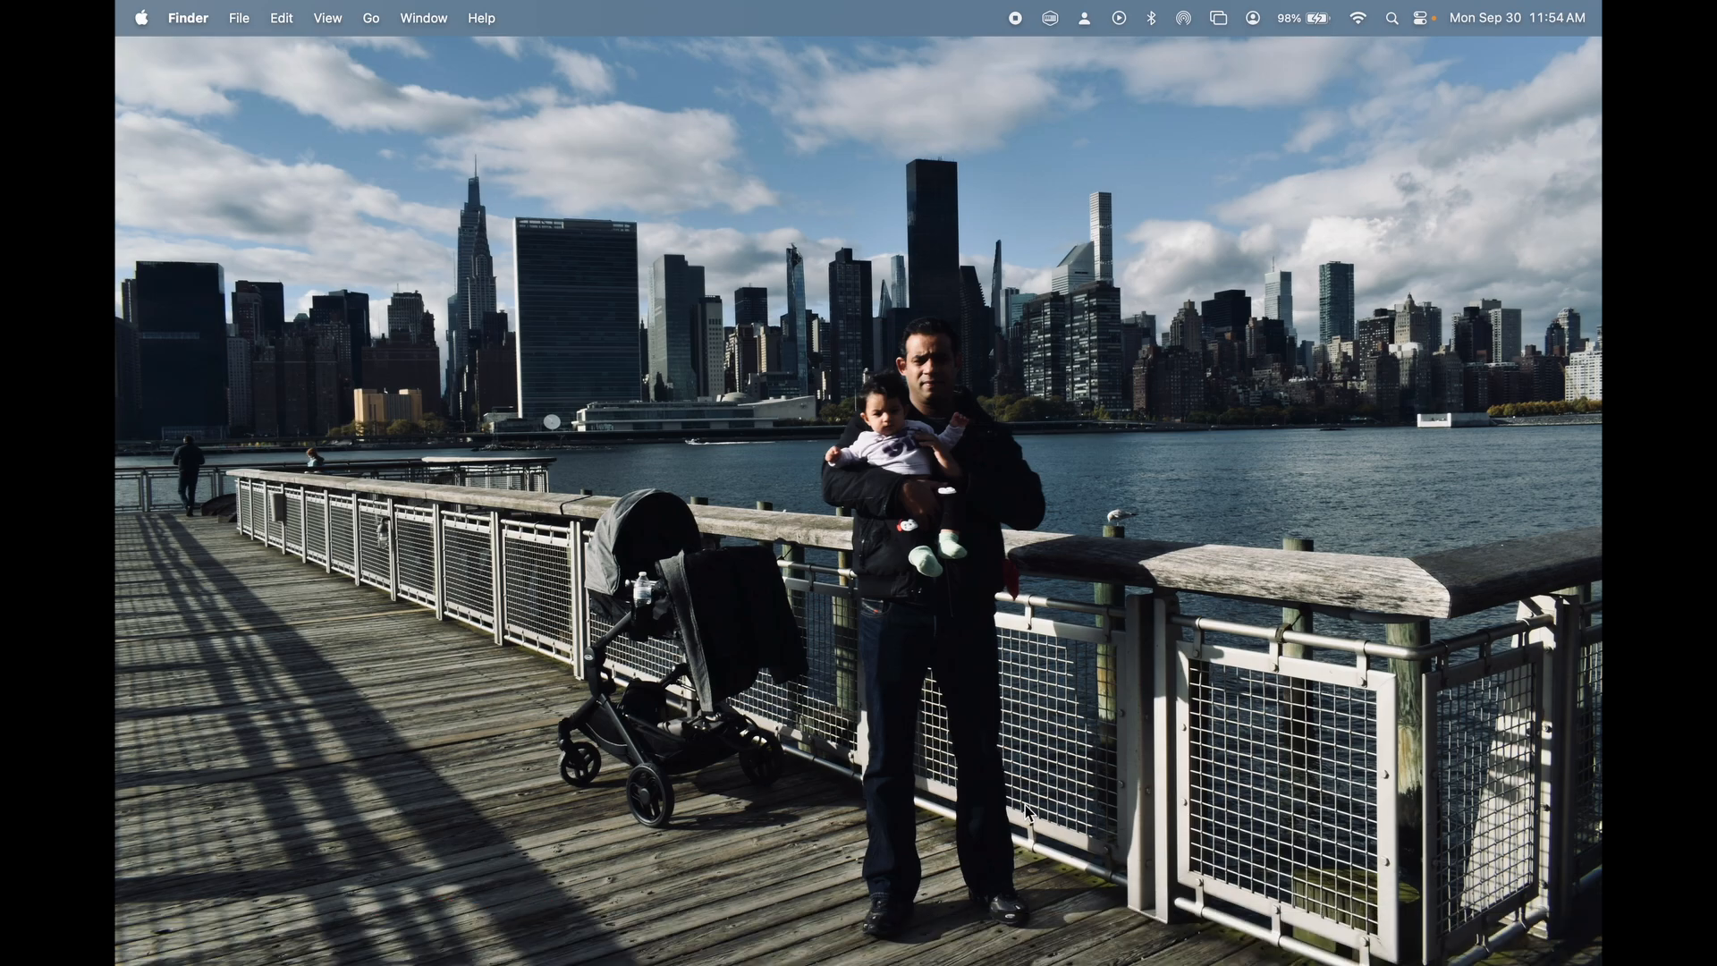
key("ctrl+Right")
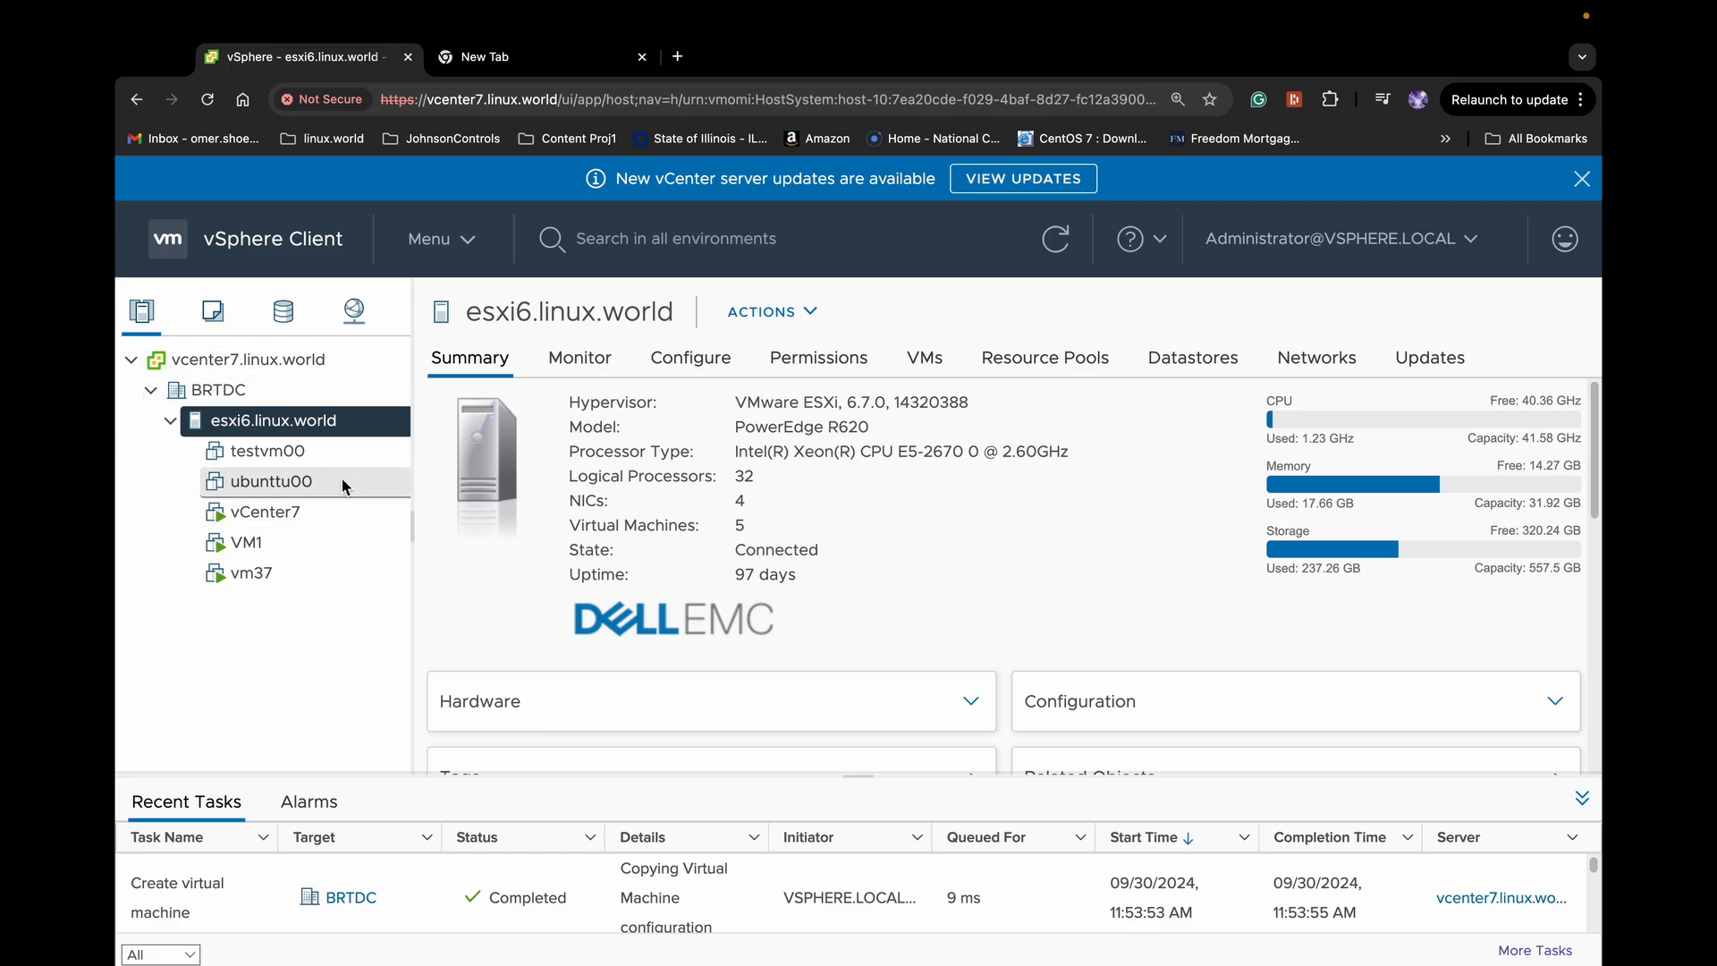
left_click(282, 320)
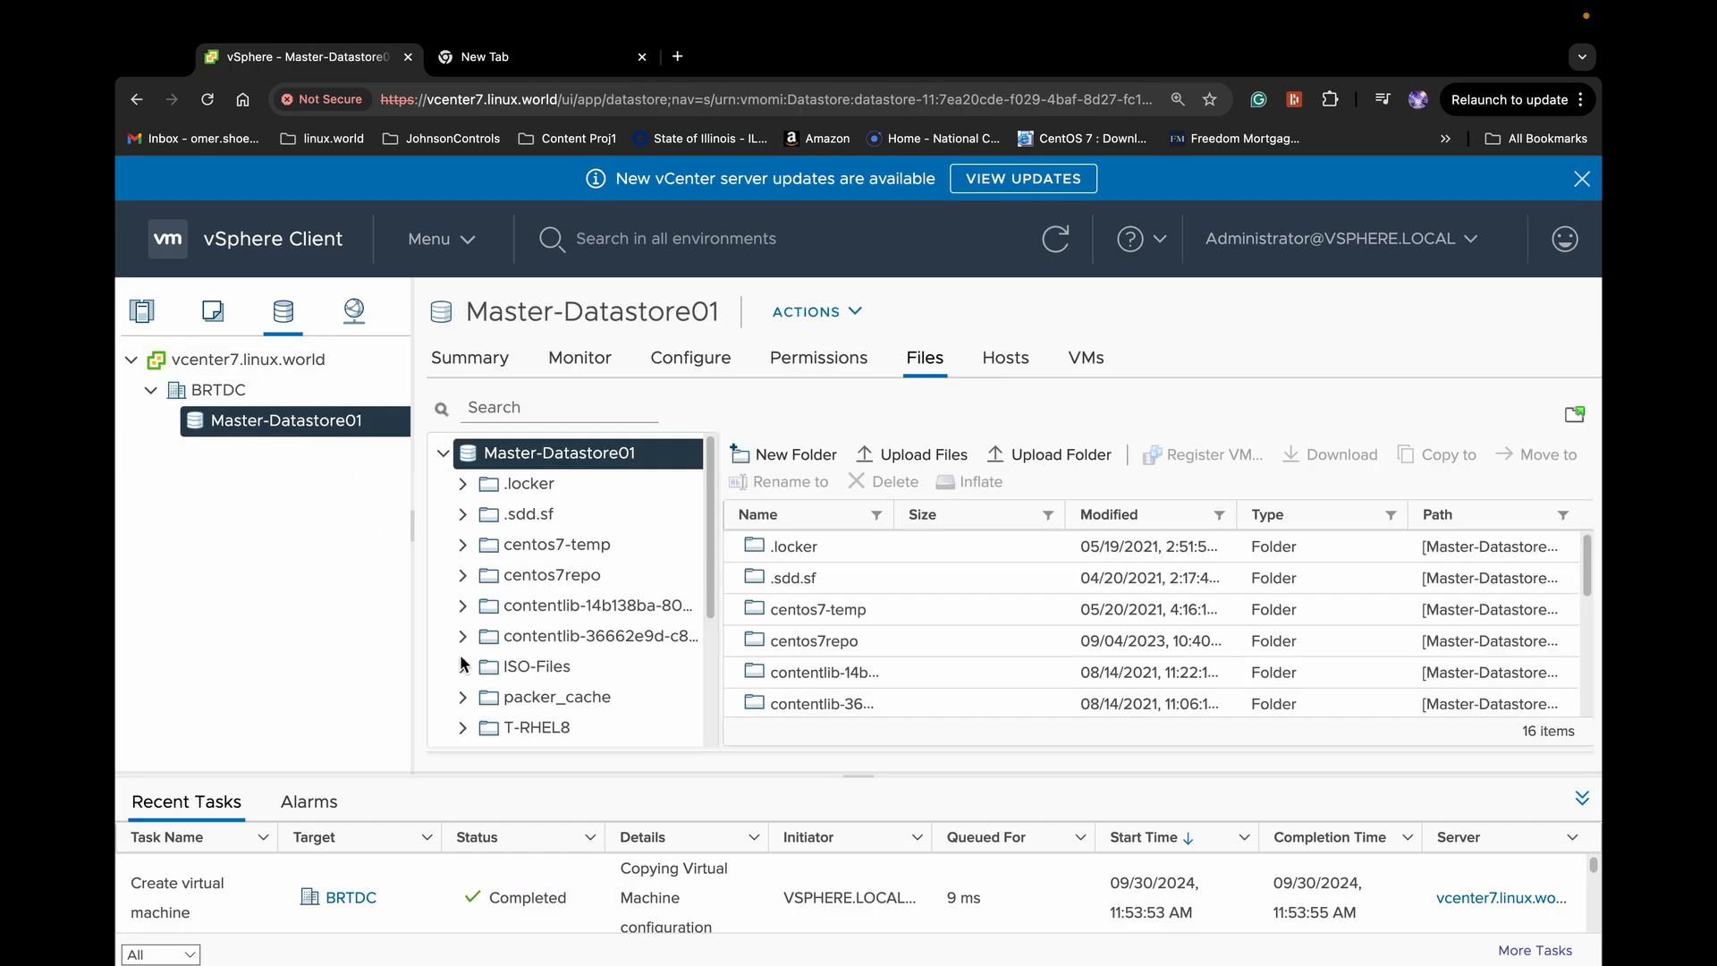
left_click(586, 667)
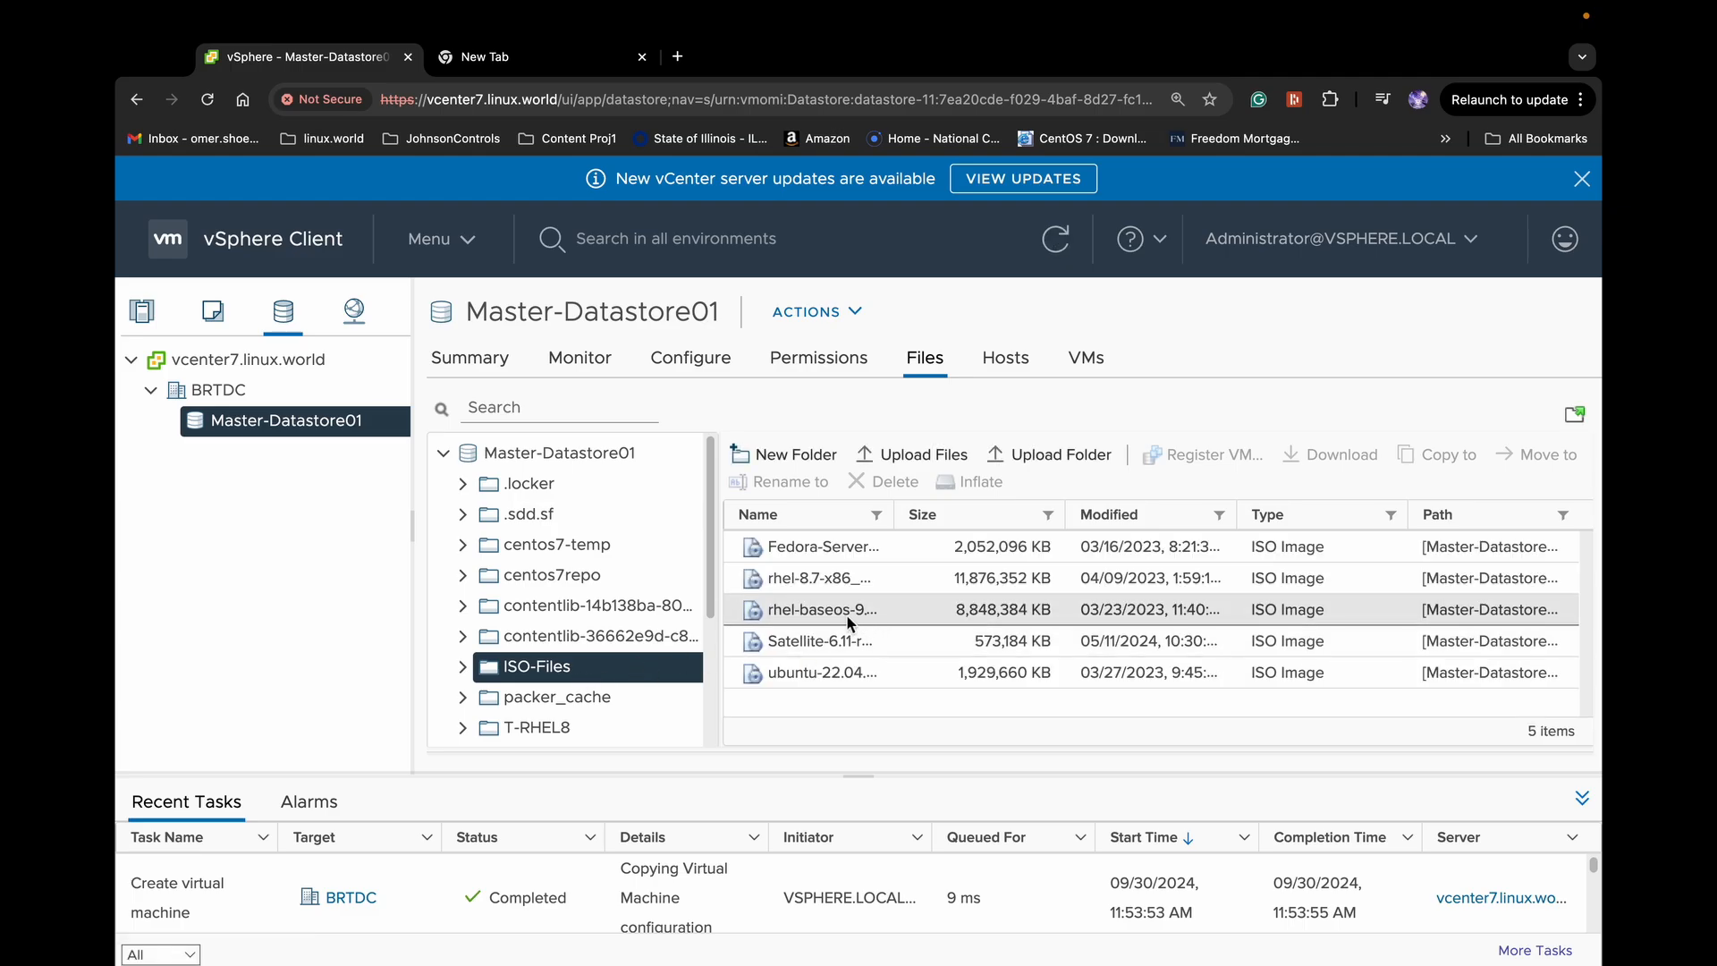
left_click(890, 612)
left_click_drag(901, 517, 1051, 517)
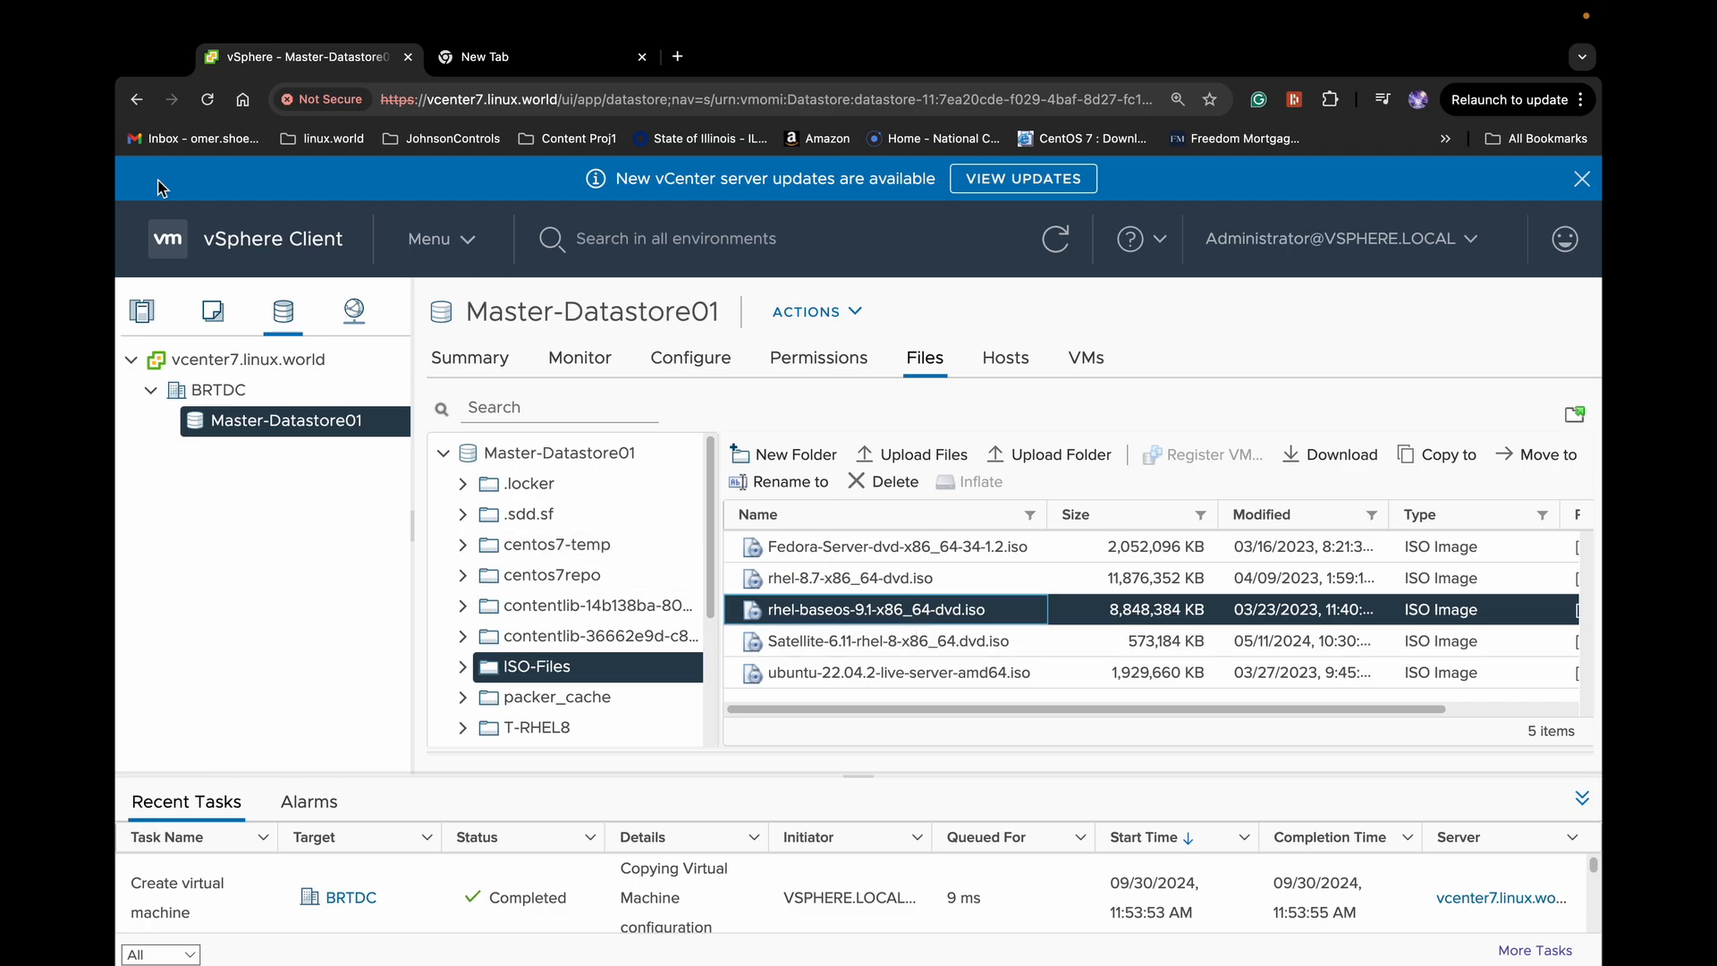
left_click(140, 313)
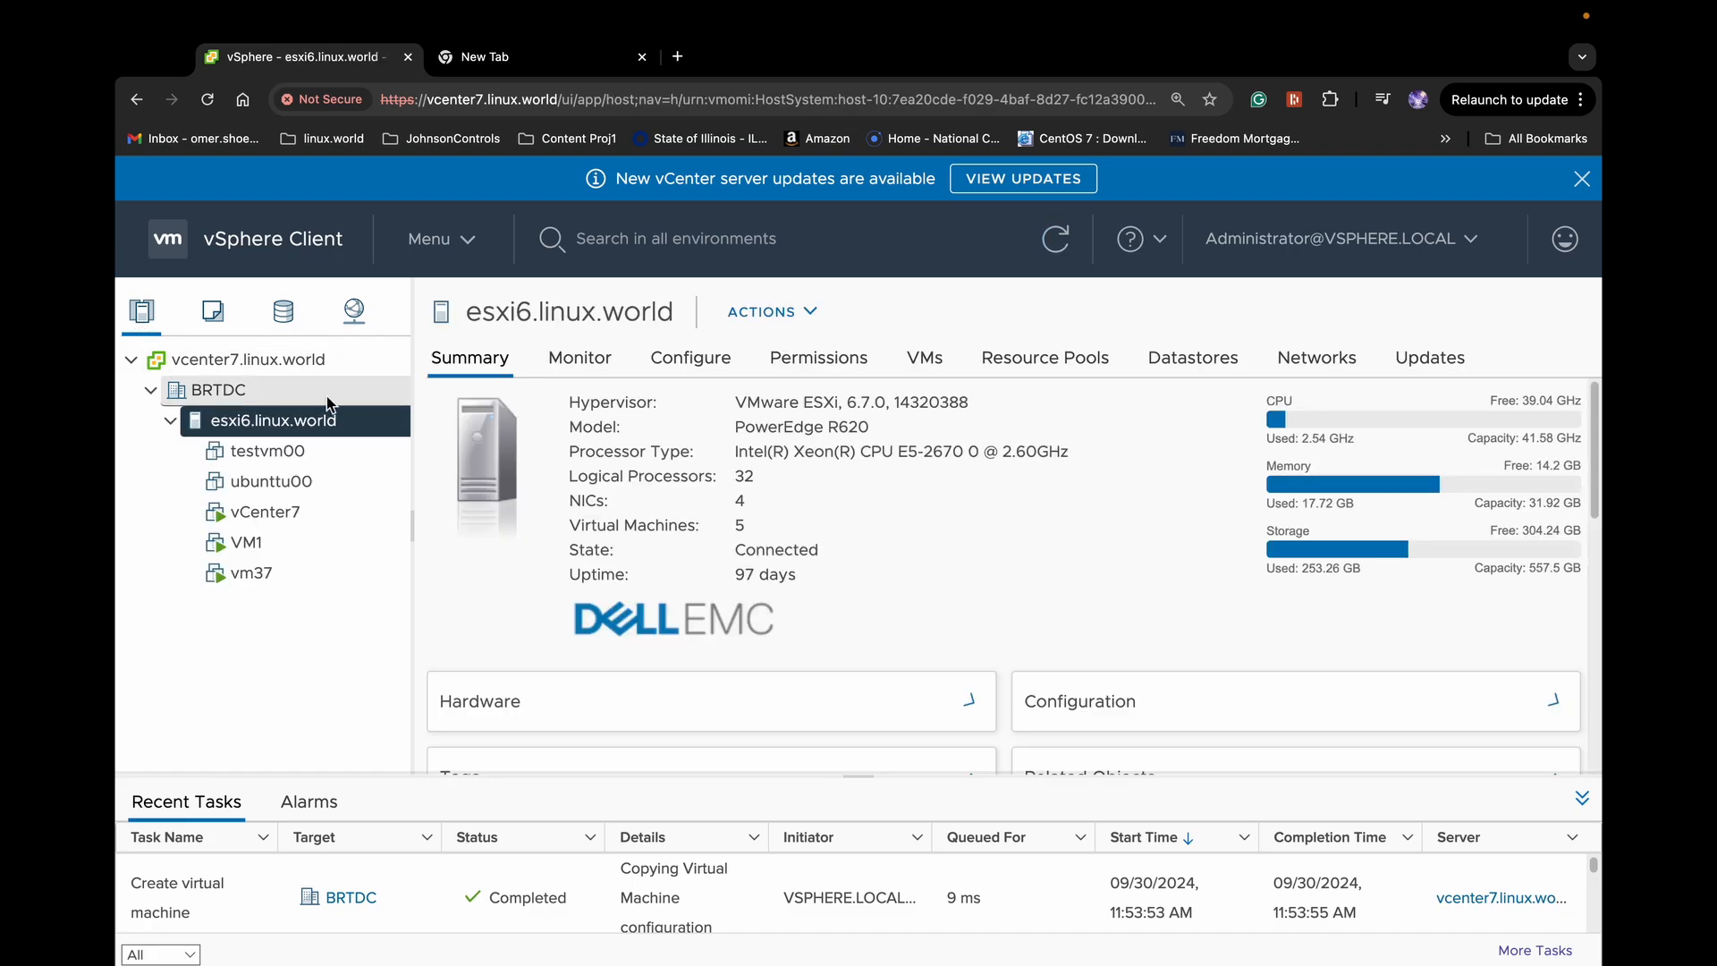
View testvm00's Summary page, showing it powered off with 1 CPU, 2 GB memory, 16 GB disk
left_click(286, 460)
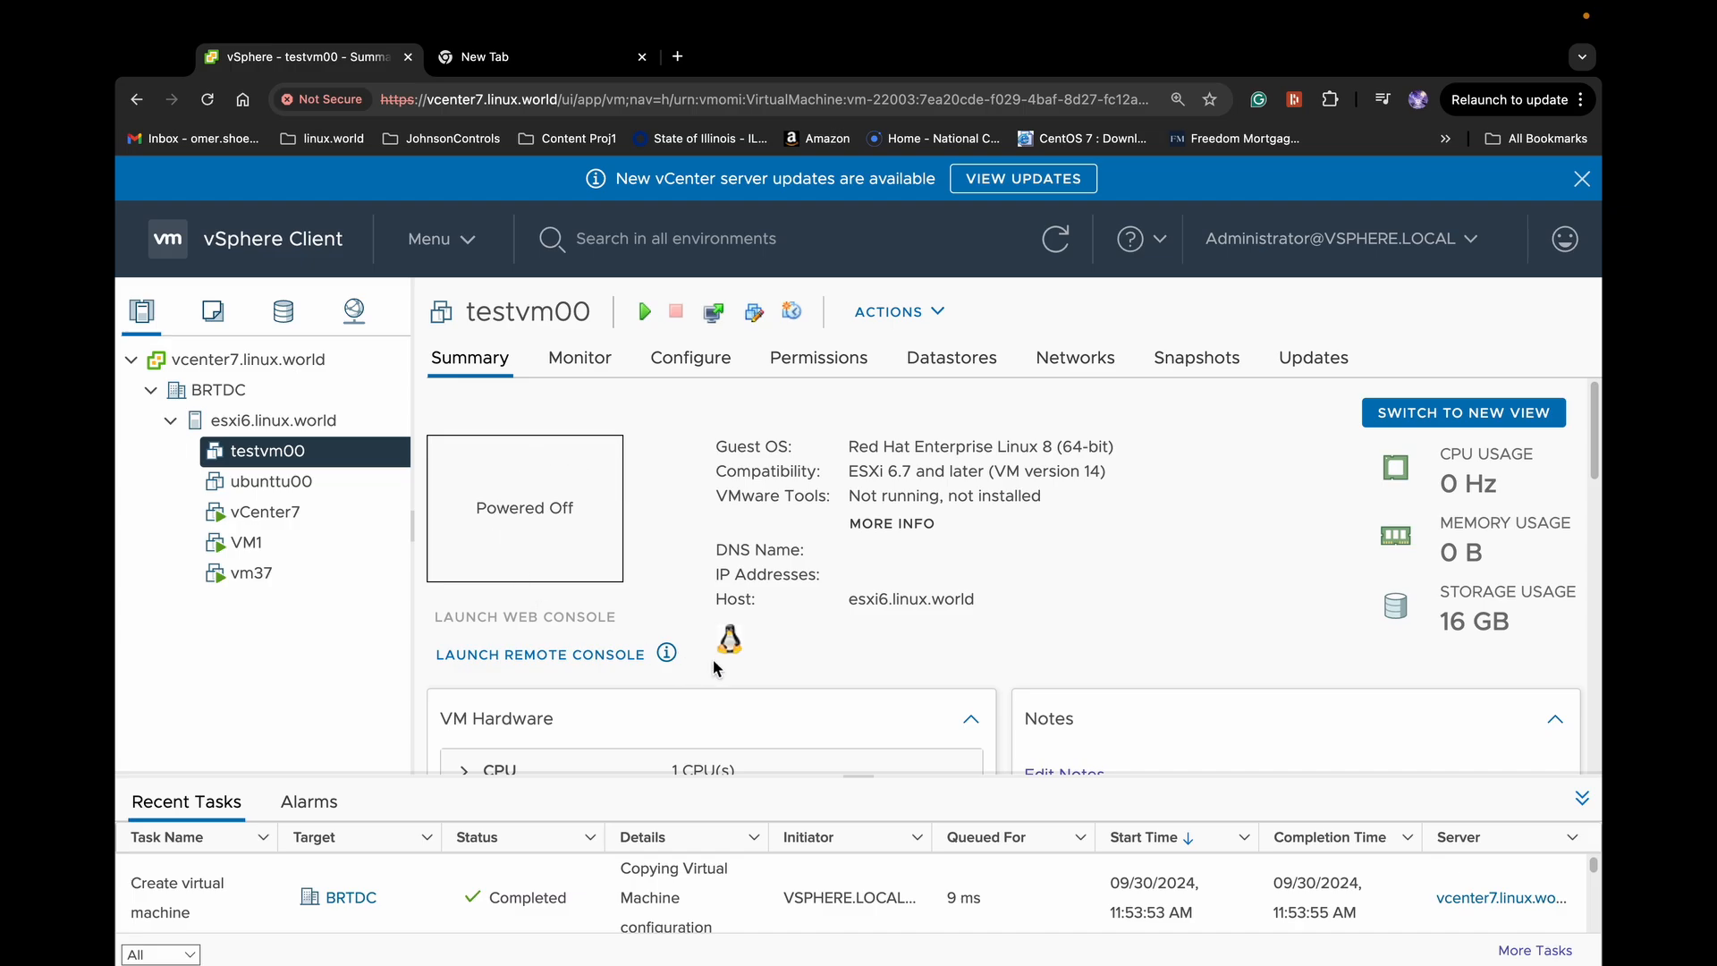
scroll(930, 662, "down", 1)
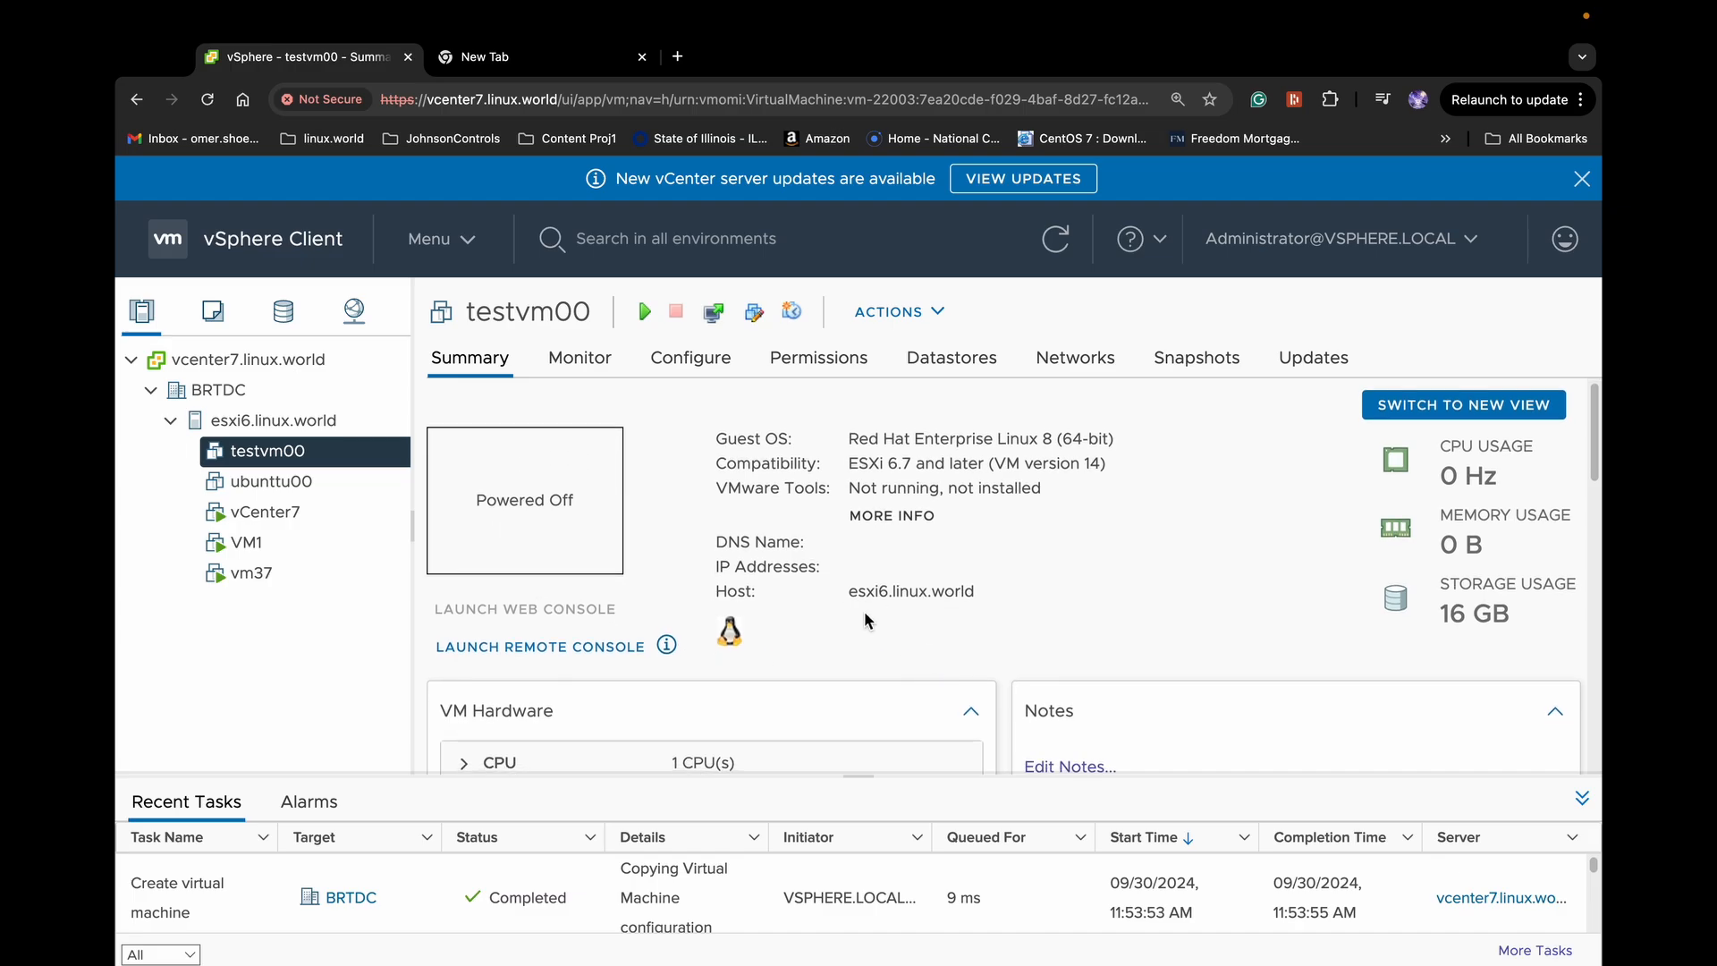
scroll(864, 616, "down", 3)
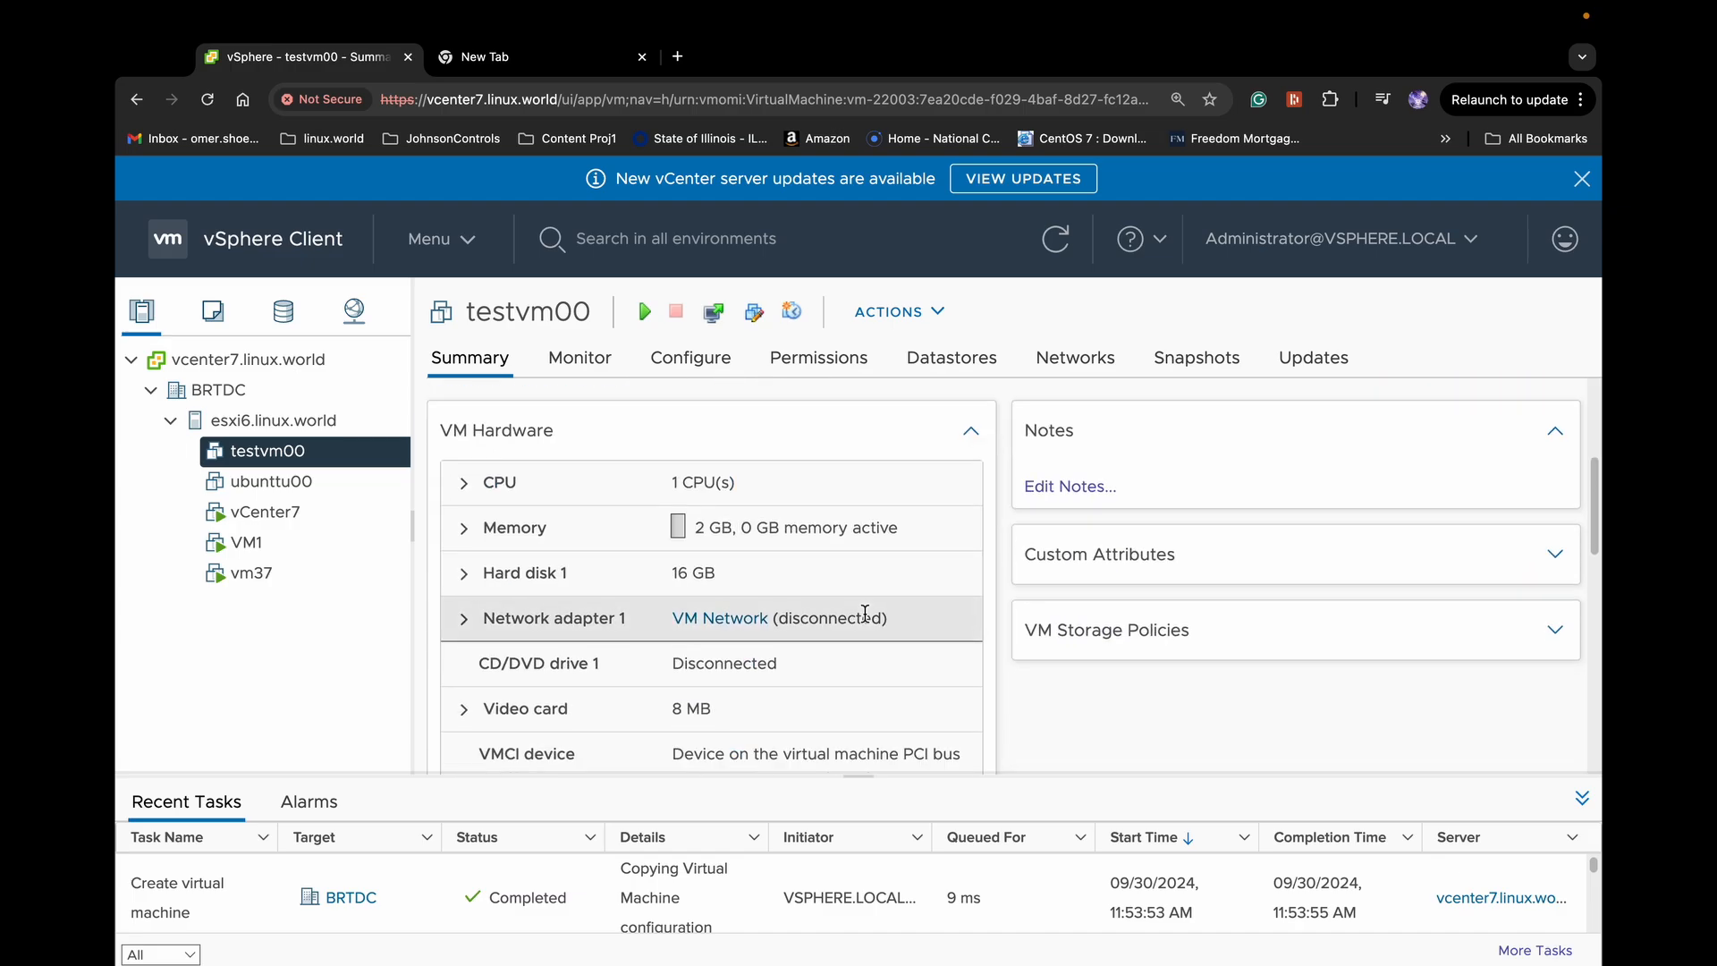
In testvm00's Edit Settings, switch CD/DVD drive 1 to Datastore ISO File
scroll(865, 614, "up", 1)
left_click(938, 311)
mouse_move(939, 326)
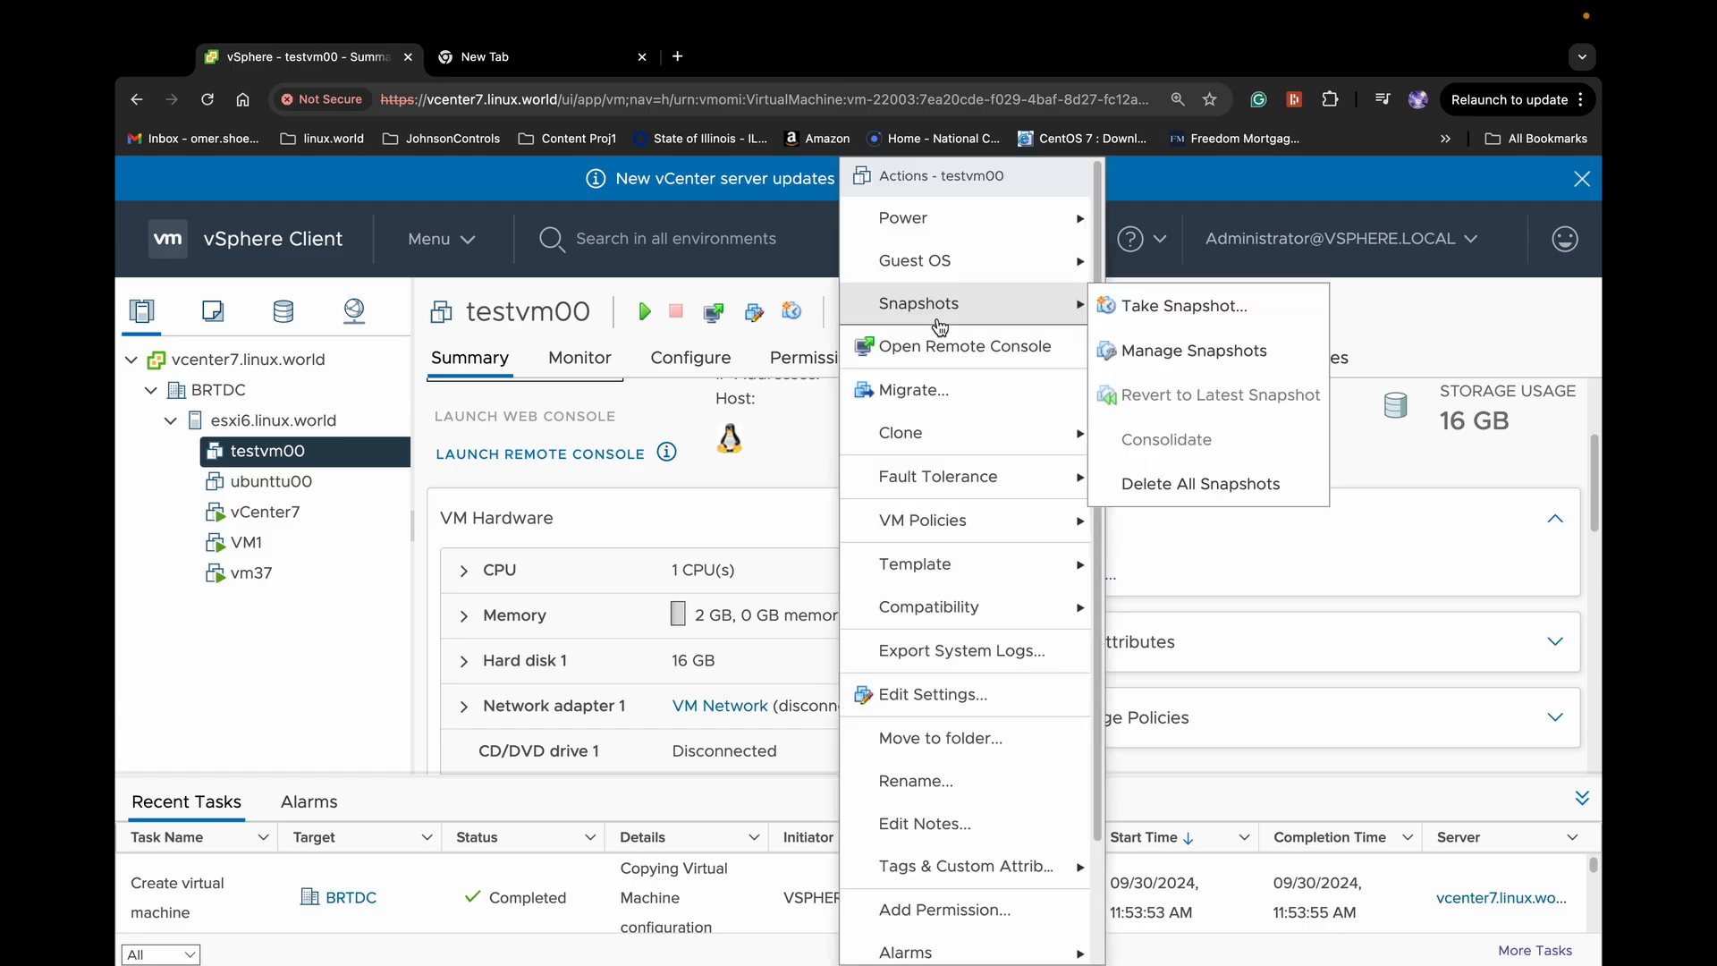
left_click(953, 696)
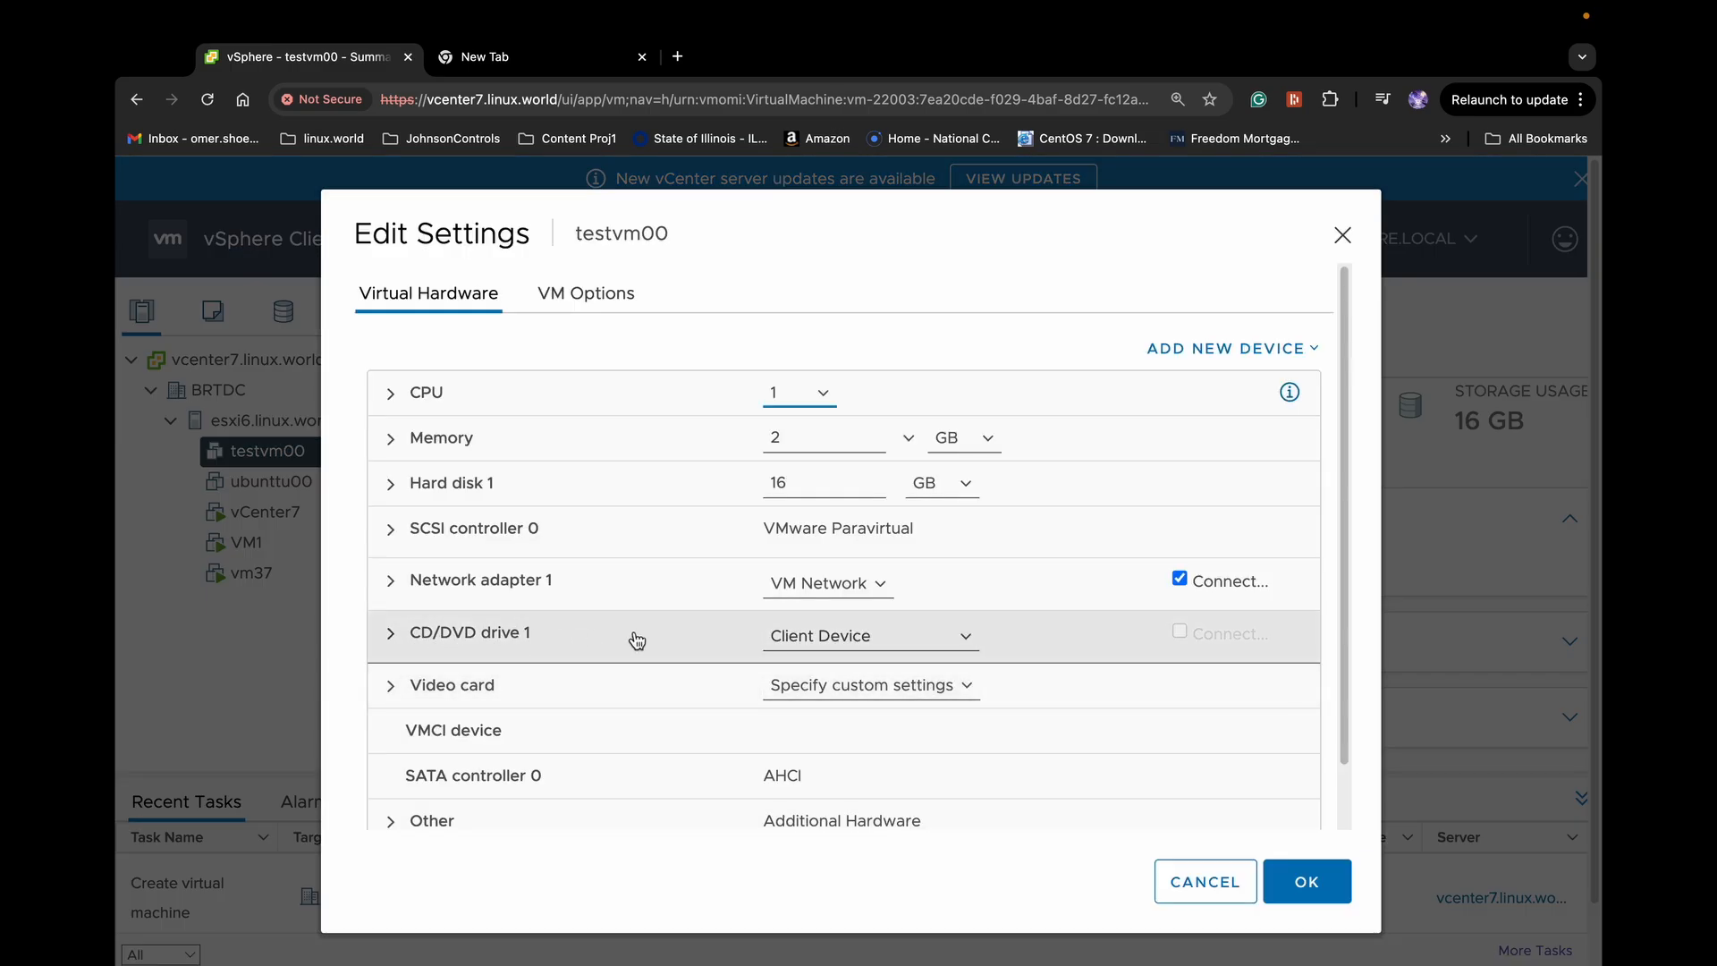
left_click(887, 639)
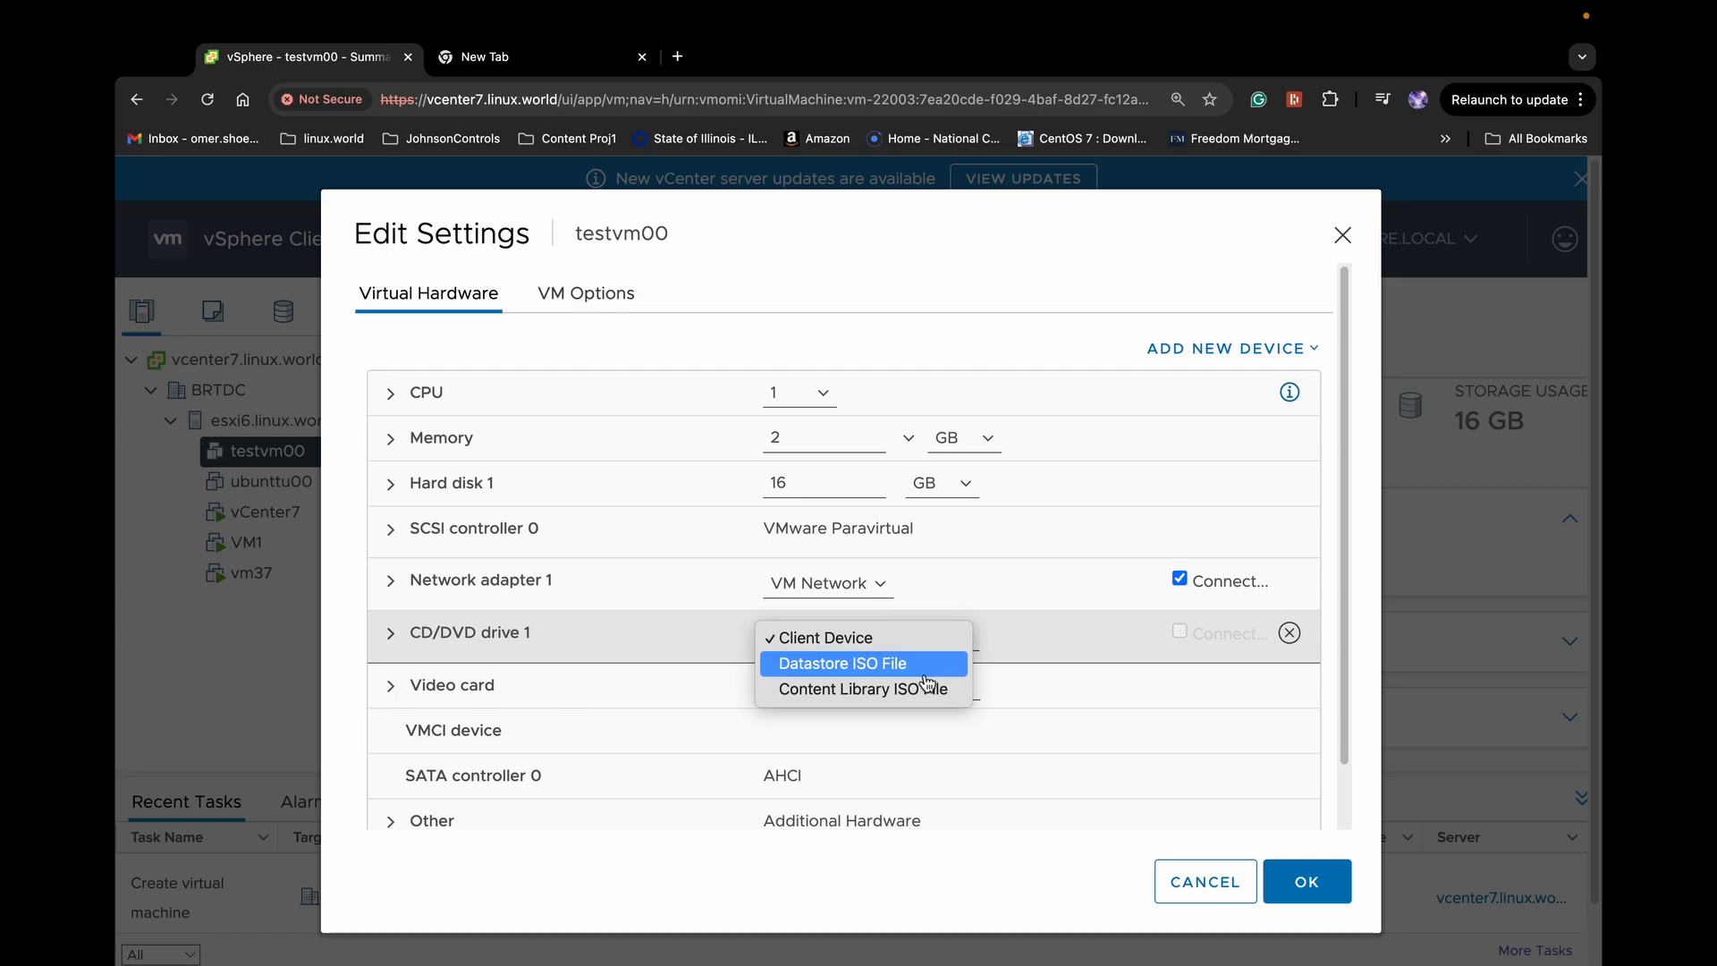
left_click(890, 671)
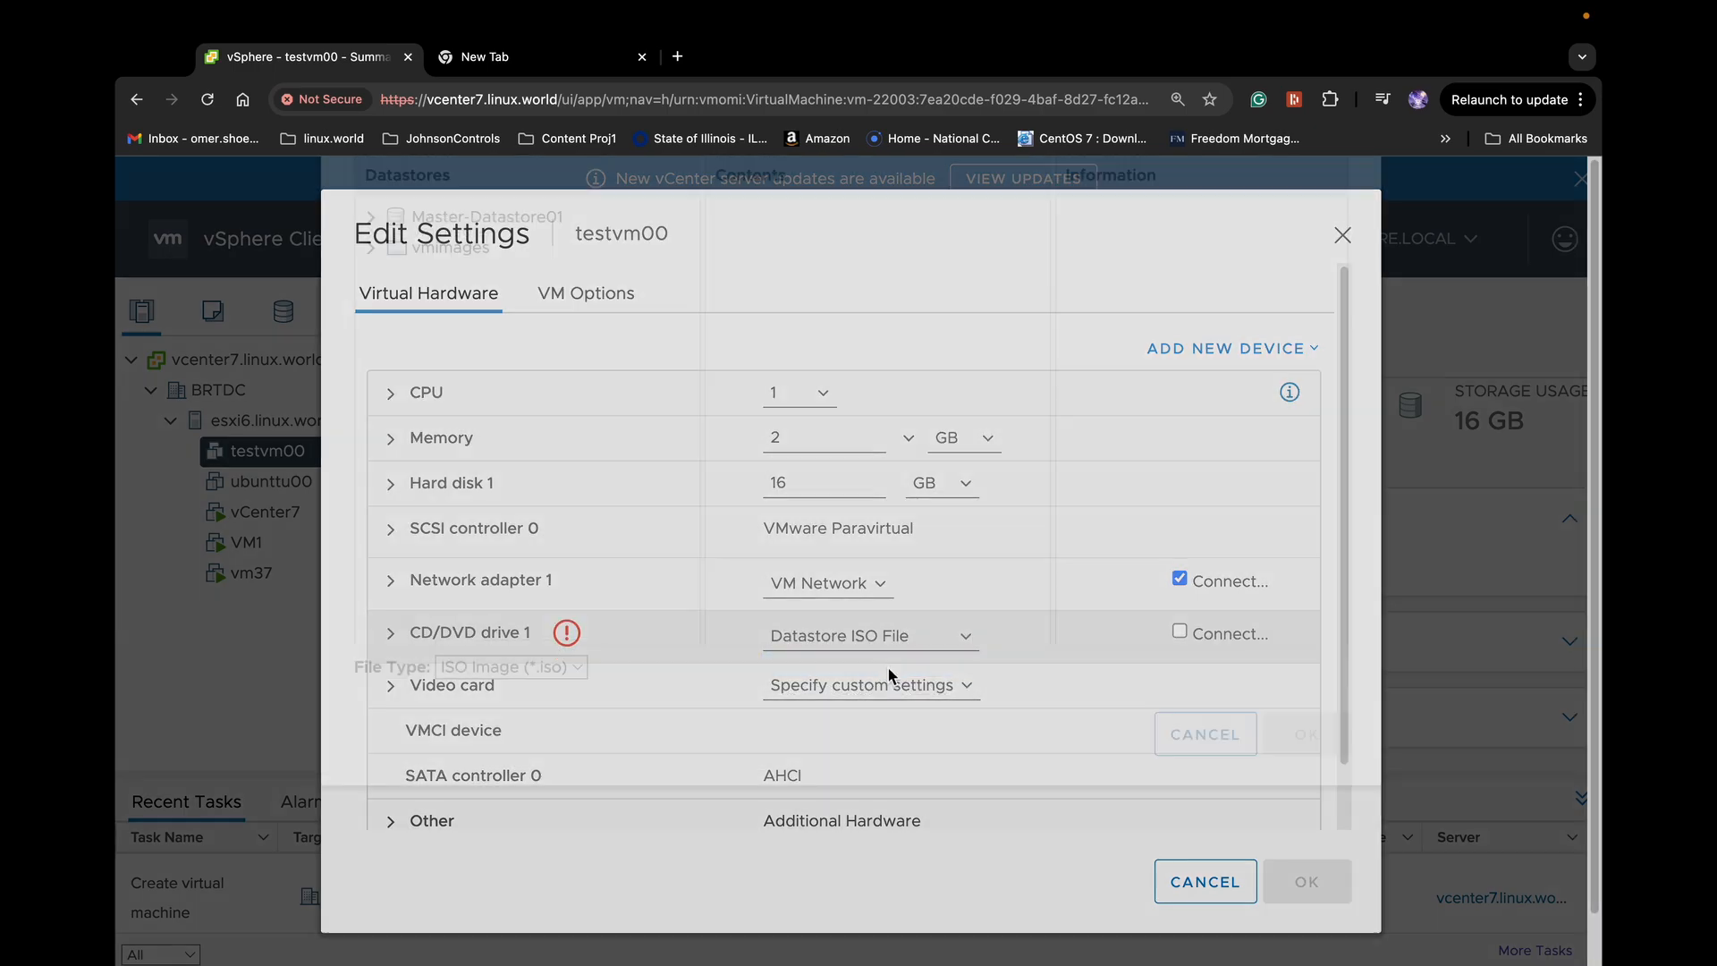
Pick rhel-baseos-9.1-x86_64-dvd.iso from Master-Datastore01's ISO-Files folder, tick Connect, and save
left_click(488, 356)
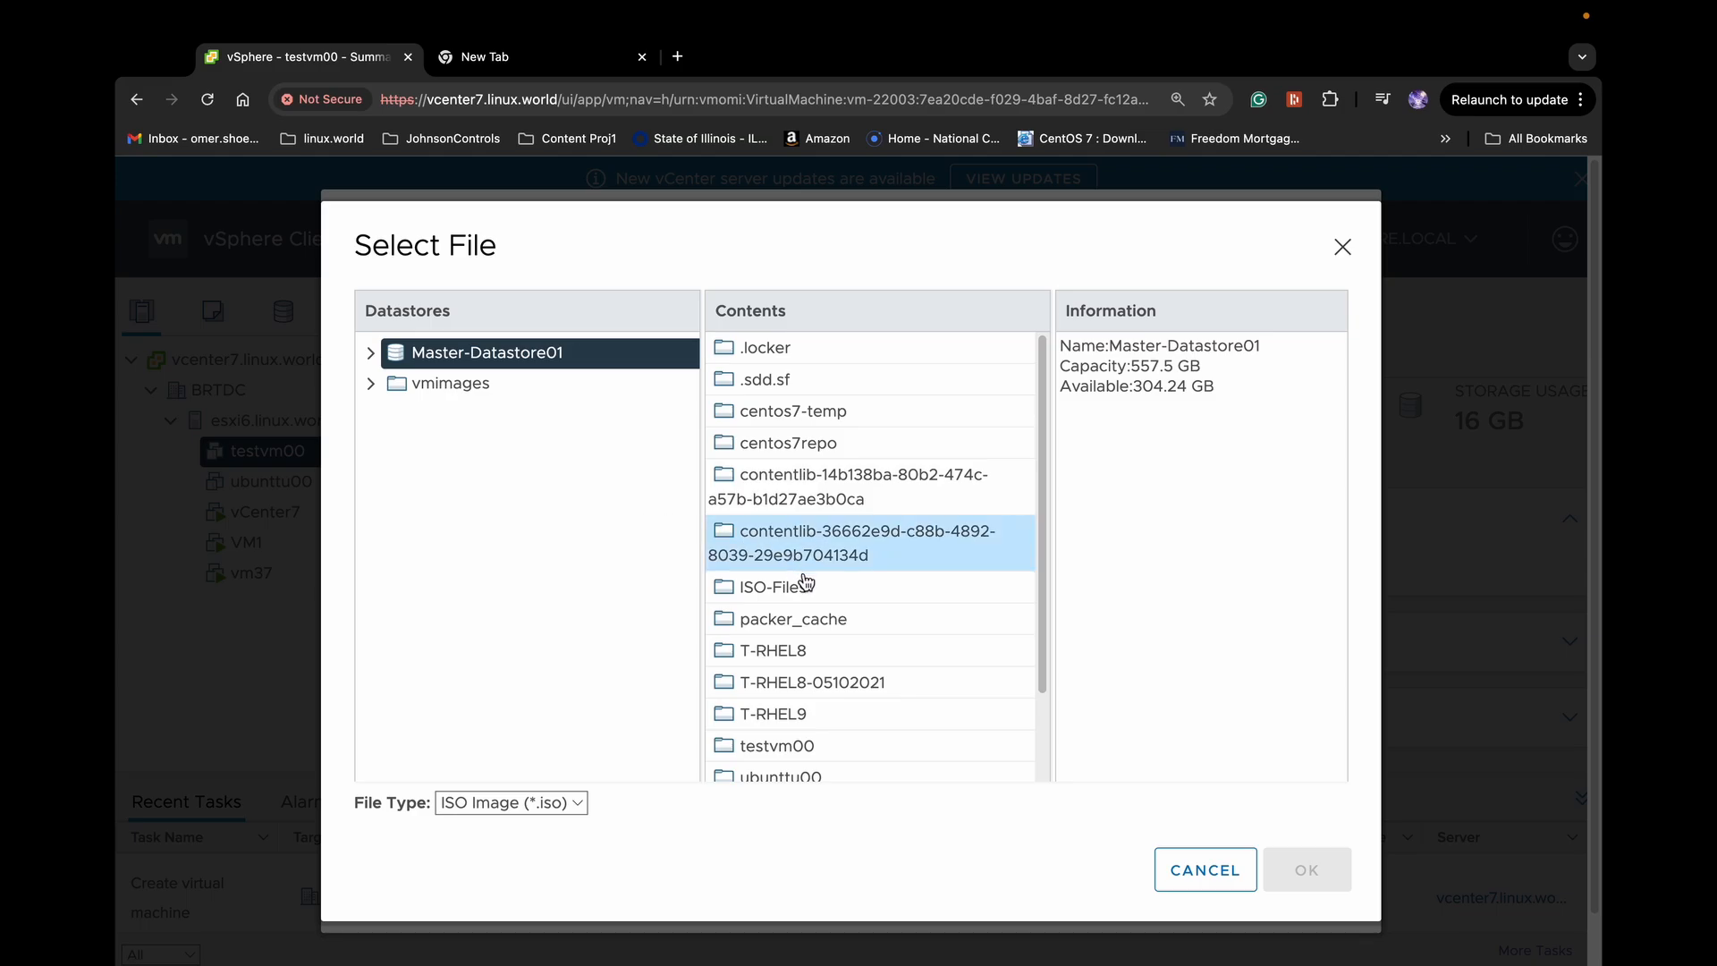
double_click(785, 582)
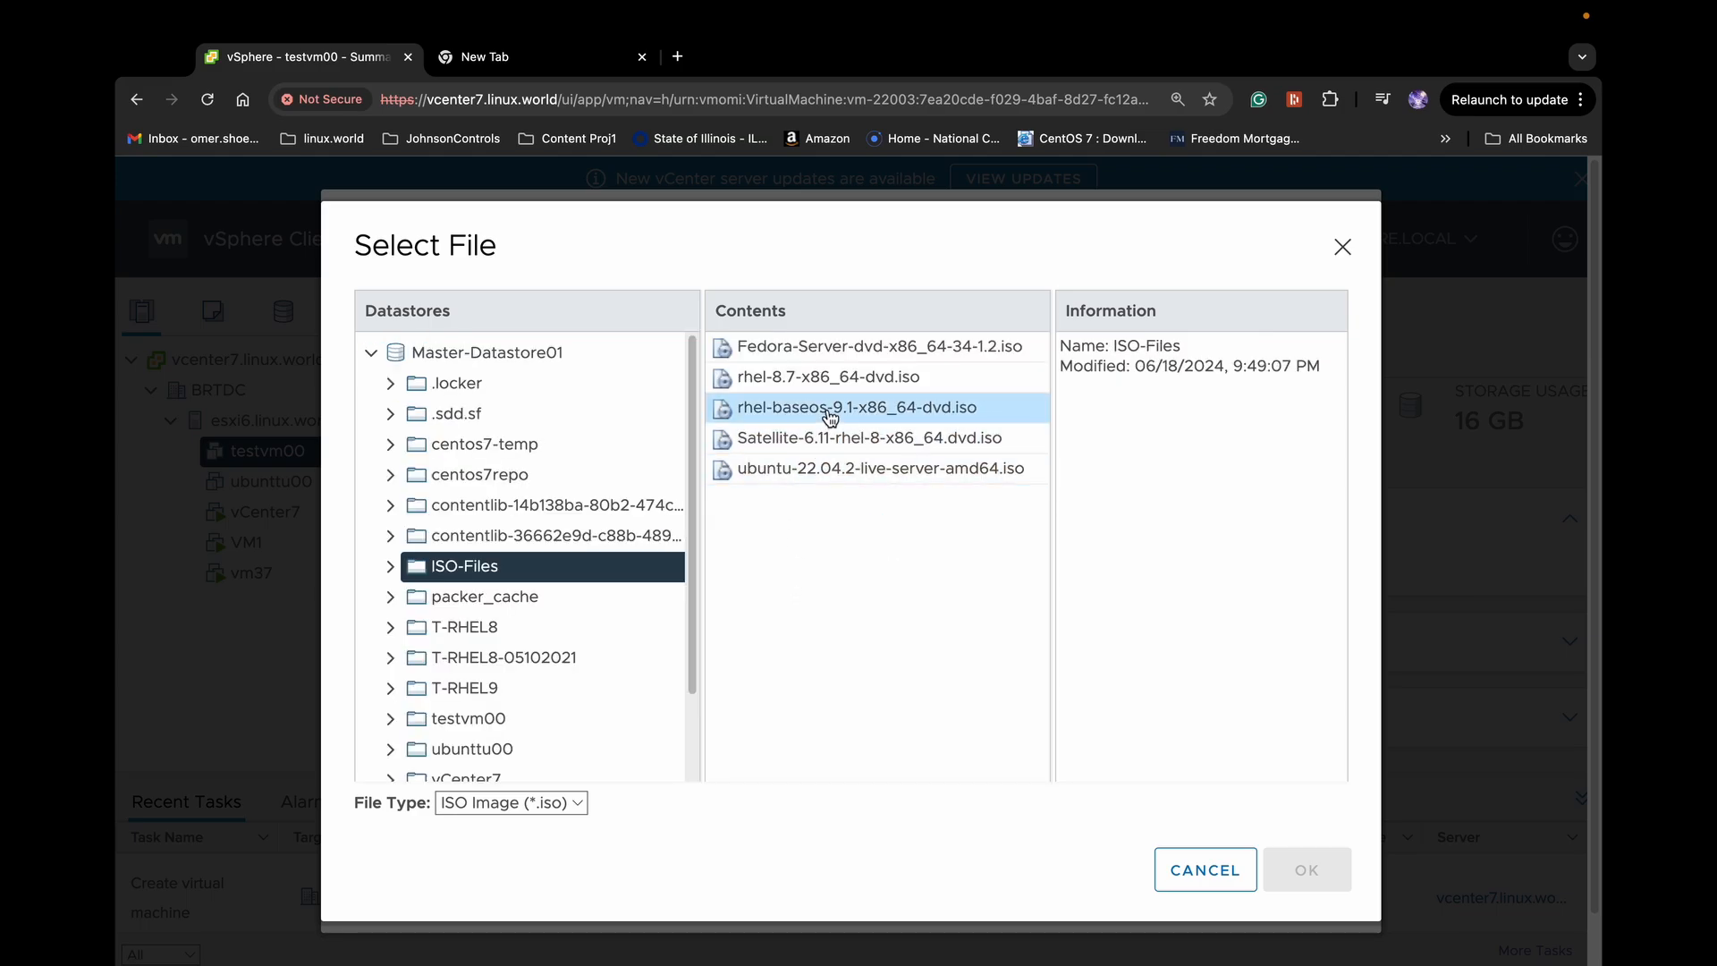
left_click(831, 417)
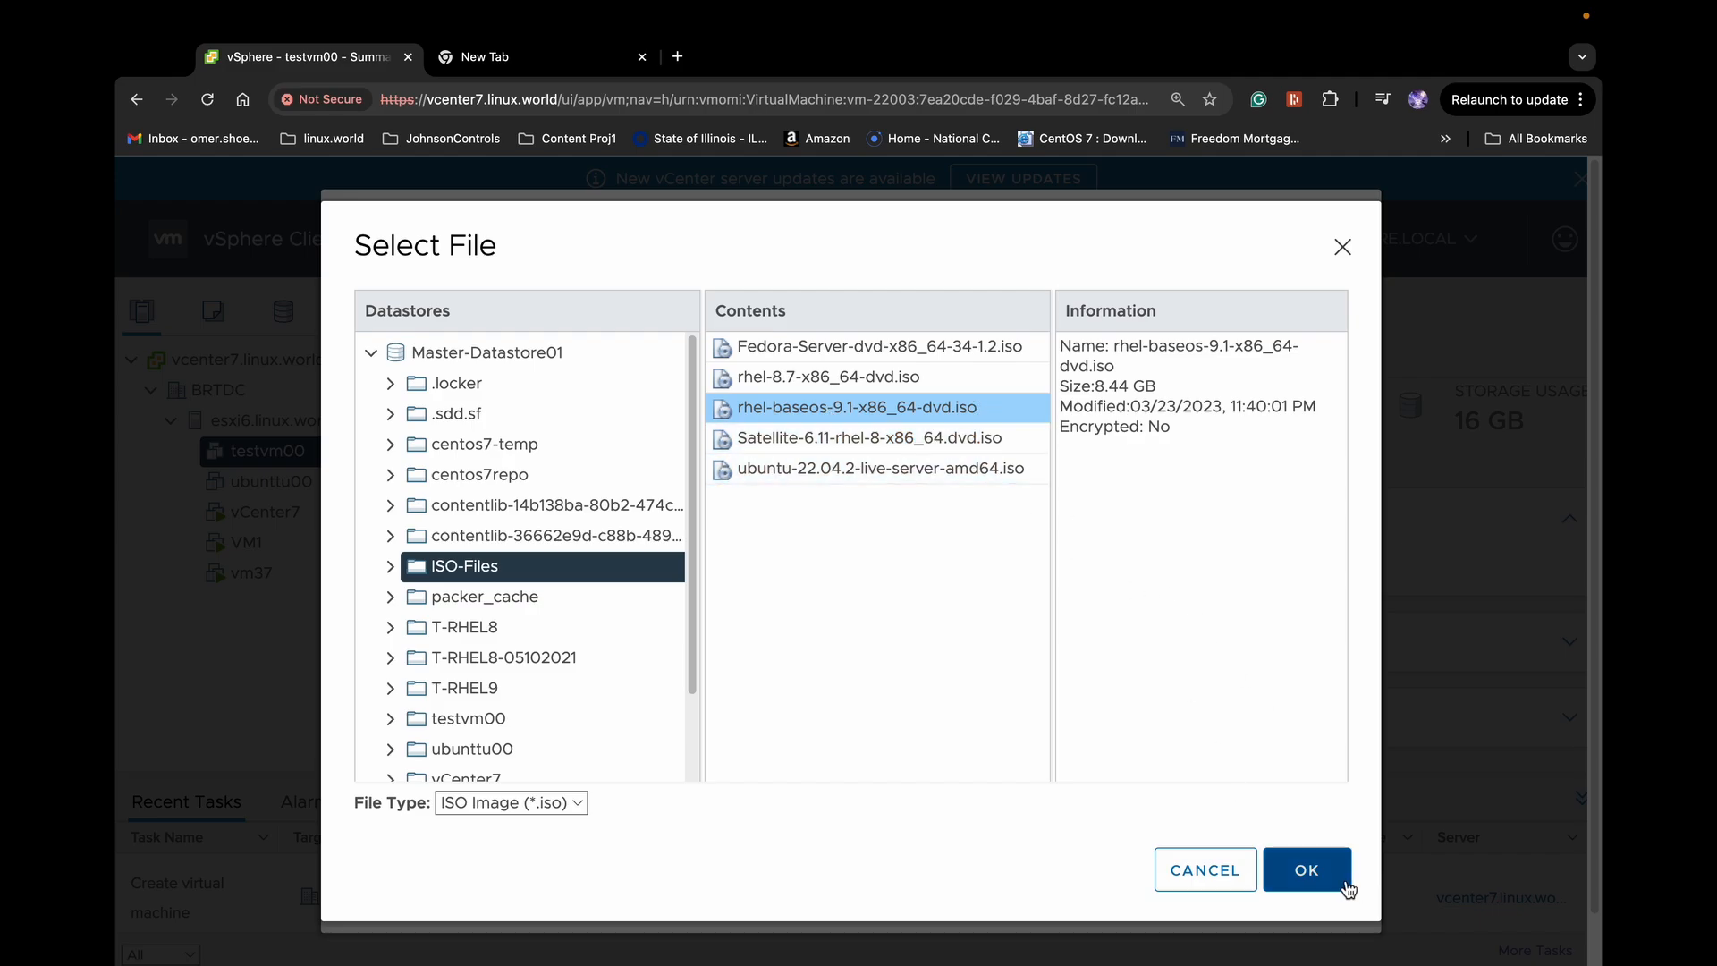
left_click(1307, 869)
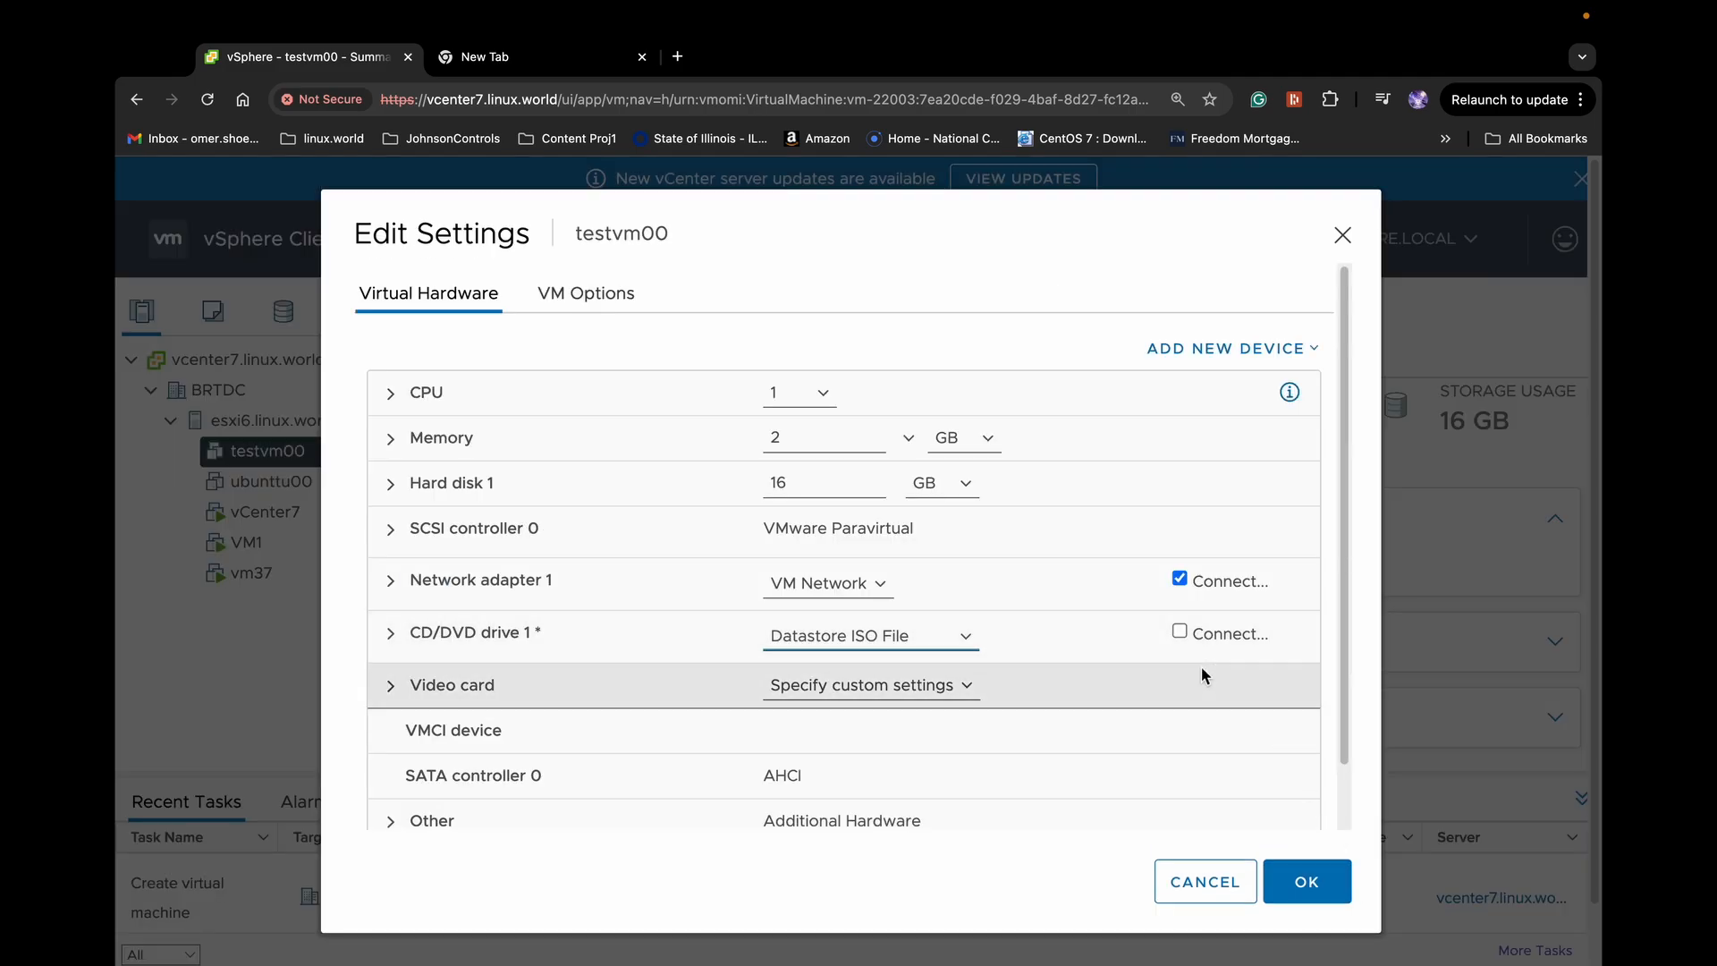
left_click(1180, 632)
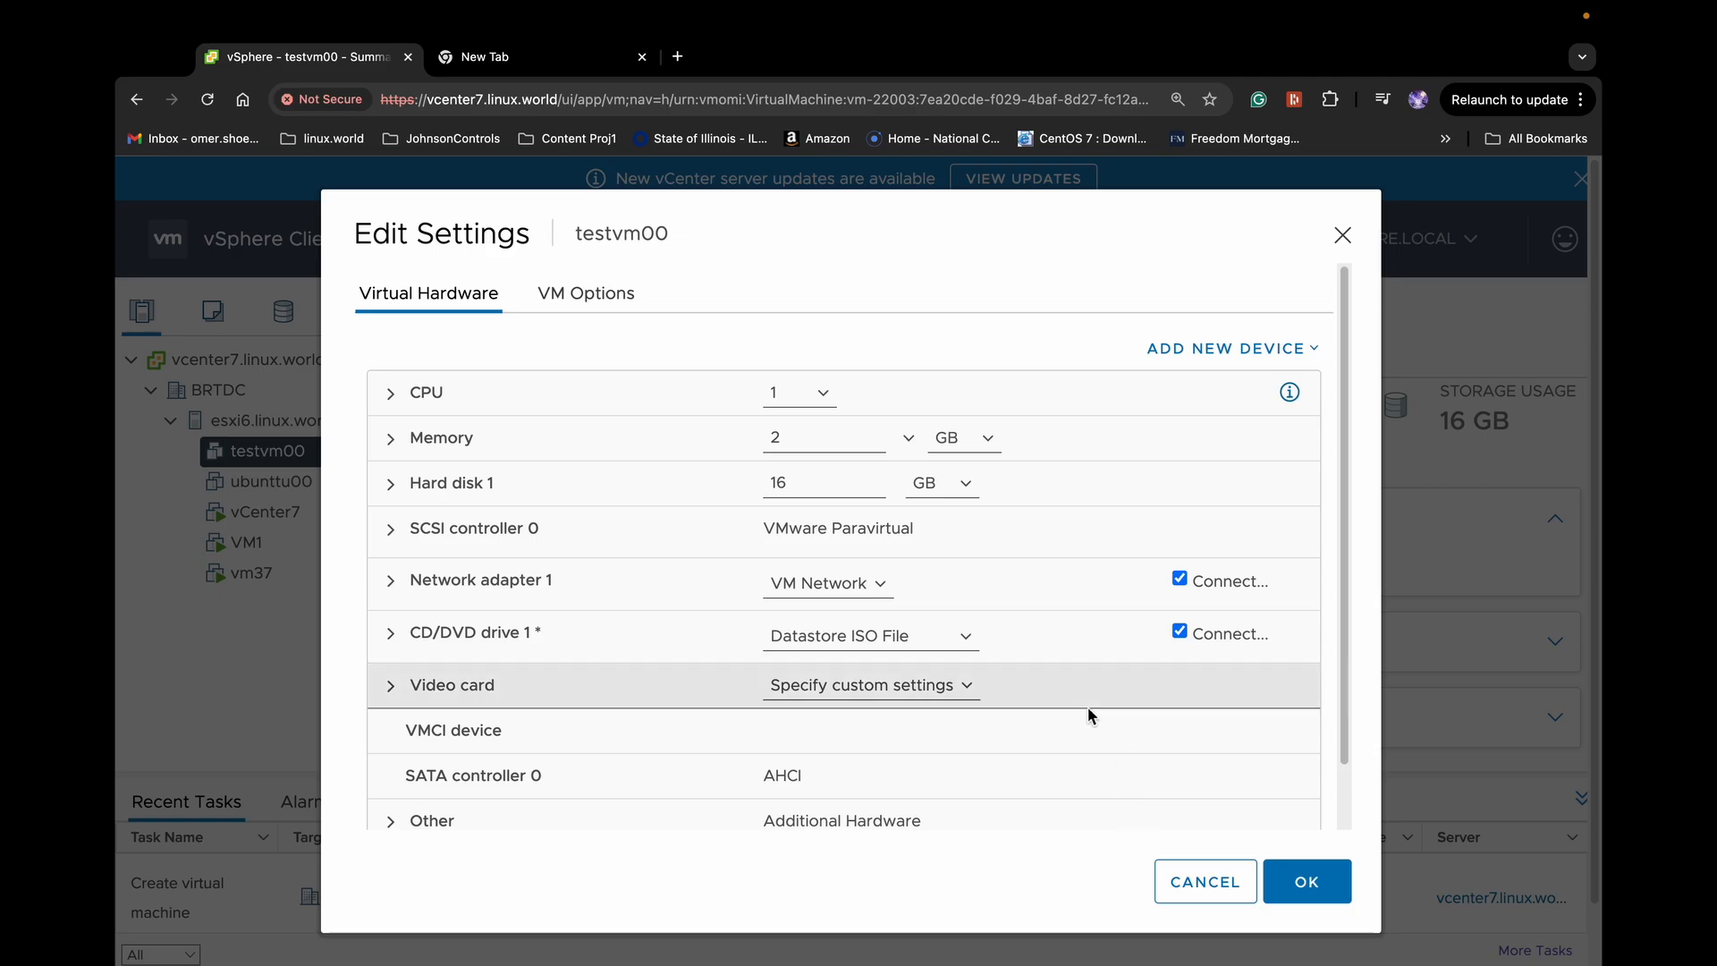
left_click(1331, 891)
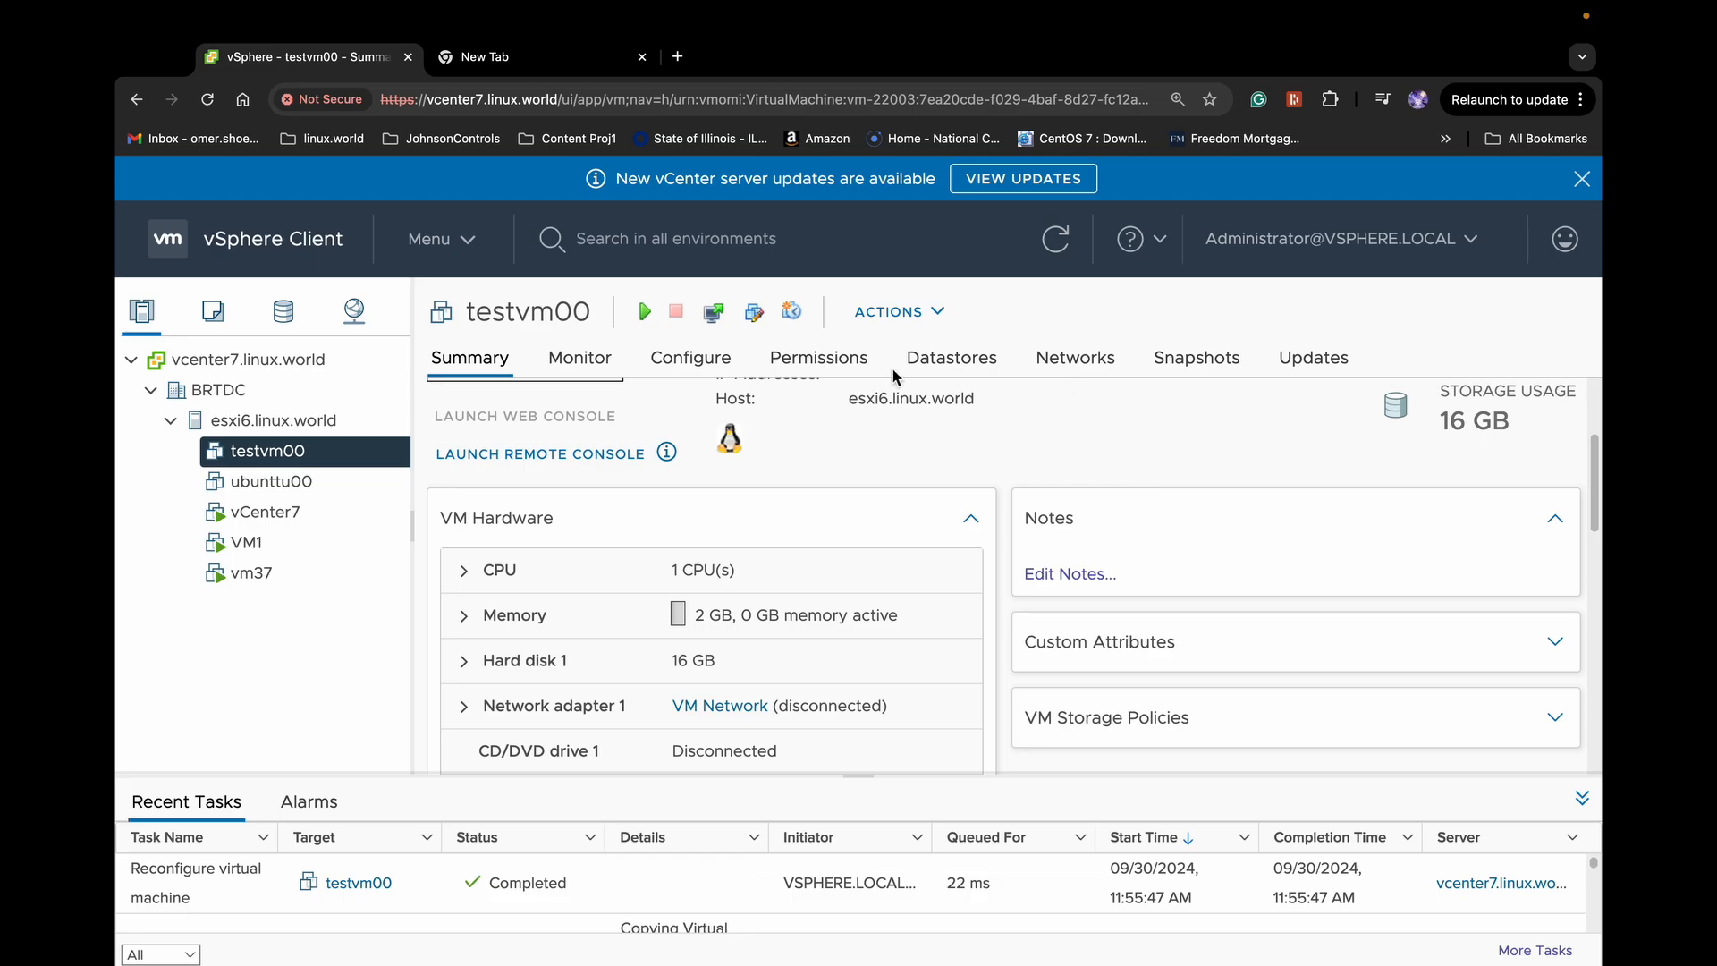
Power on testvm00 and launch its web console to reach the RHEL 9.1 boot menu
scroll(838, 628, "up", 3)
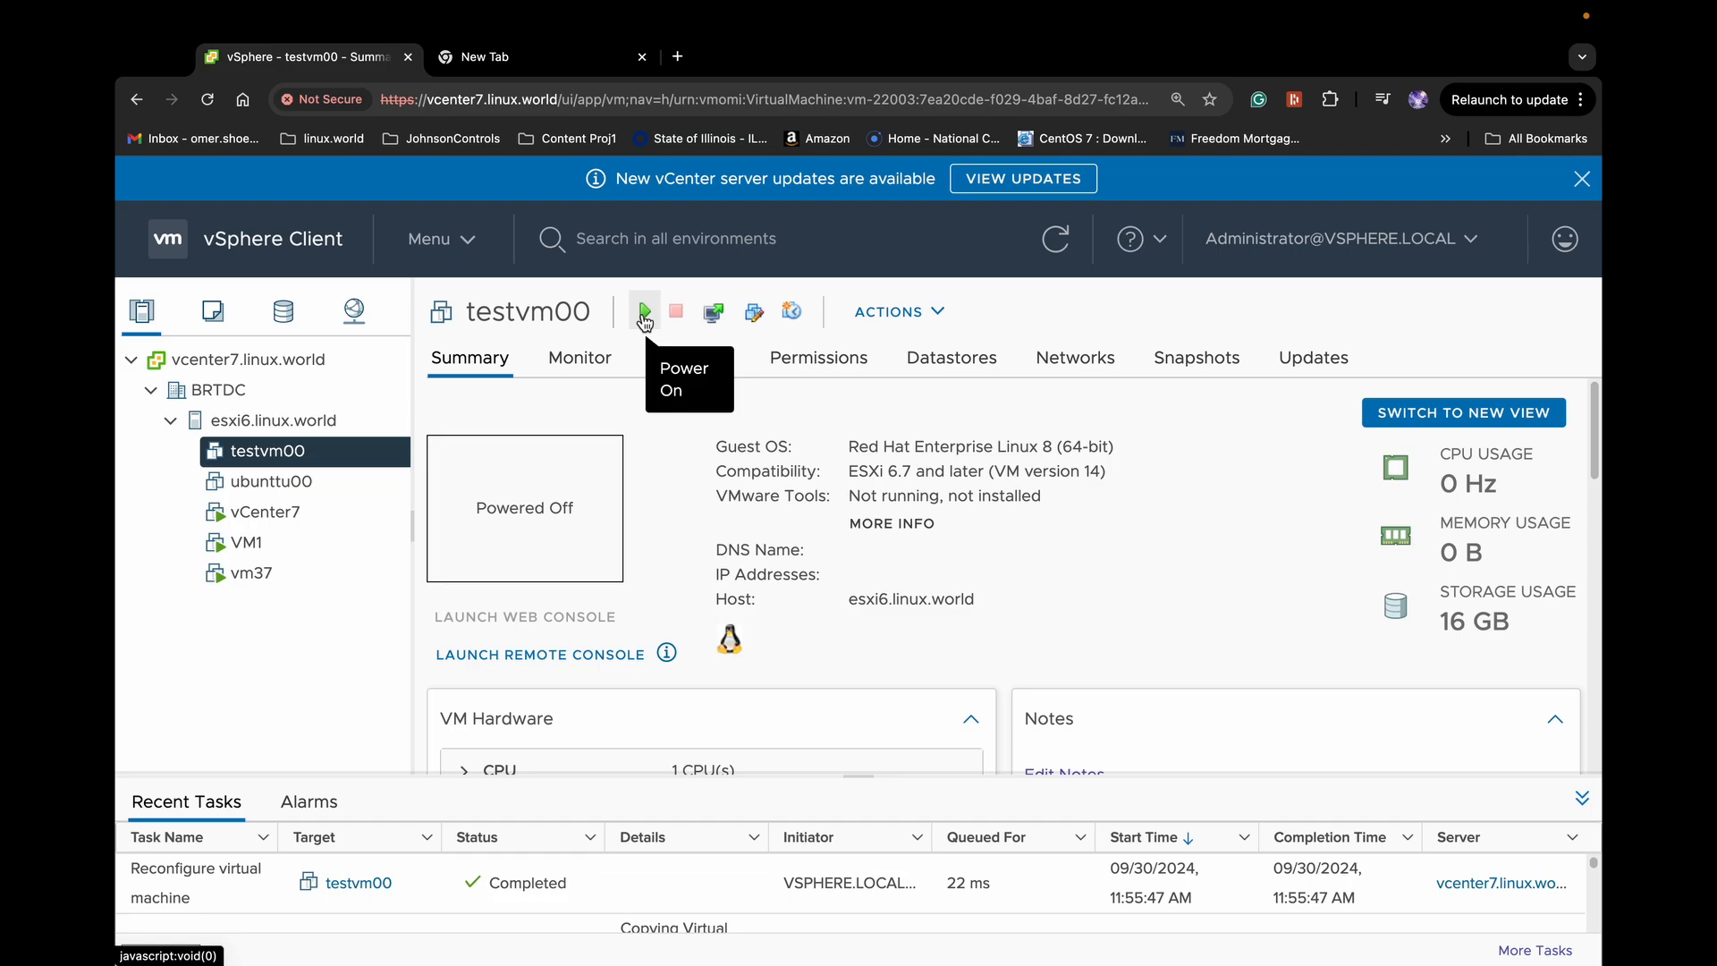
left_click(644, 313)
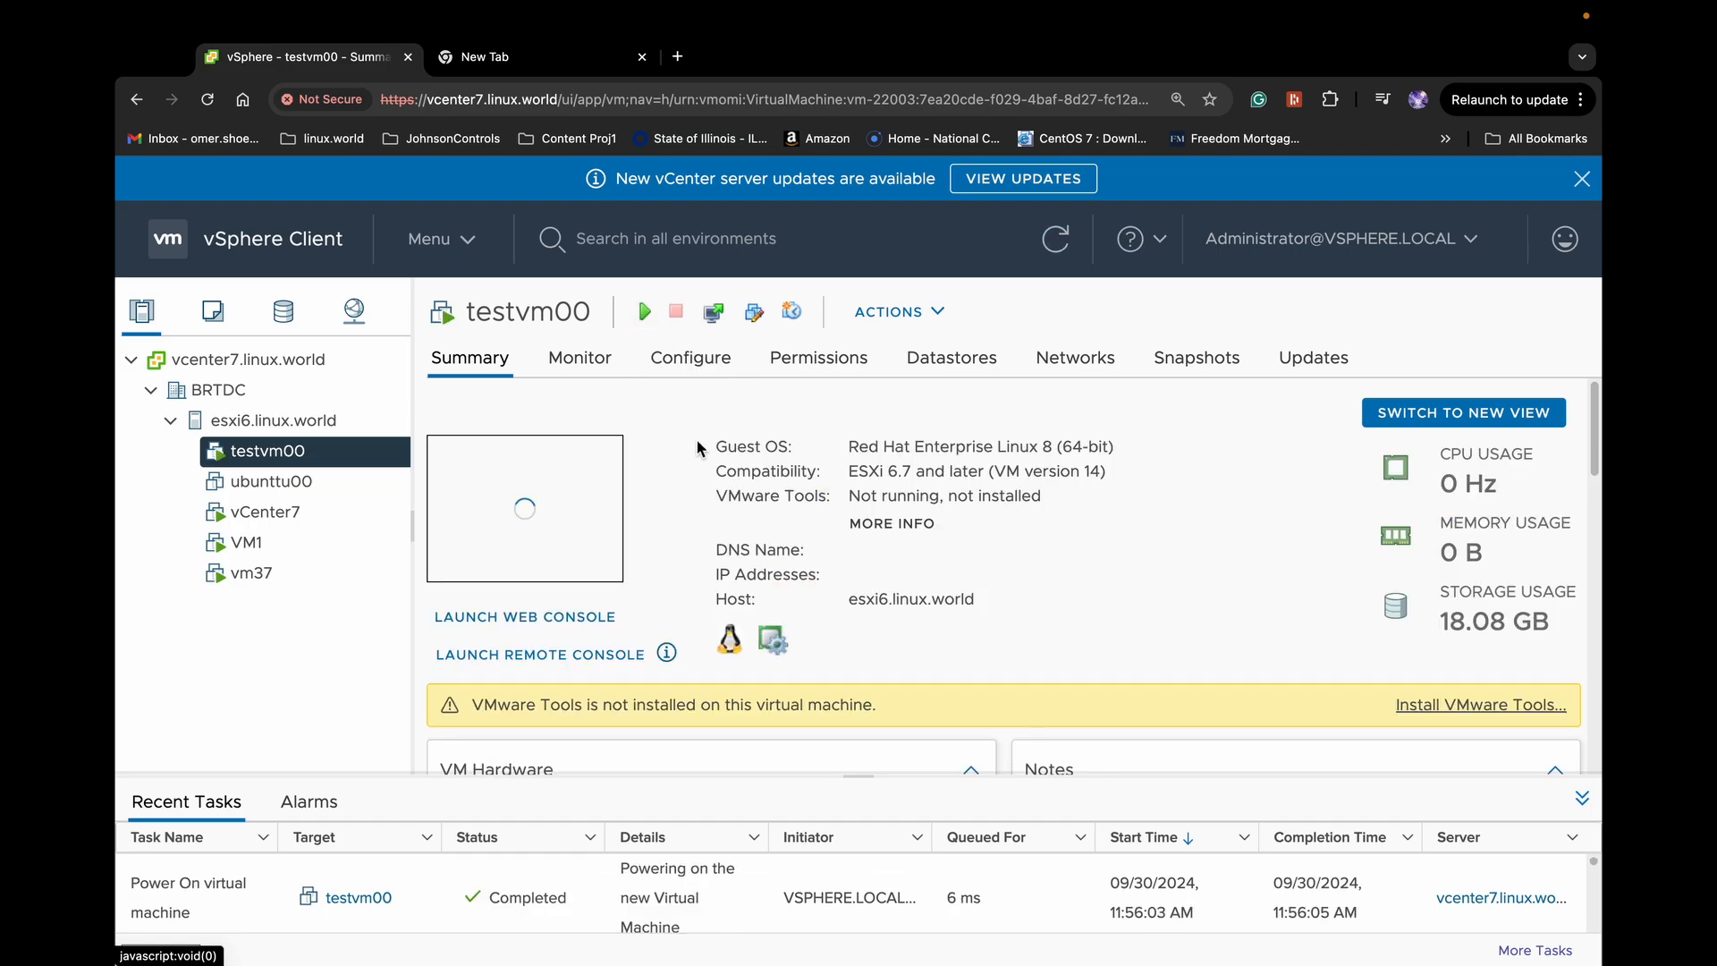
left_click(577, 619)
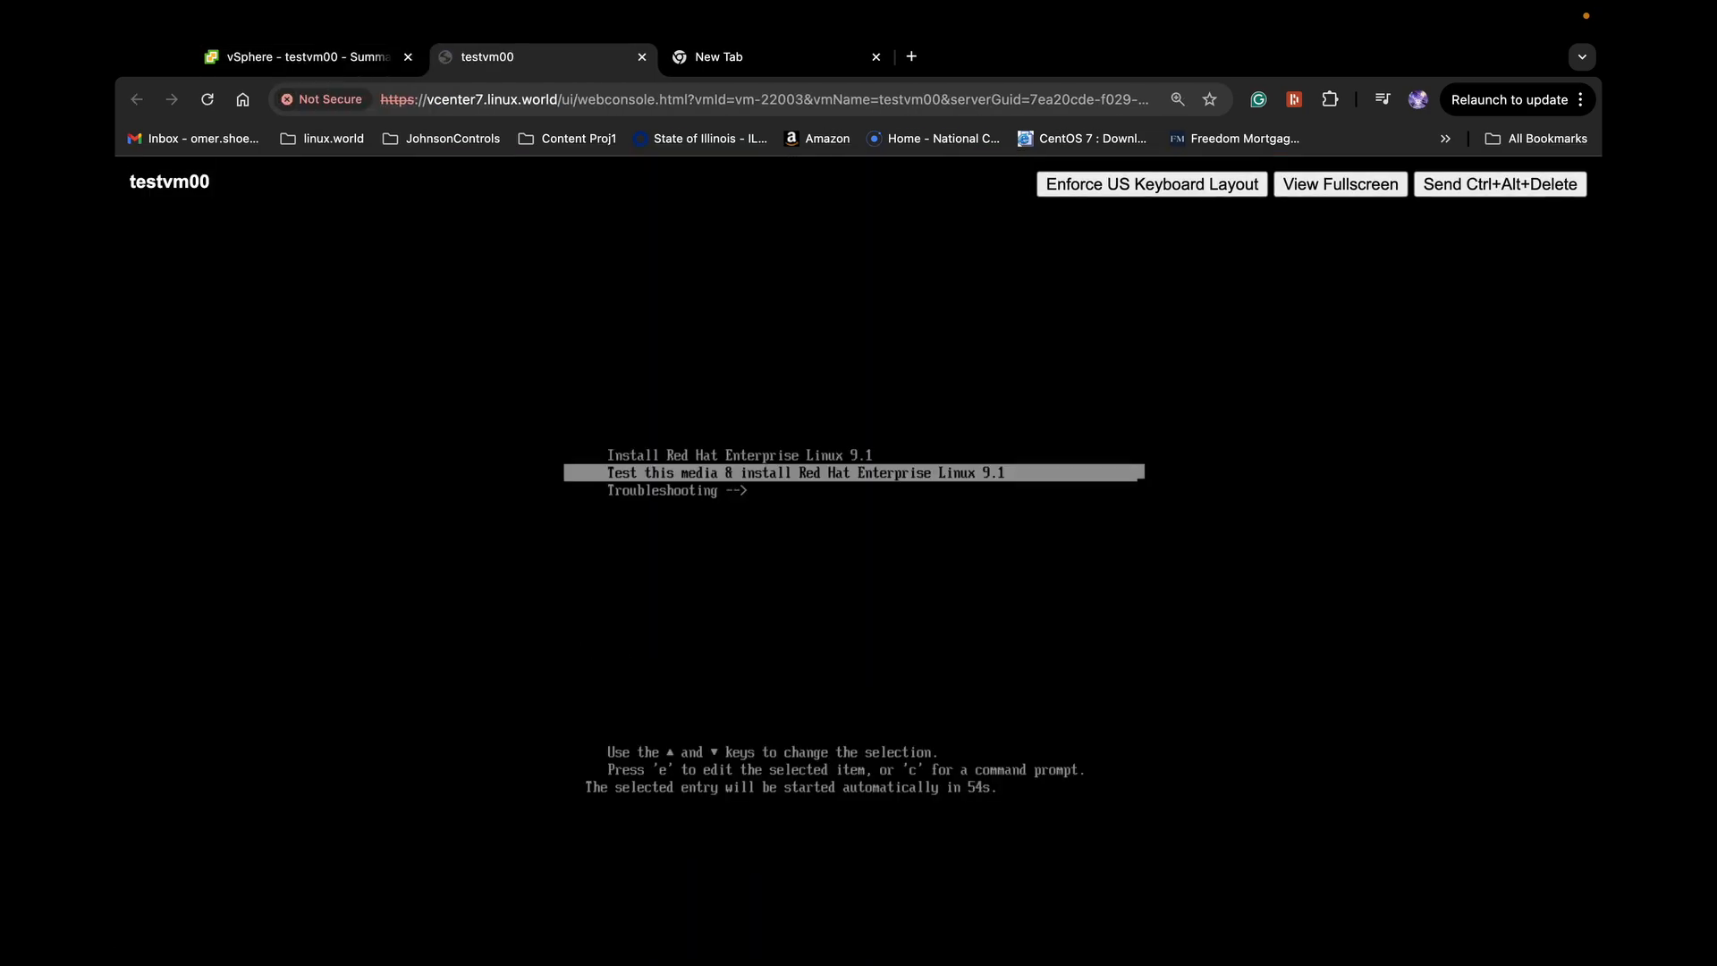
Boot the 'Install Red Hat Enterprise Linux 9.1' entry and wait for the installer to load
key("Up")
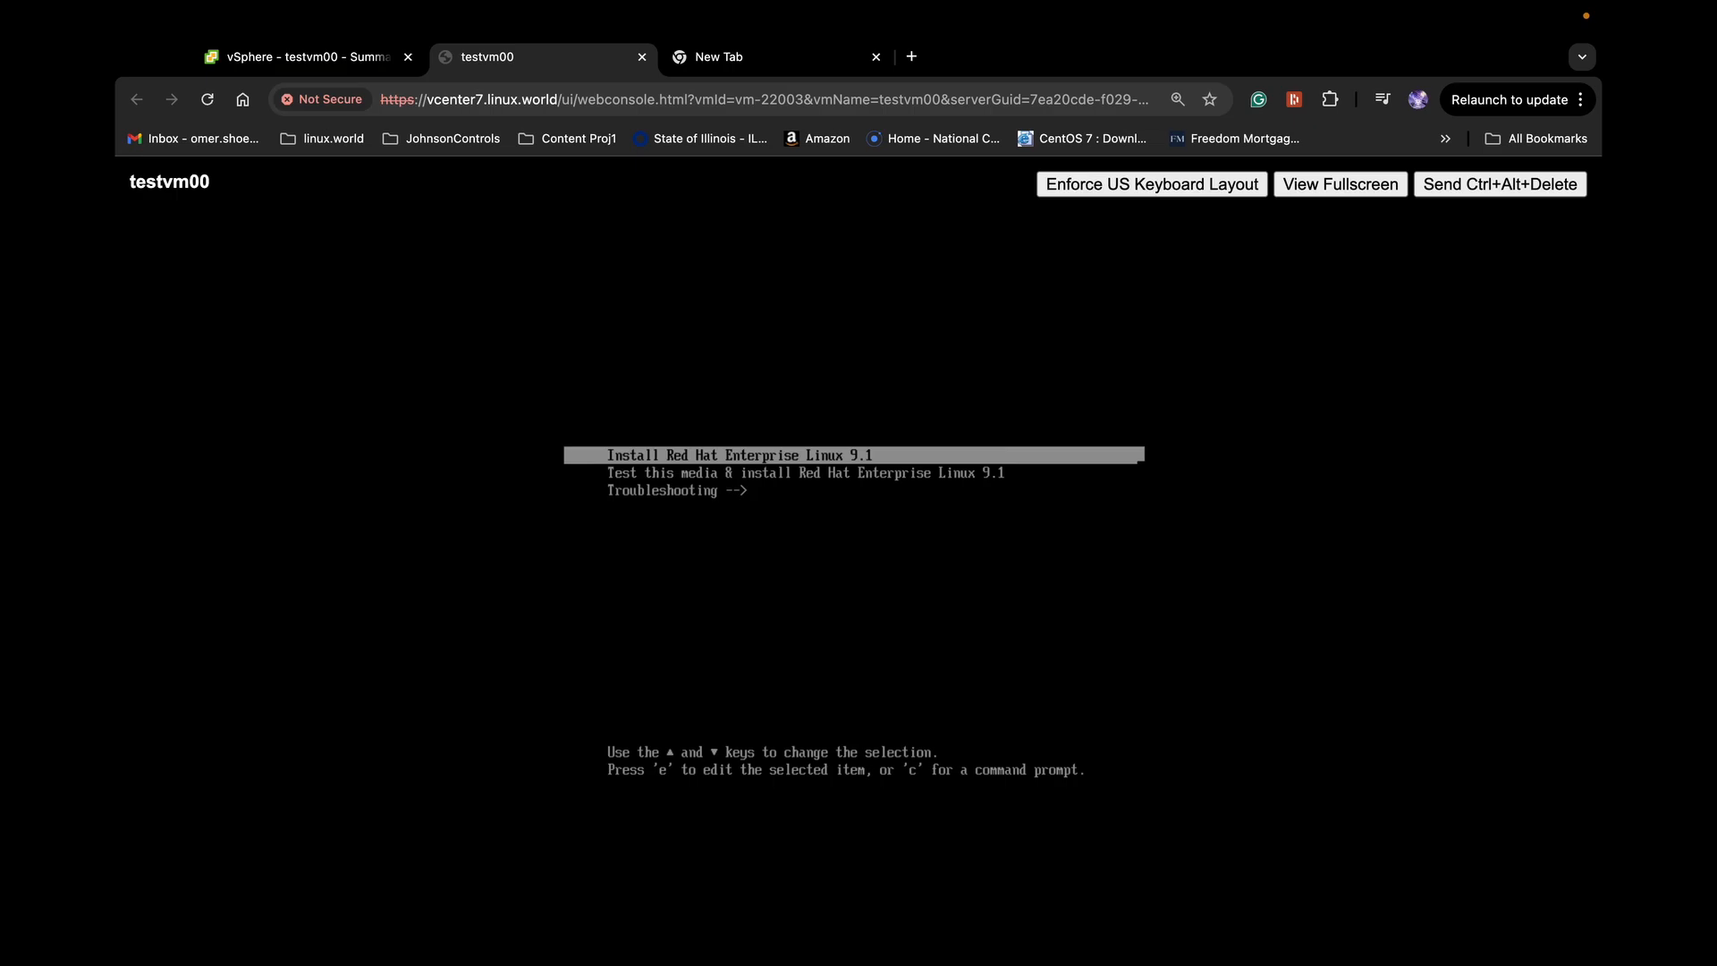
key("Return")
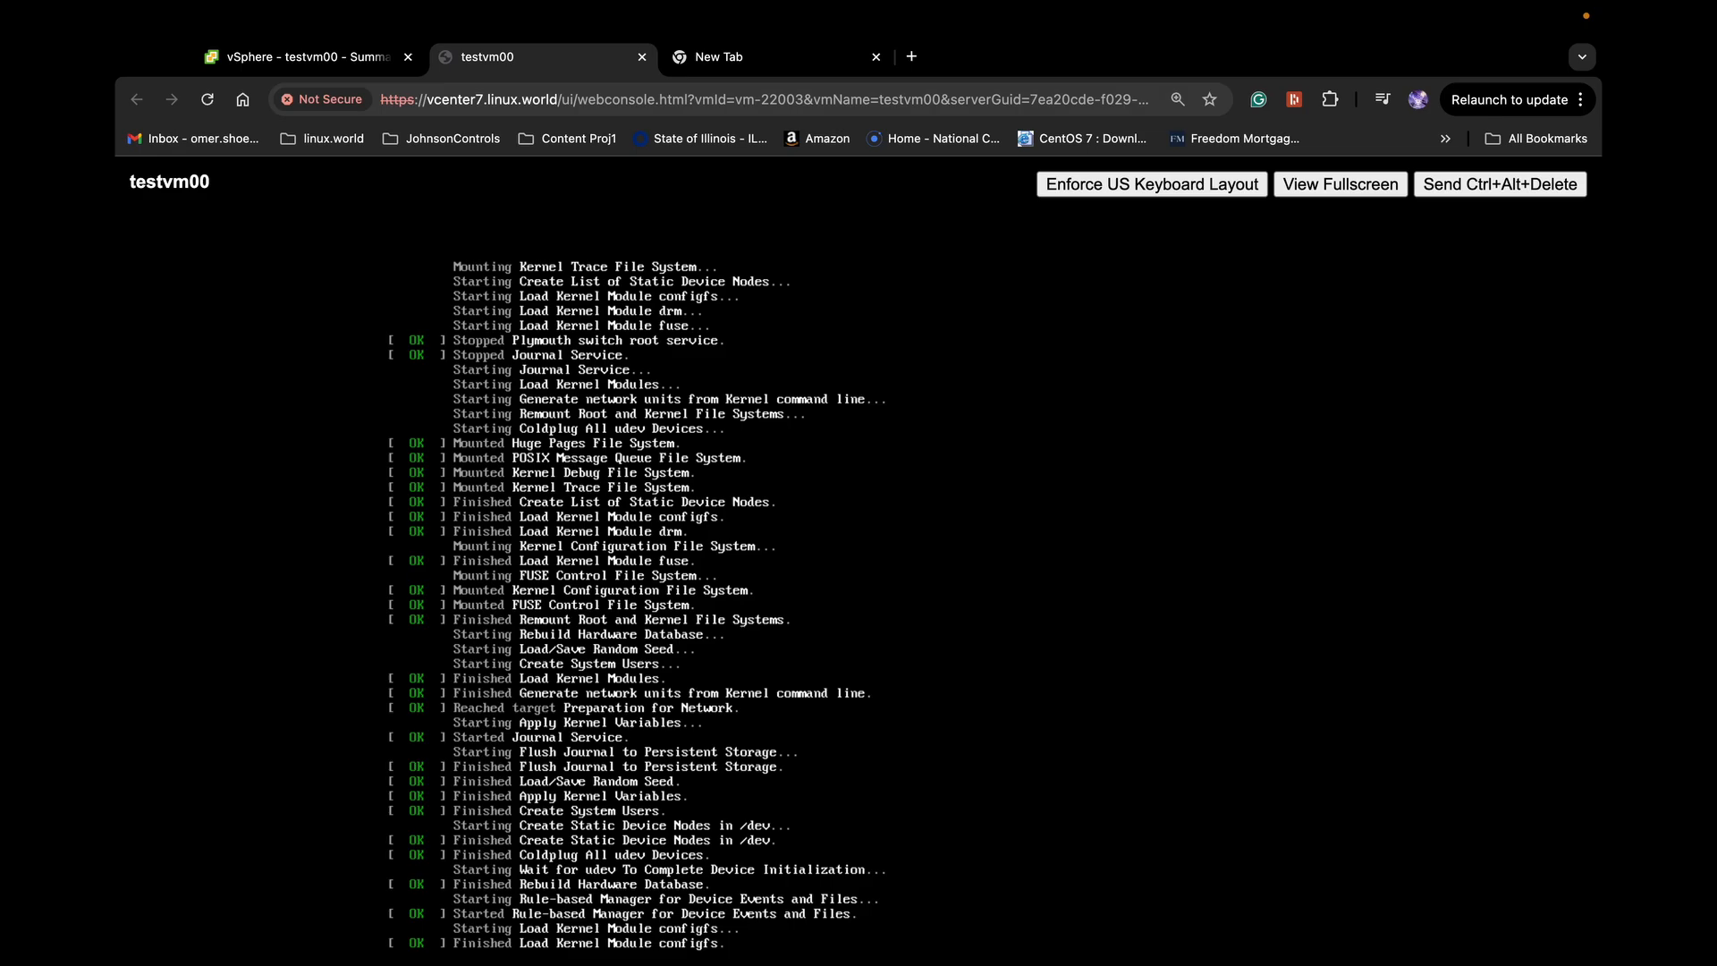
key("super+shift+5")
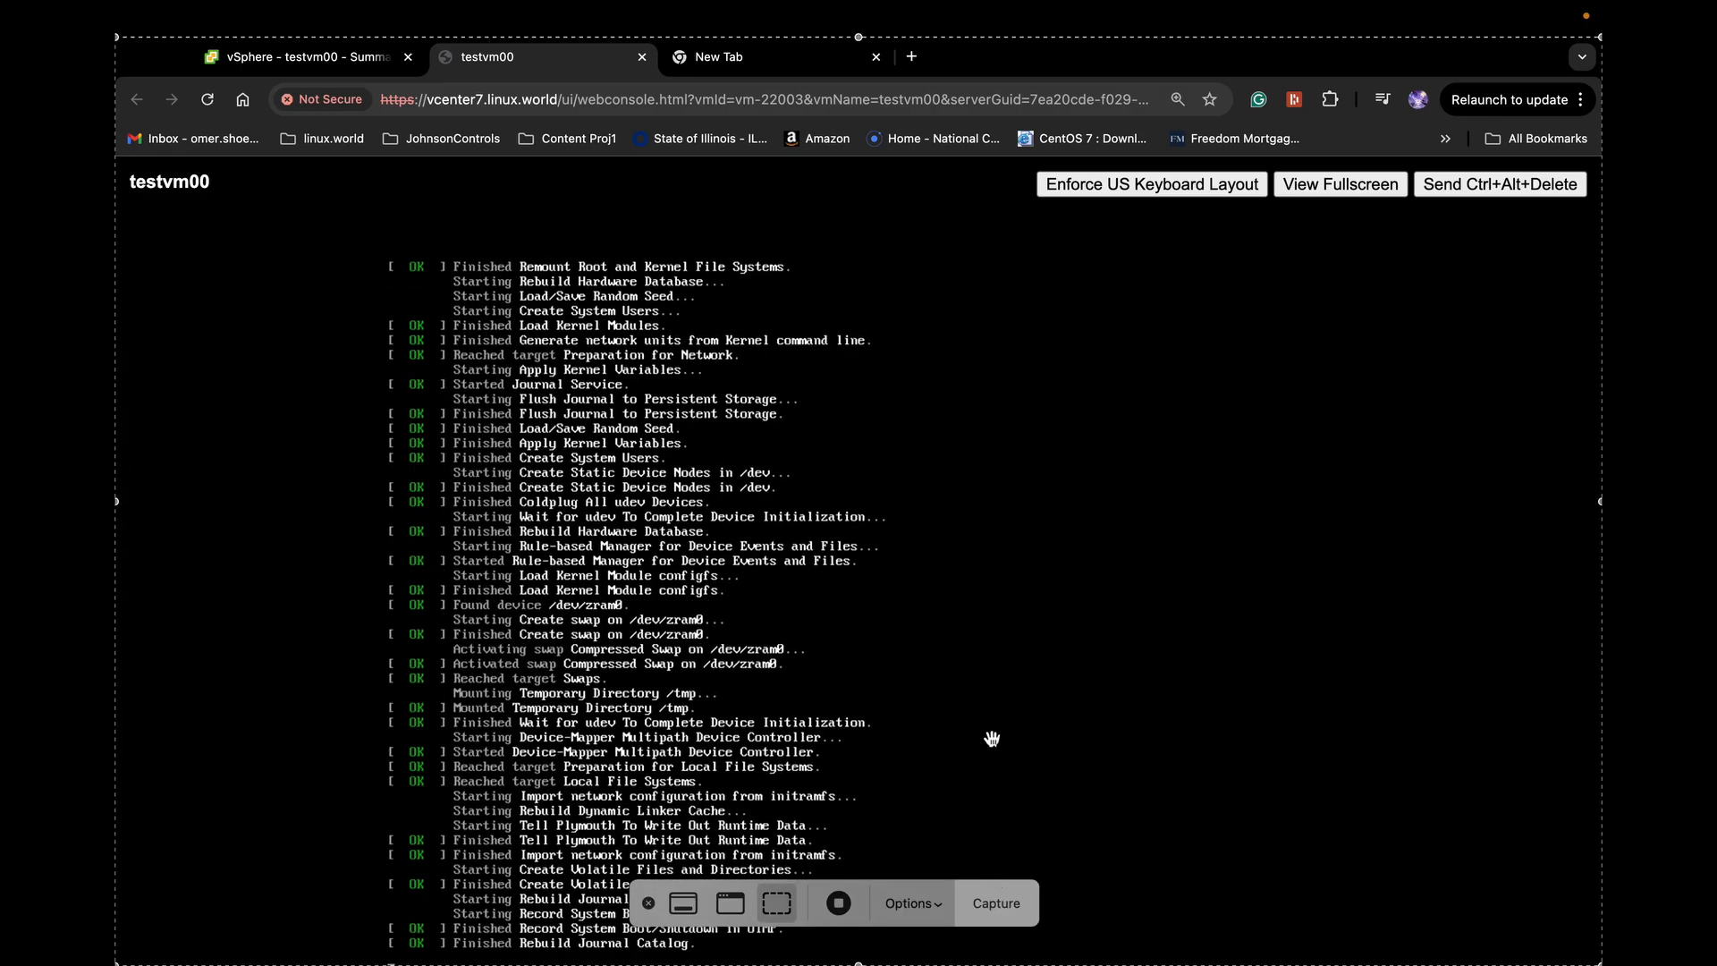
left_click(650, 904)
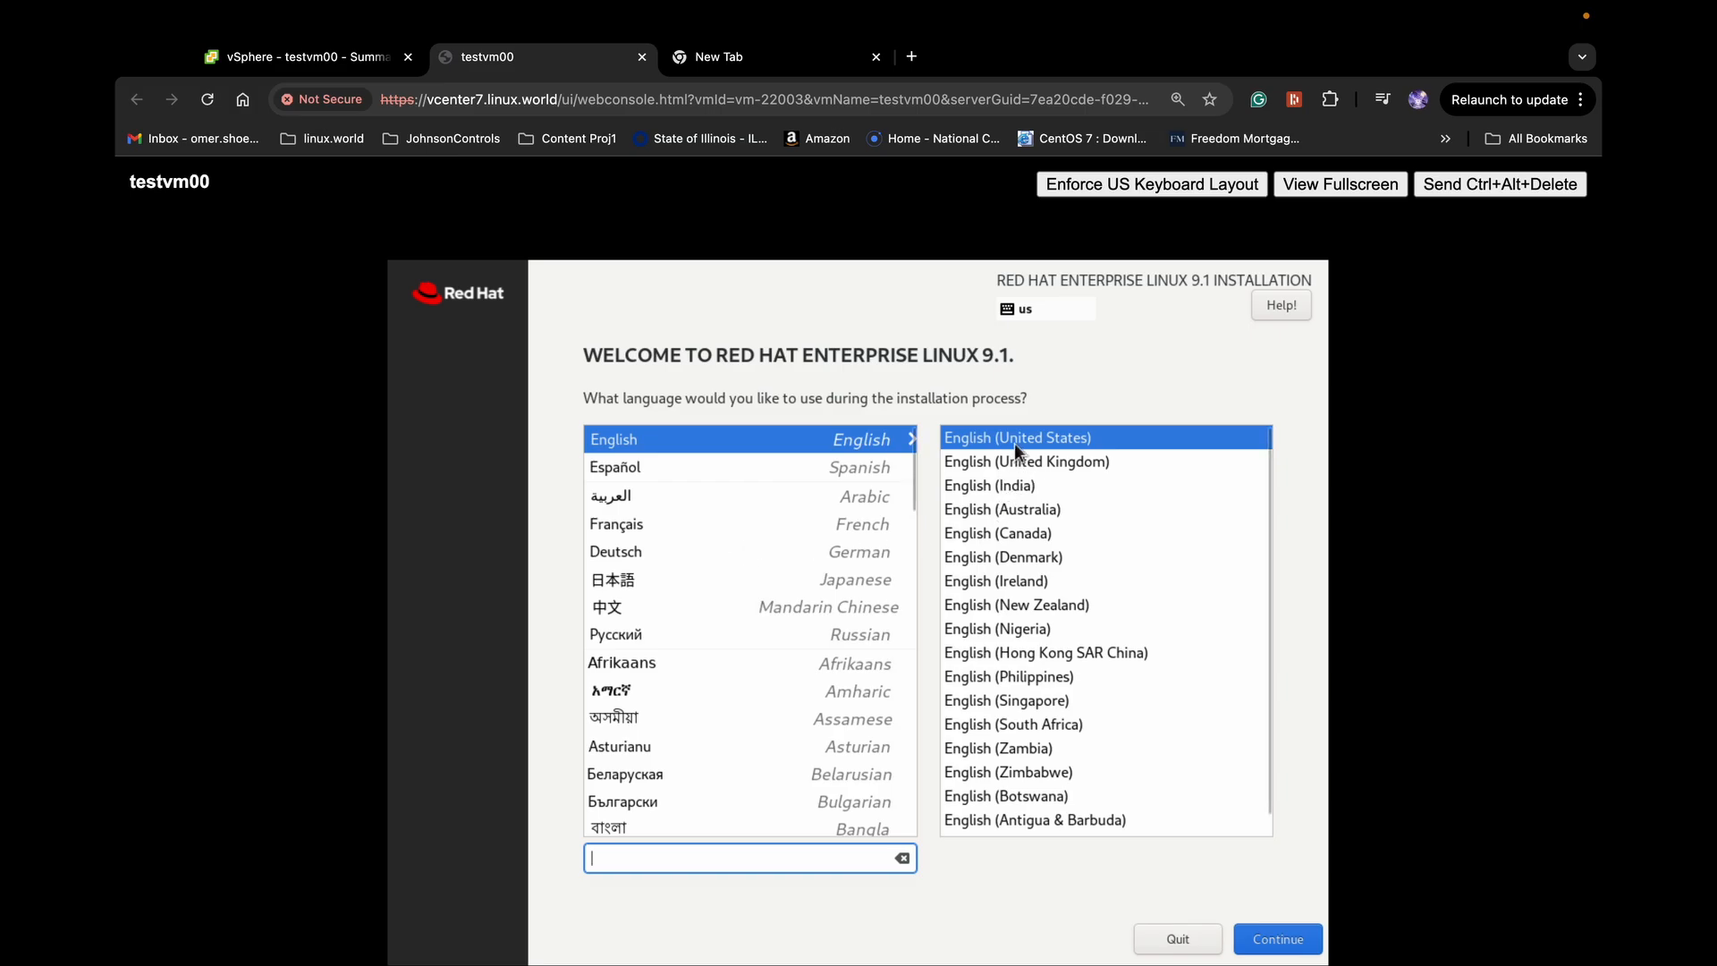
Confirm English (United States) as the installation language
left_click(1274, 938)
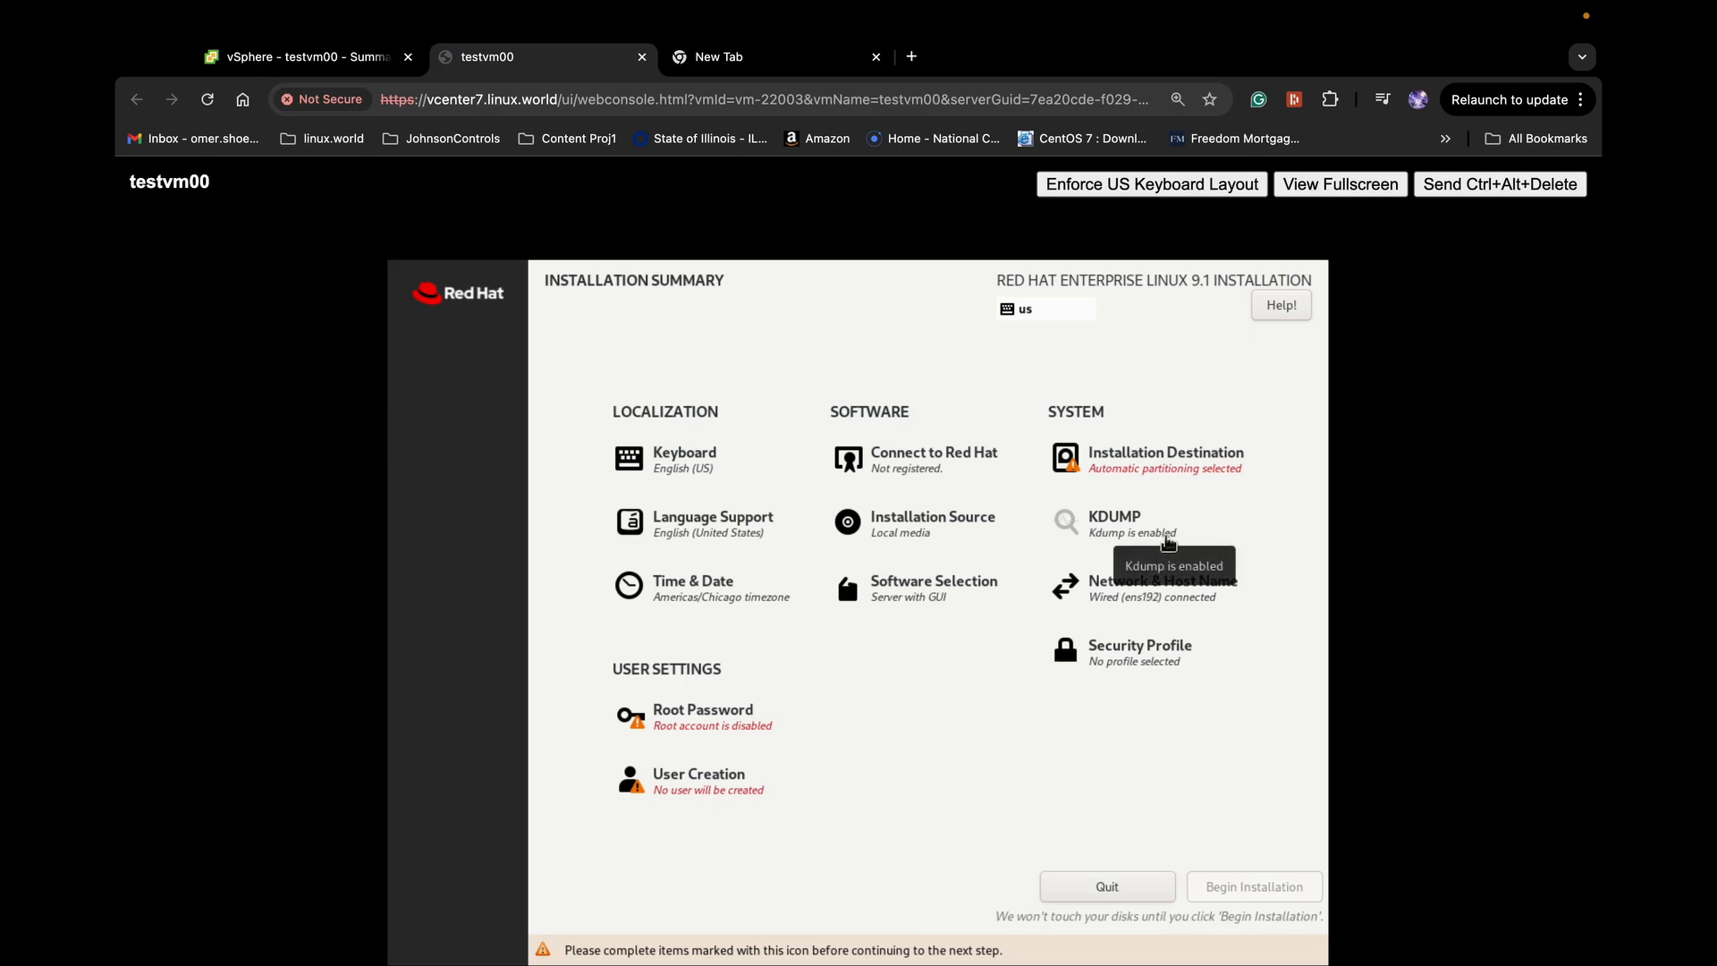
Uncheck Enable kdump in the KDUMP settings and return to the Installation Summary
left_click(1137, 534)
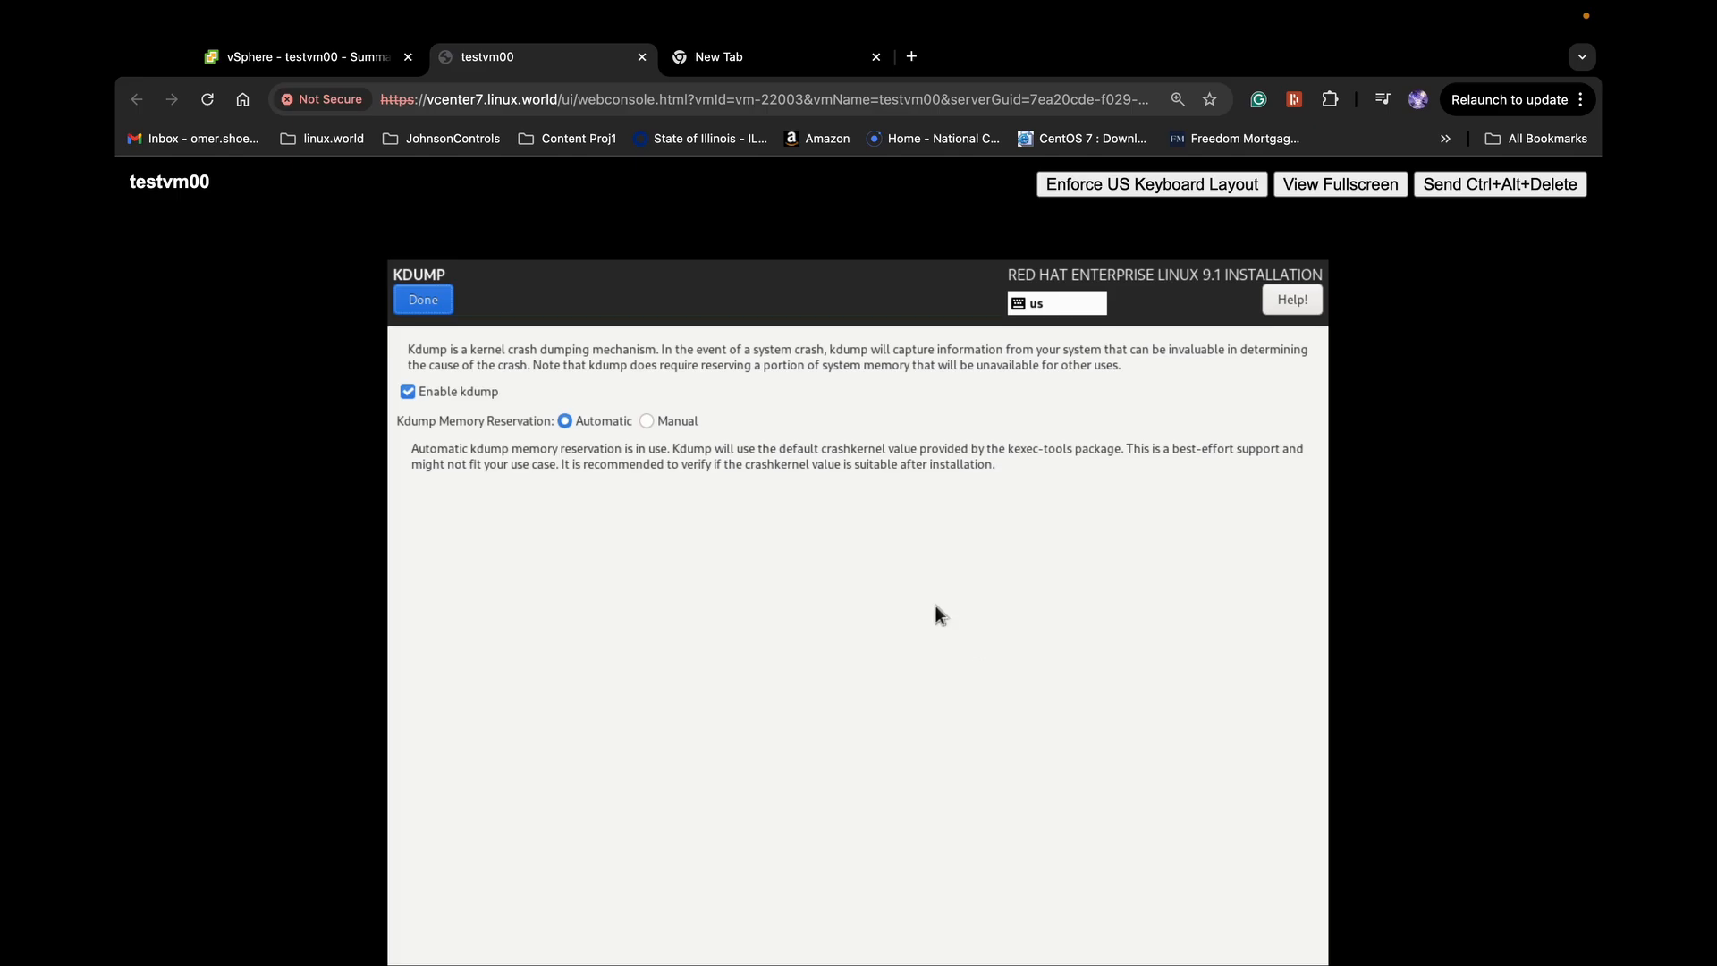
left_click(409, 392)
left_click(429, 300)
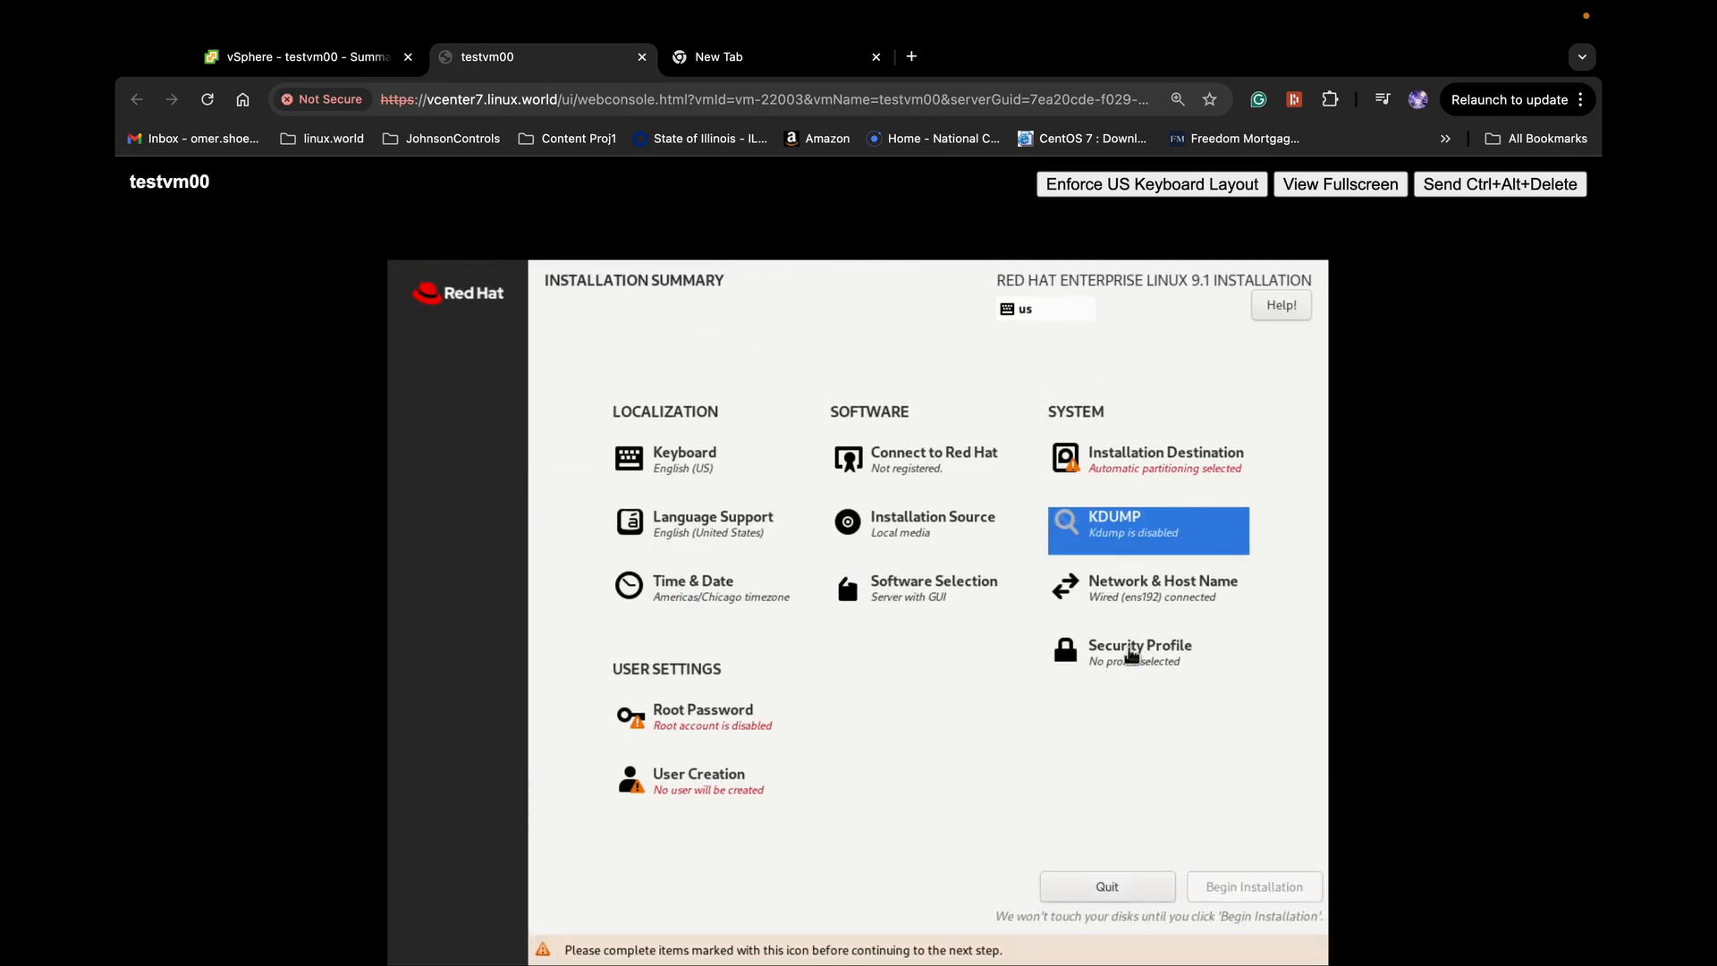
left_click(1180, 595)
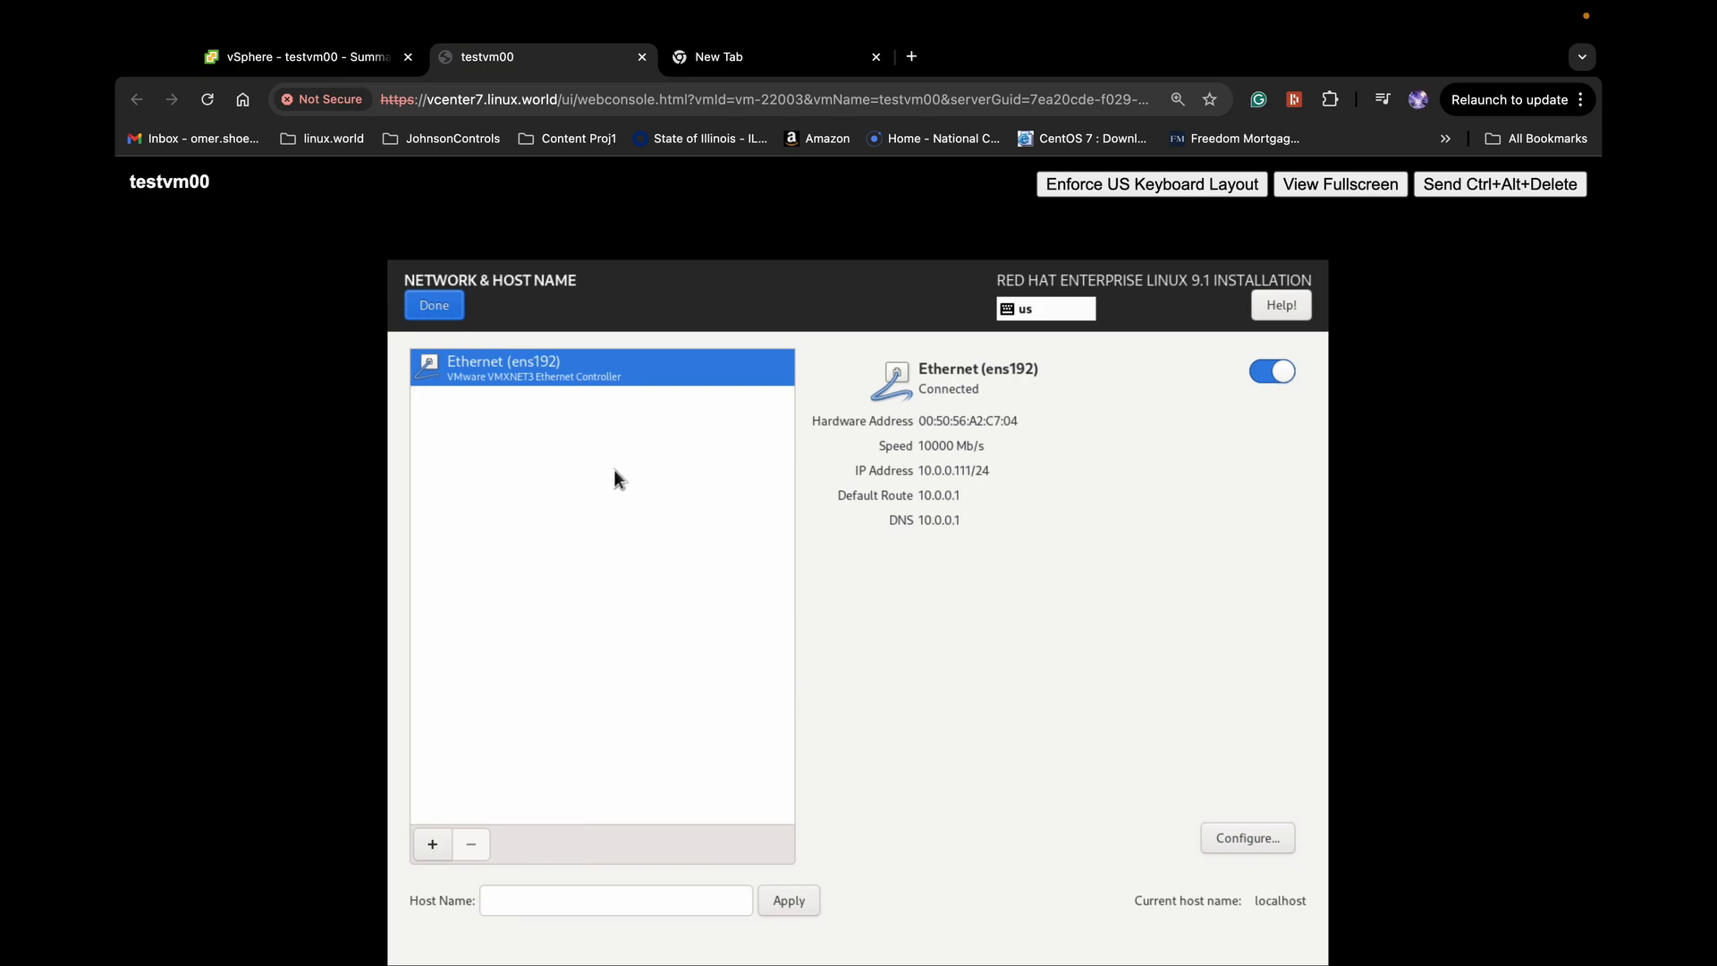
Enter testvm00 as the host name in Network & Host Name
left_click(549, 898)
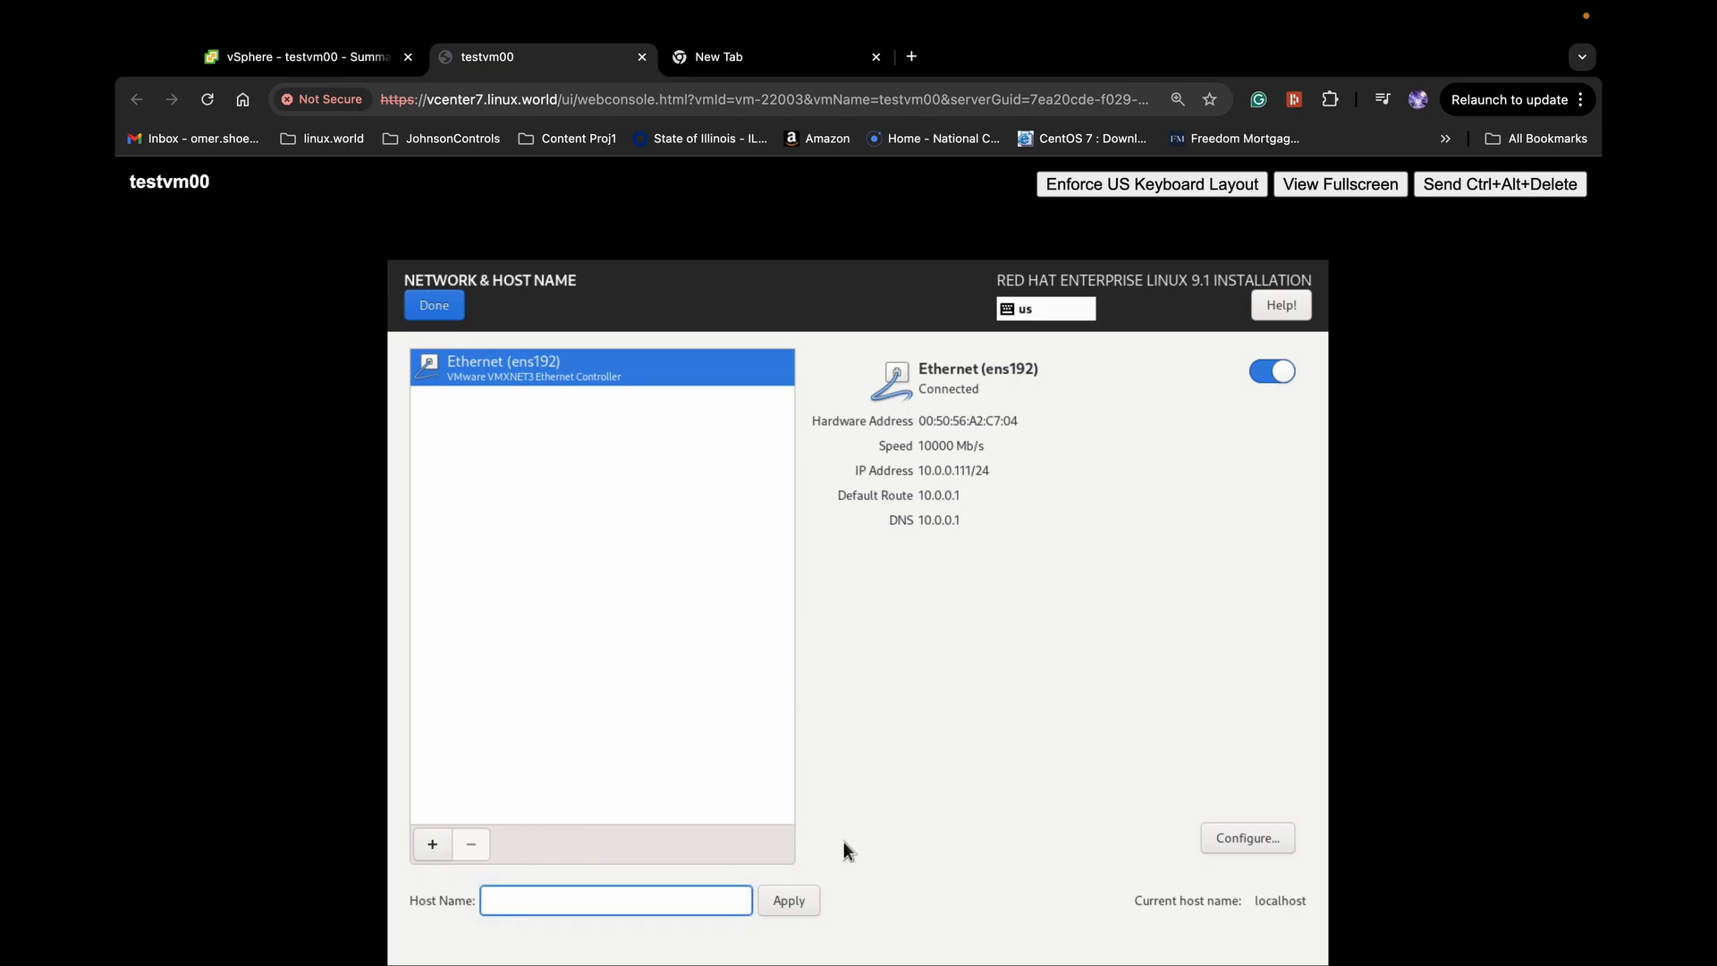
type("testvm00")
left_click(434, 305)
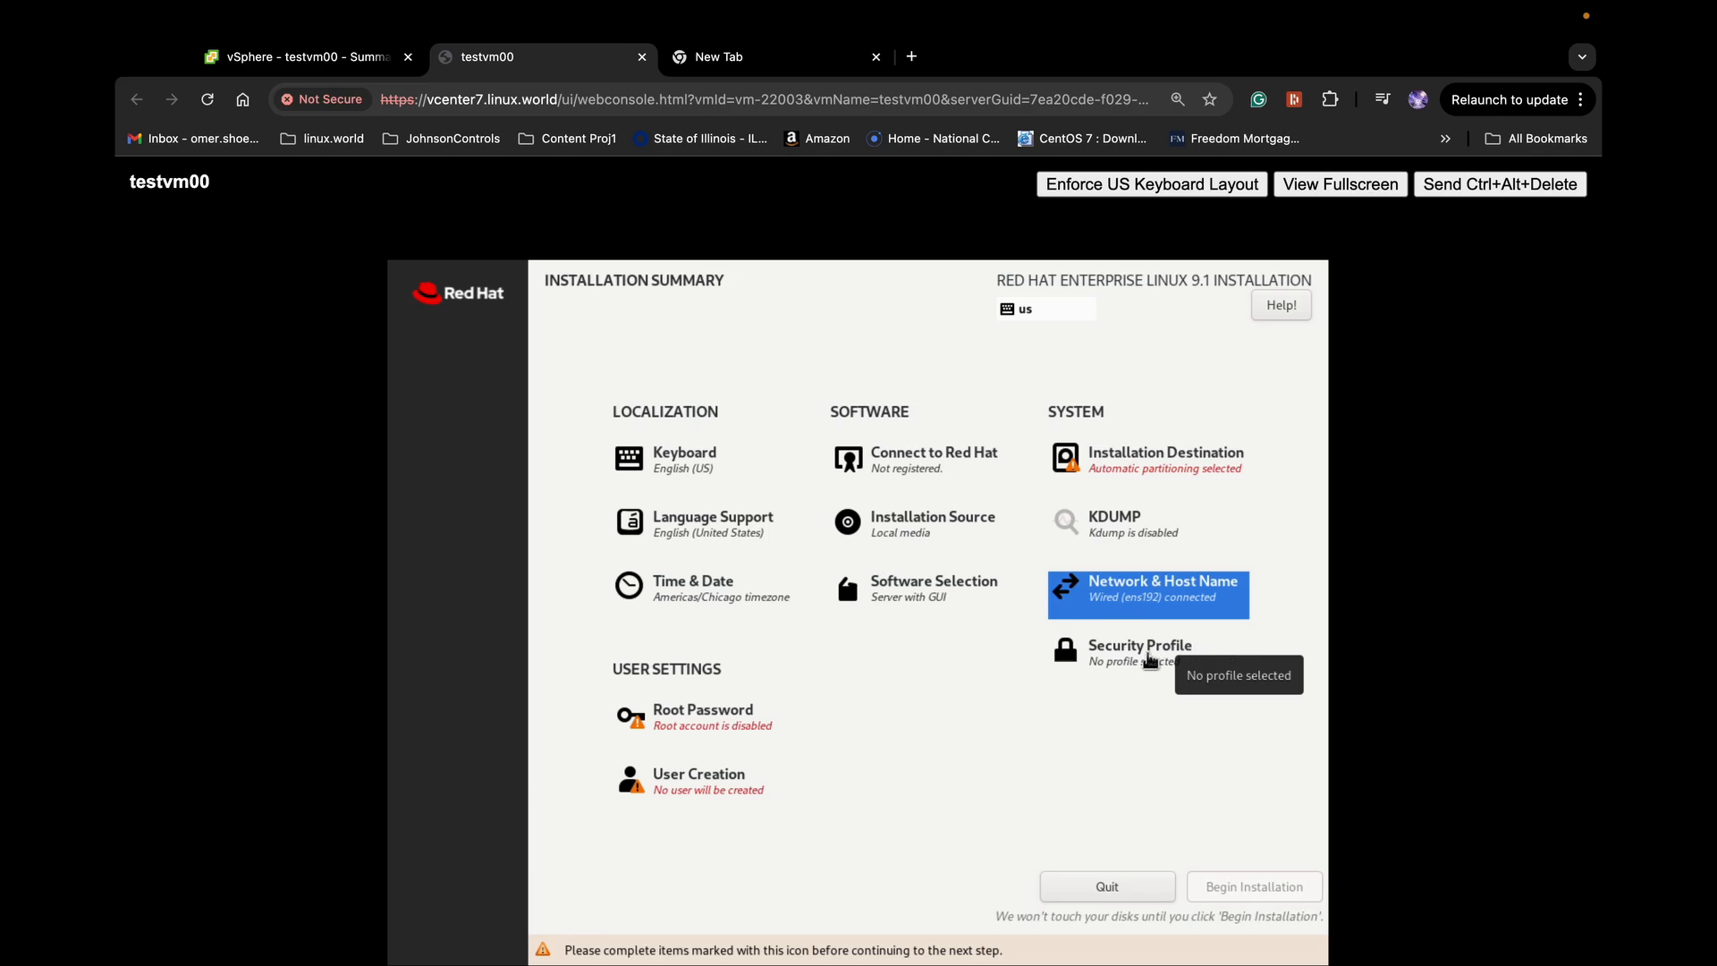
Turn off Apply security policy so the summary reads No profile selected
left_click(1150, 661)
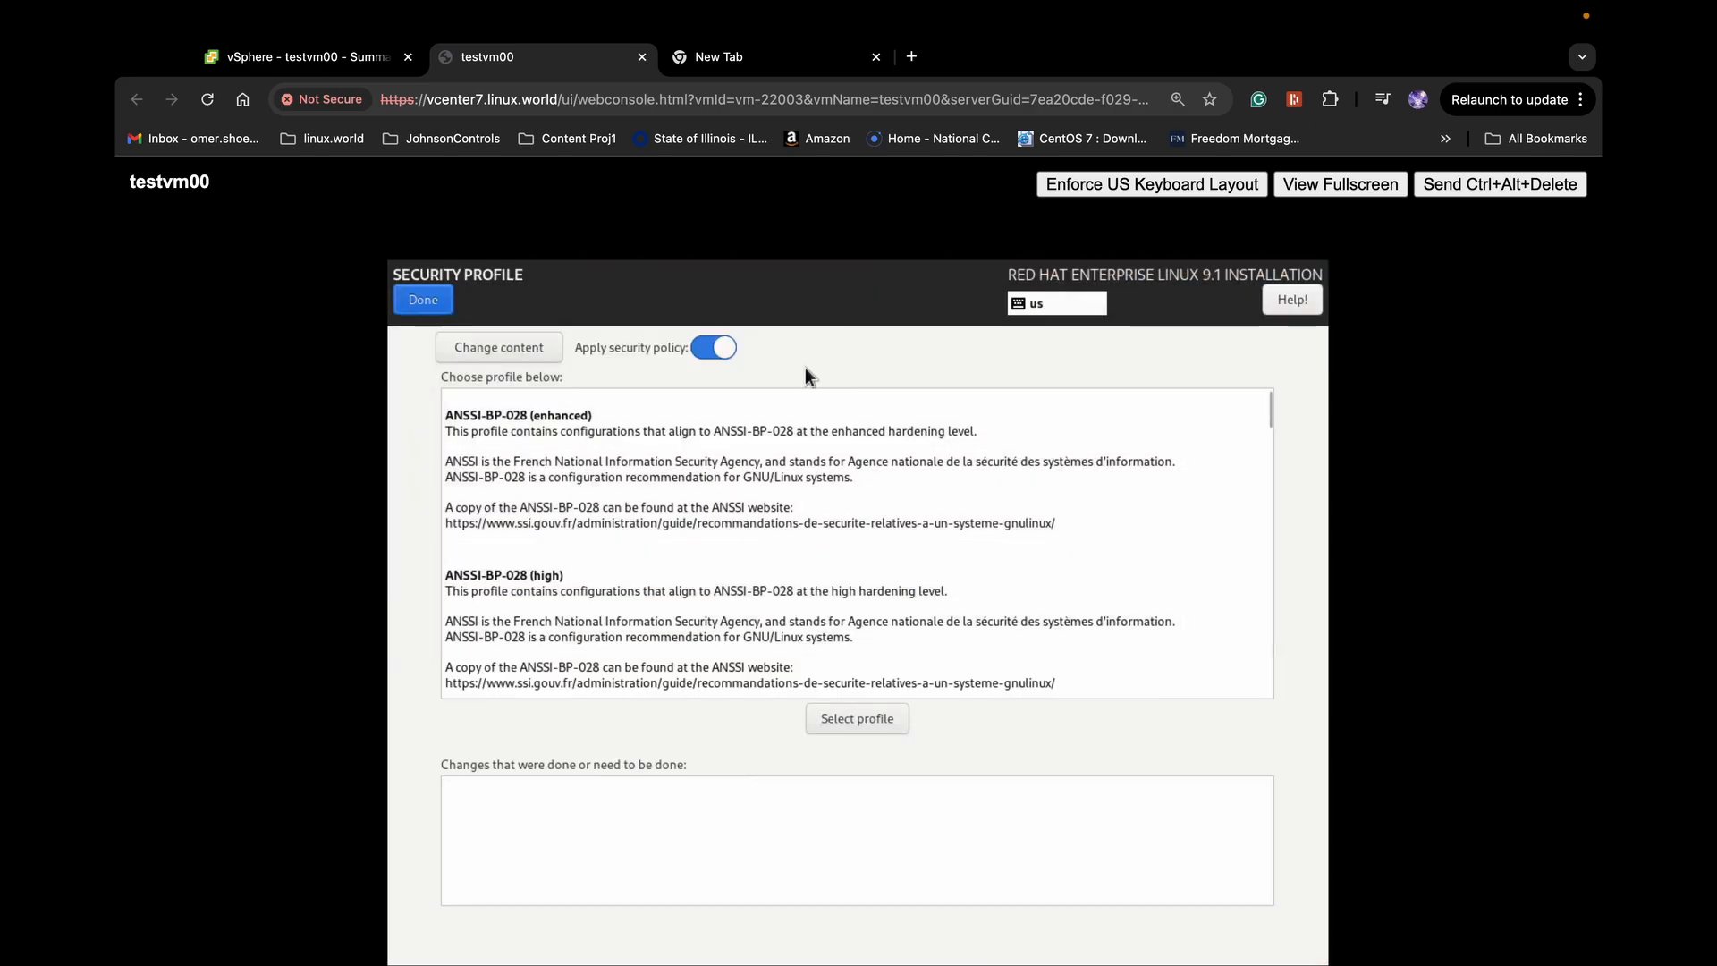
left_click(722, 348)
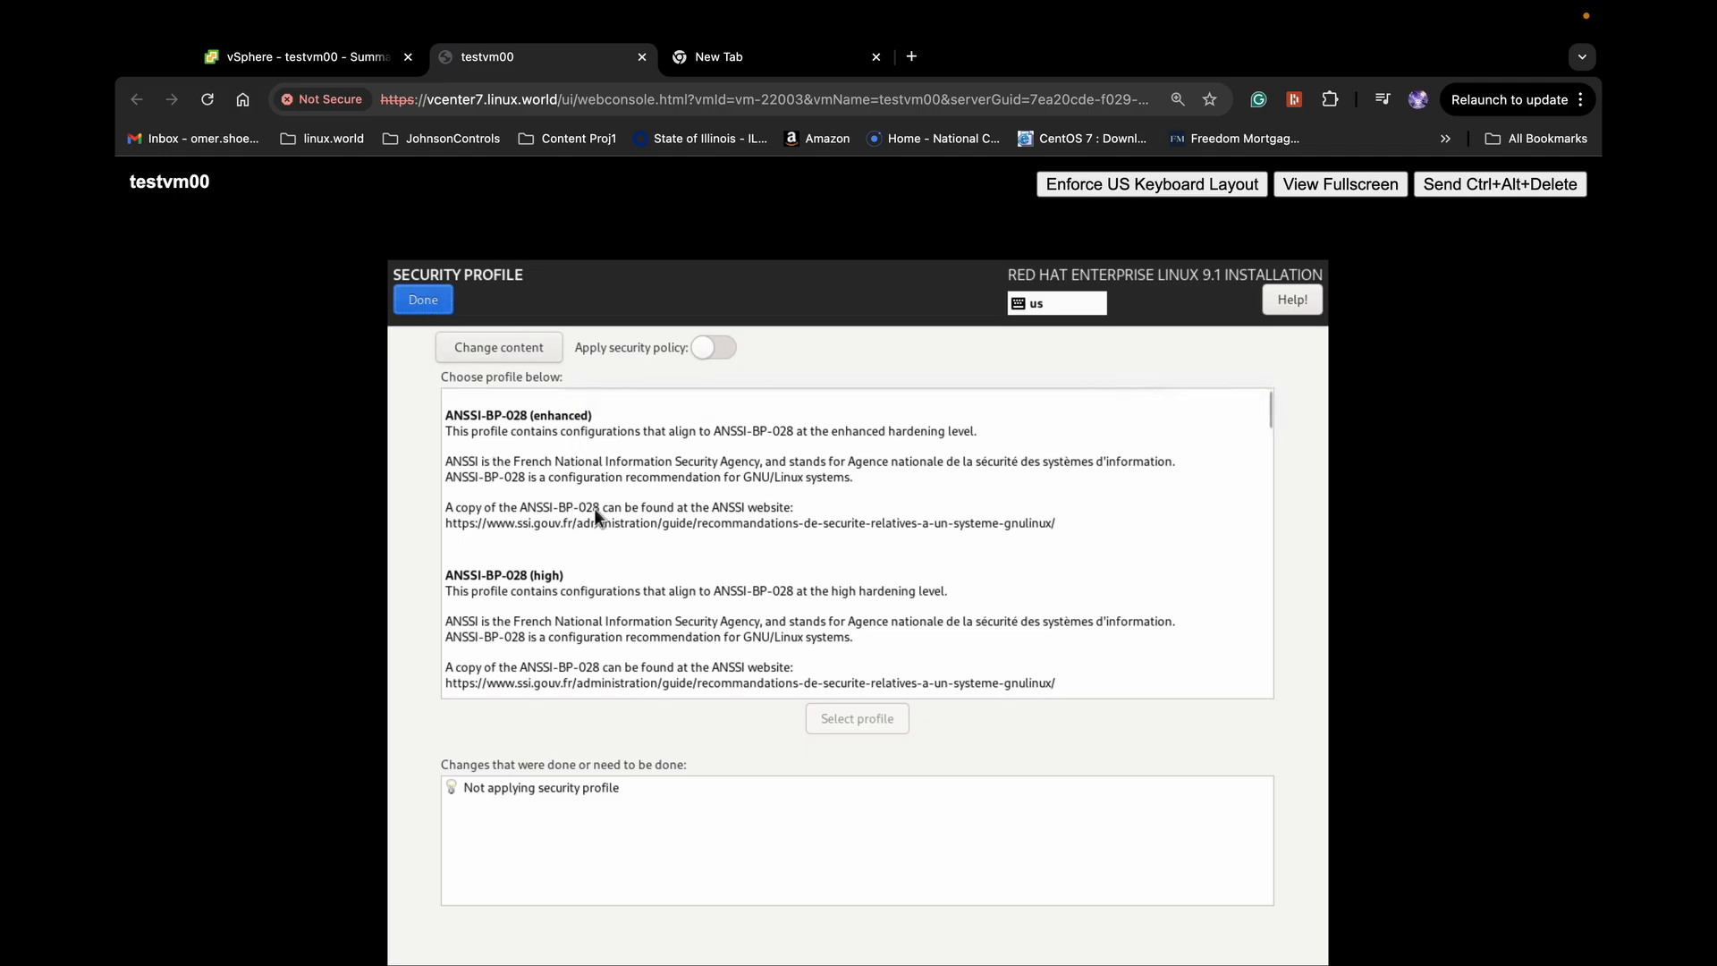
left_click(1163, 578)
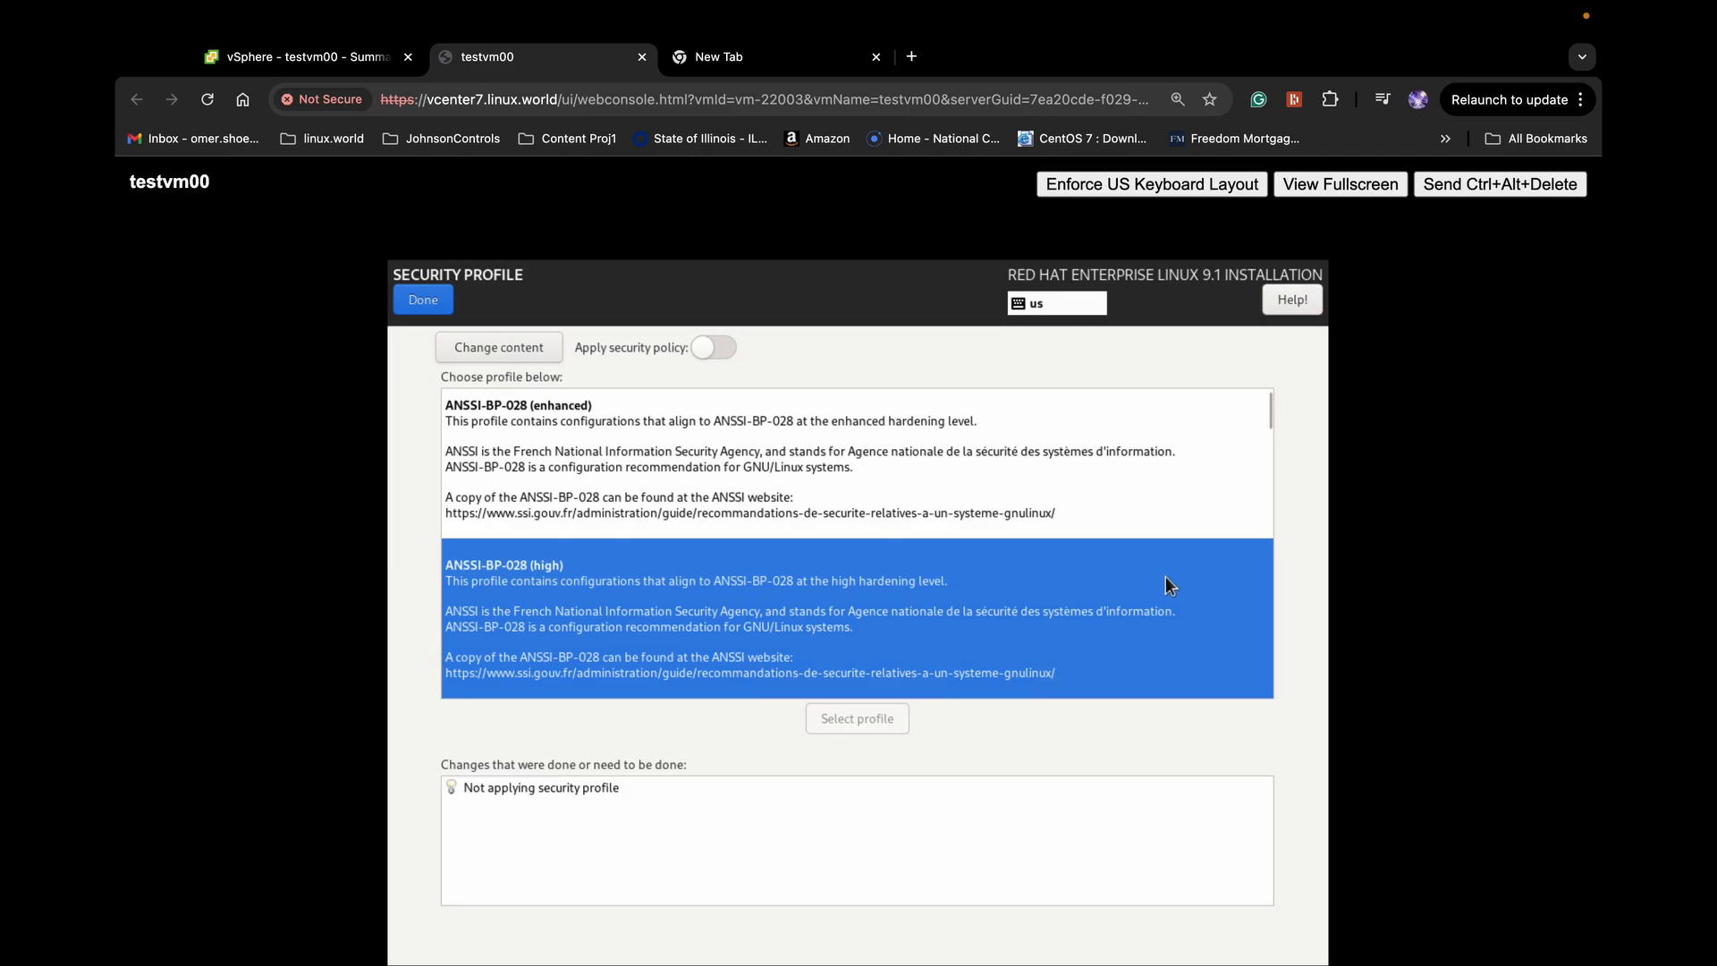
left_click_drag(1270, 414, 1269, 535)
scroll(617, 564, "down", 1)
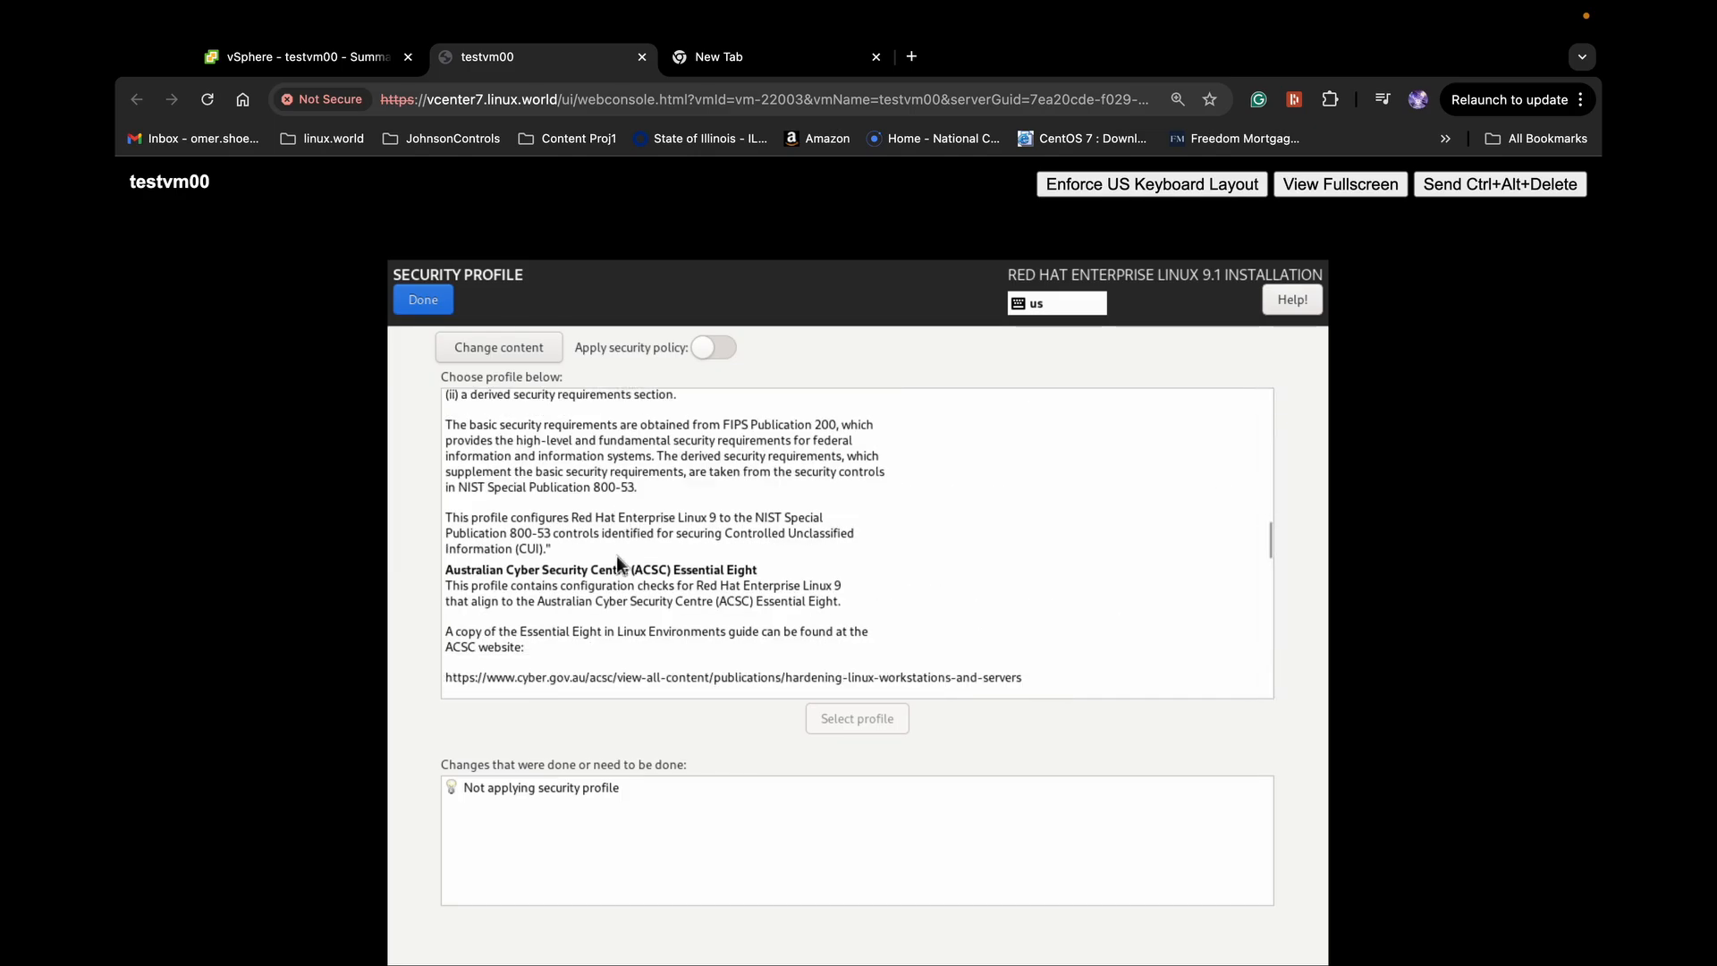
left_click(418, 303)
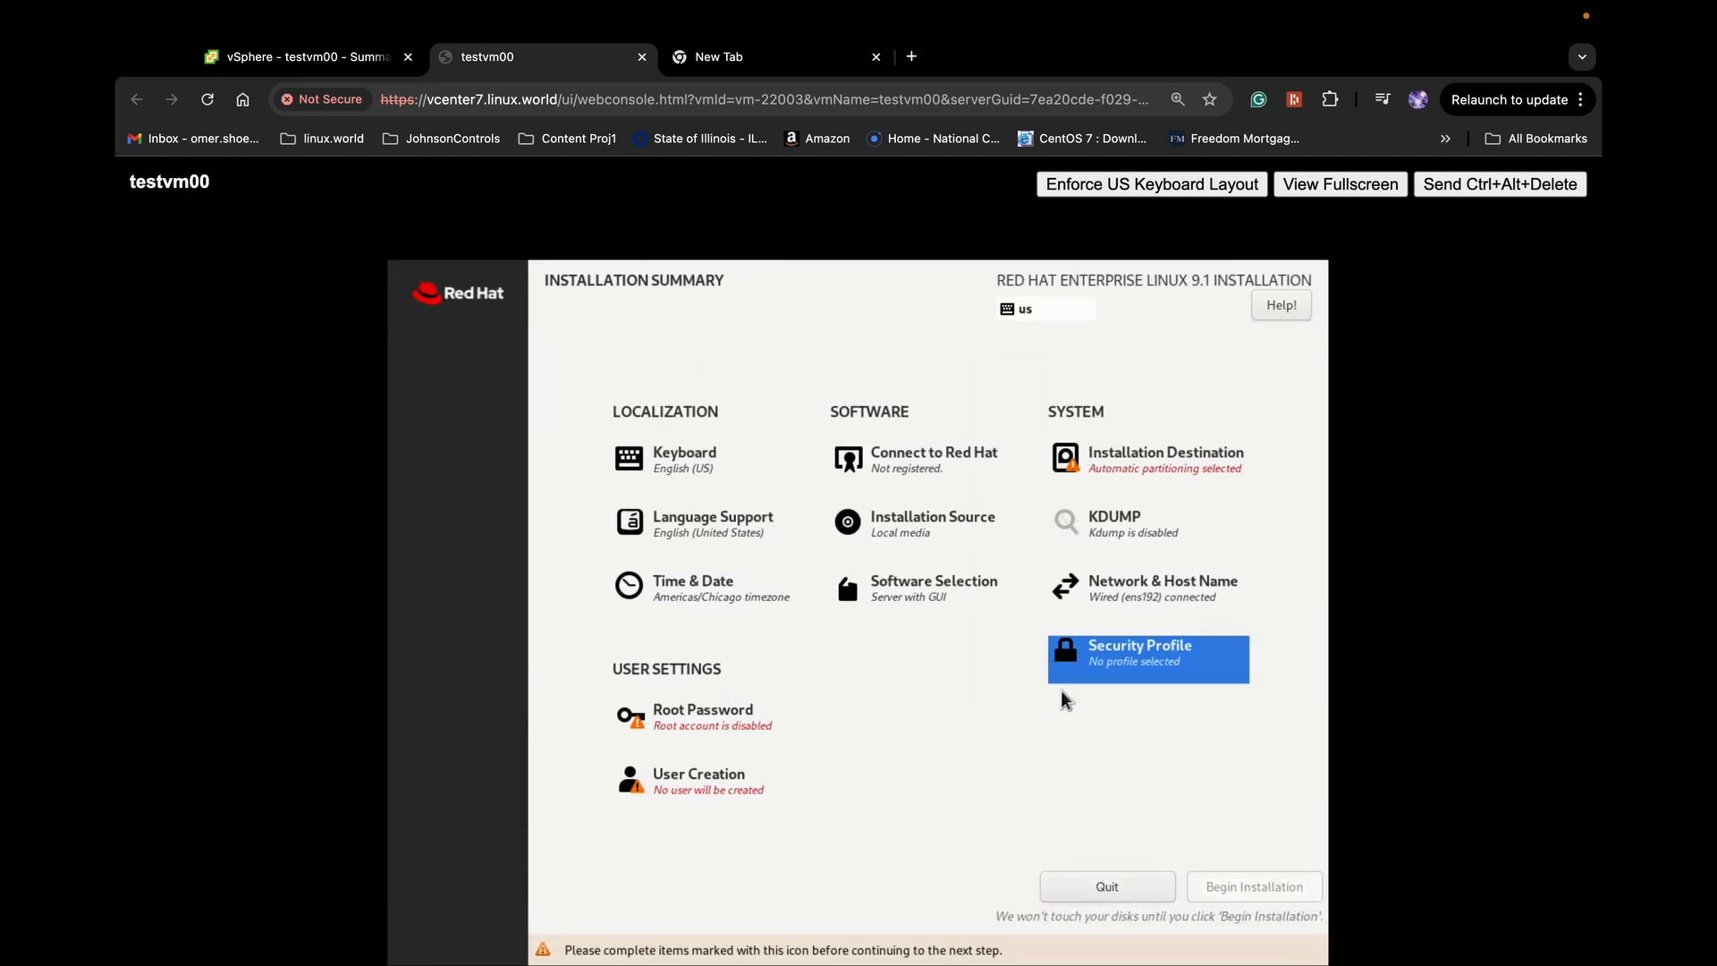
Keep the 16 GiB VMware Virtual disk selected with automatic partitioning and accept it
left_click(1147, 463)
left_click(467, 492)
left_click(578, 497)
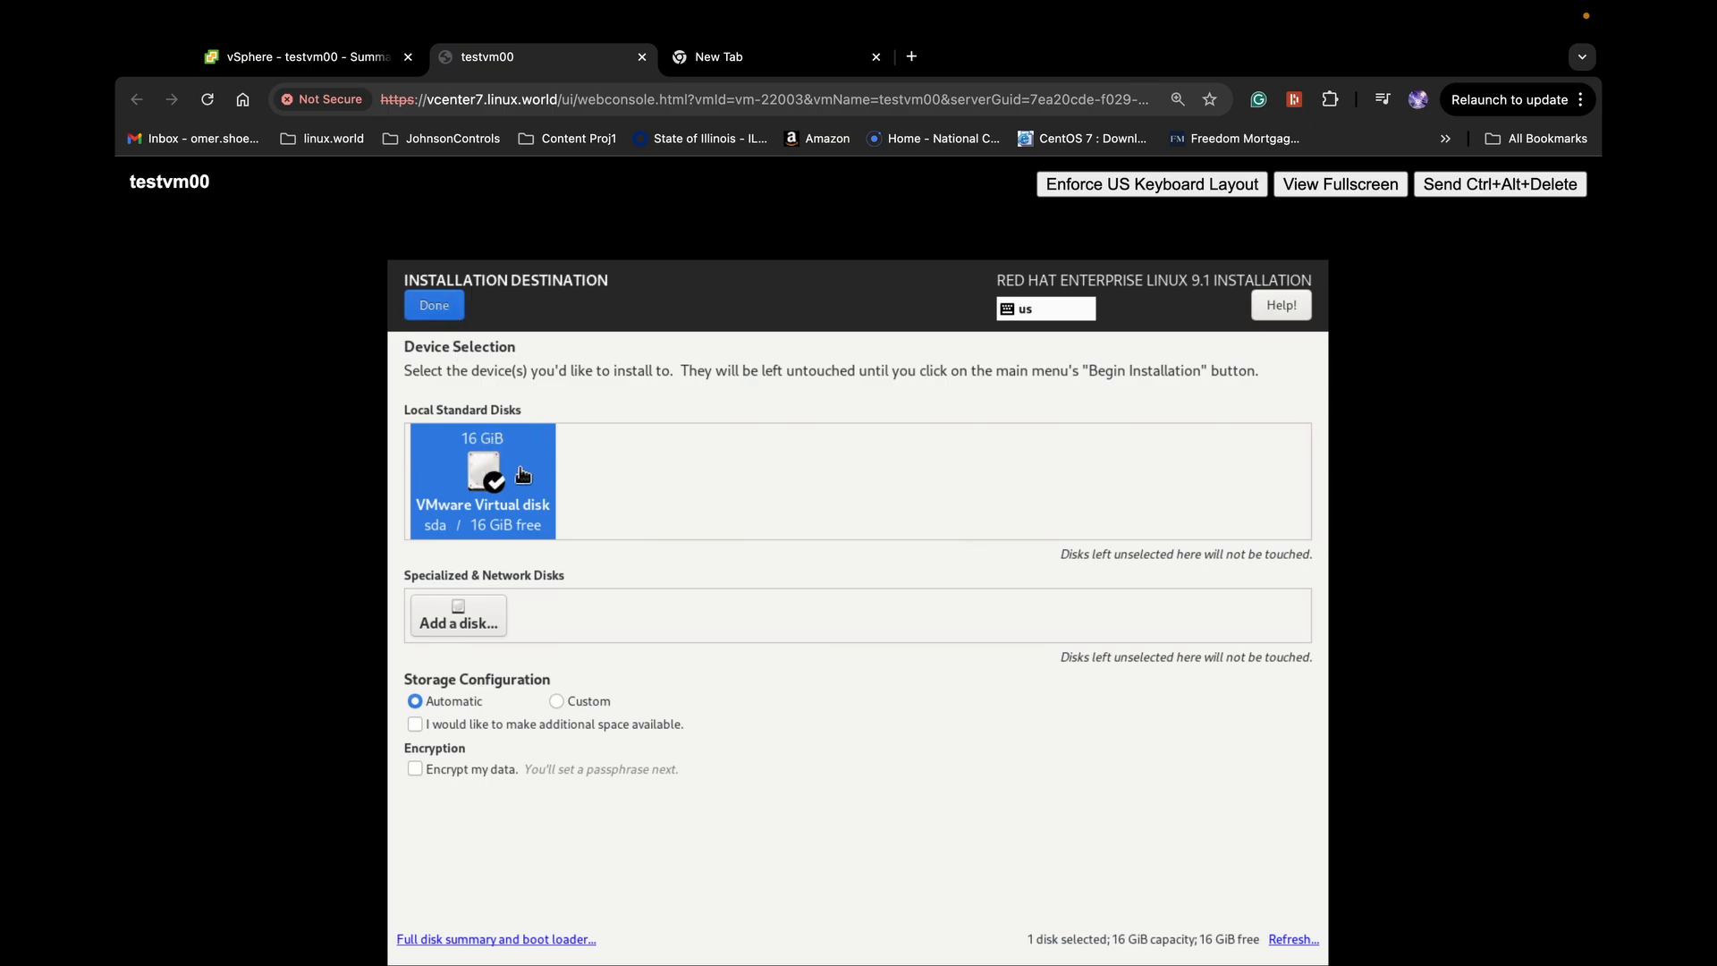
left_click(435, 306)
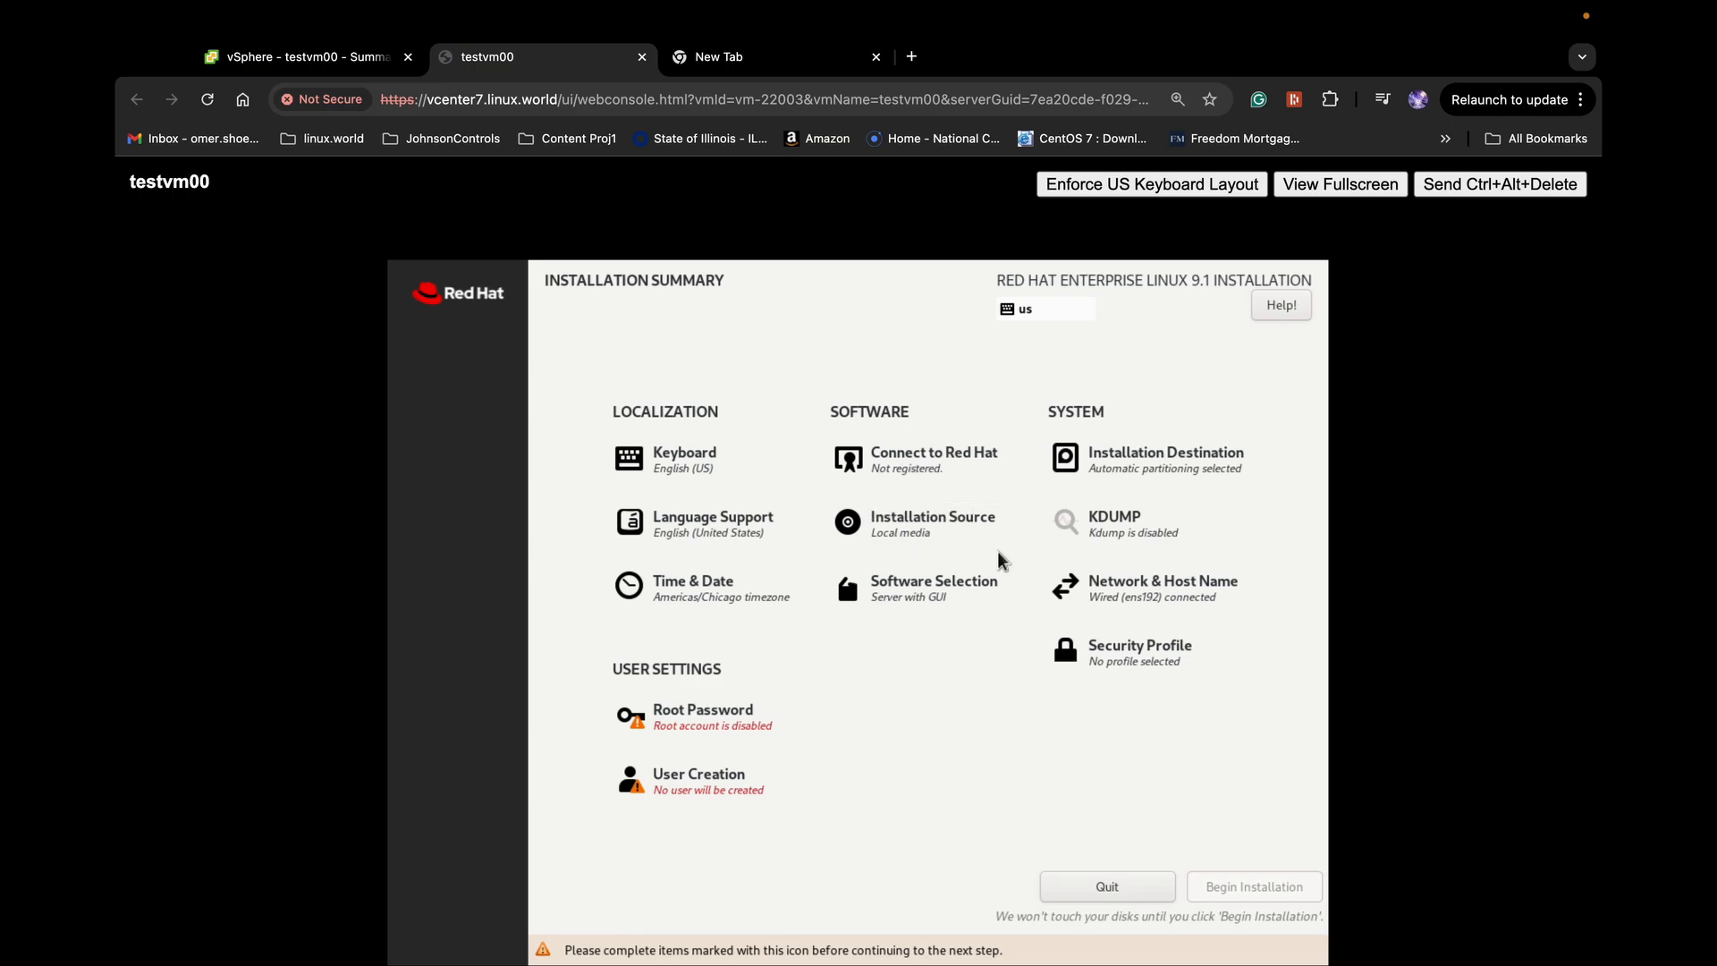
Open Software Selection, currently showing Server with GUI as the base environment
left_click(923, 606)
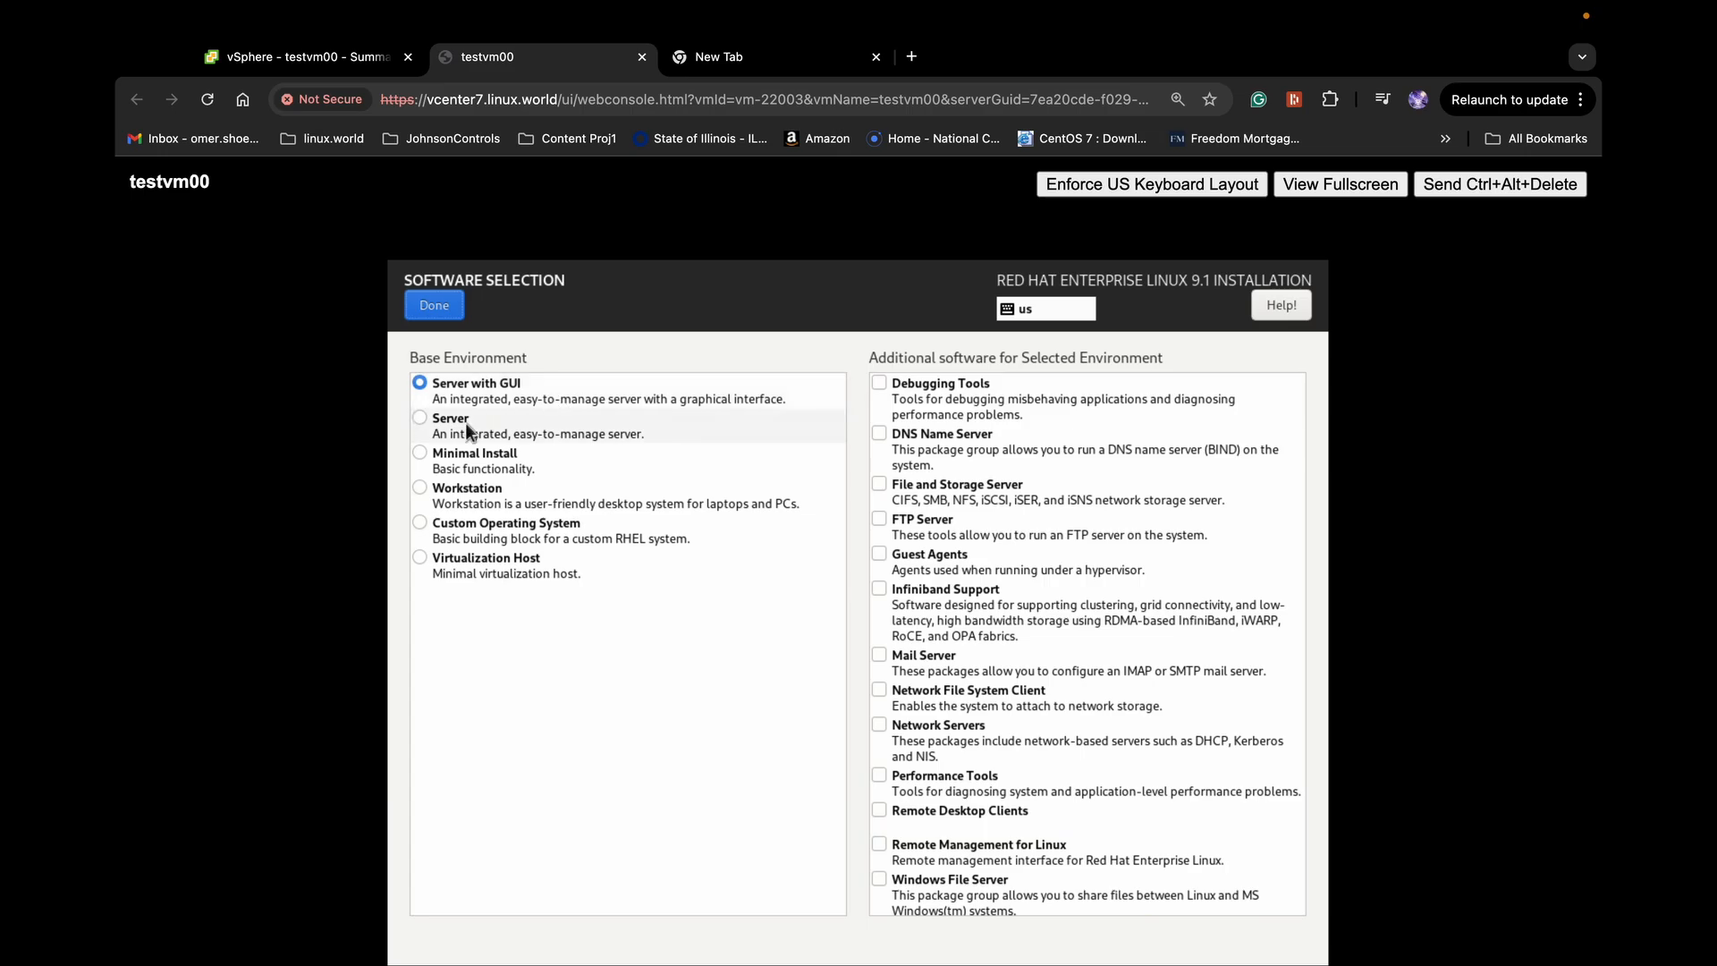
Choose Minimal Install as the base environment with no add-on package groups
left_click(421, 415)
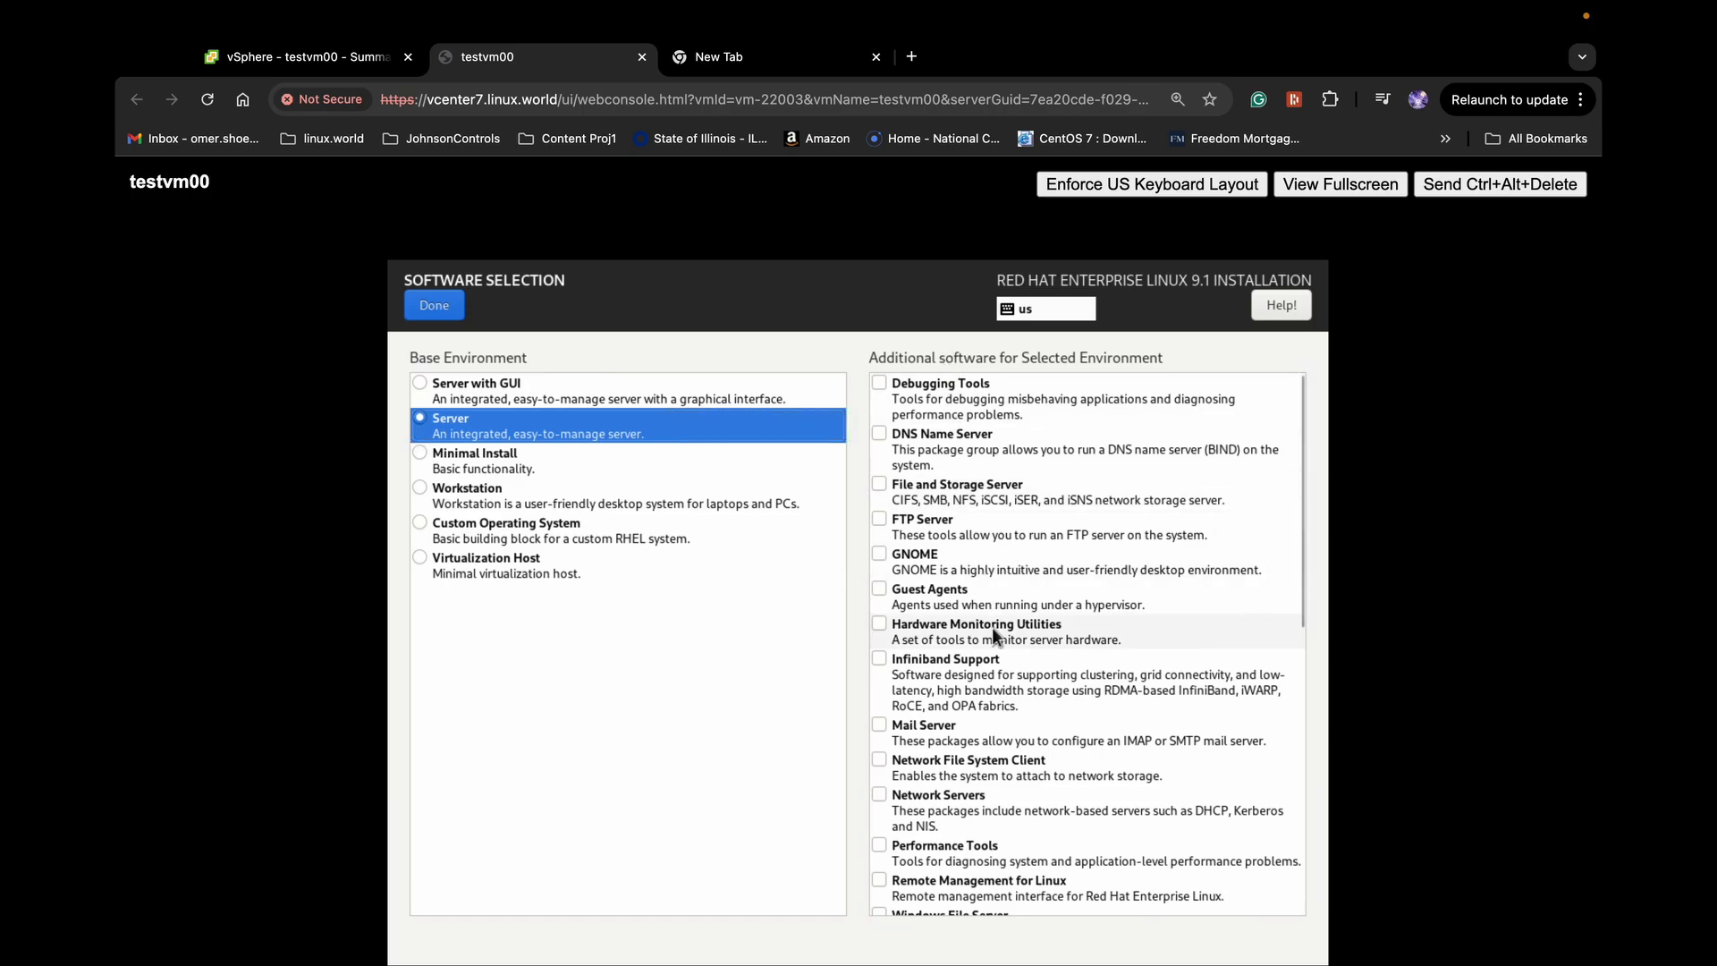
scroll(991, 626, "down", 5)
scroll(992, 626, "down", 1)
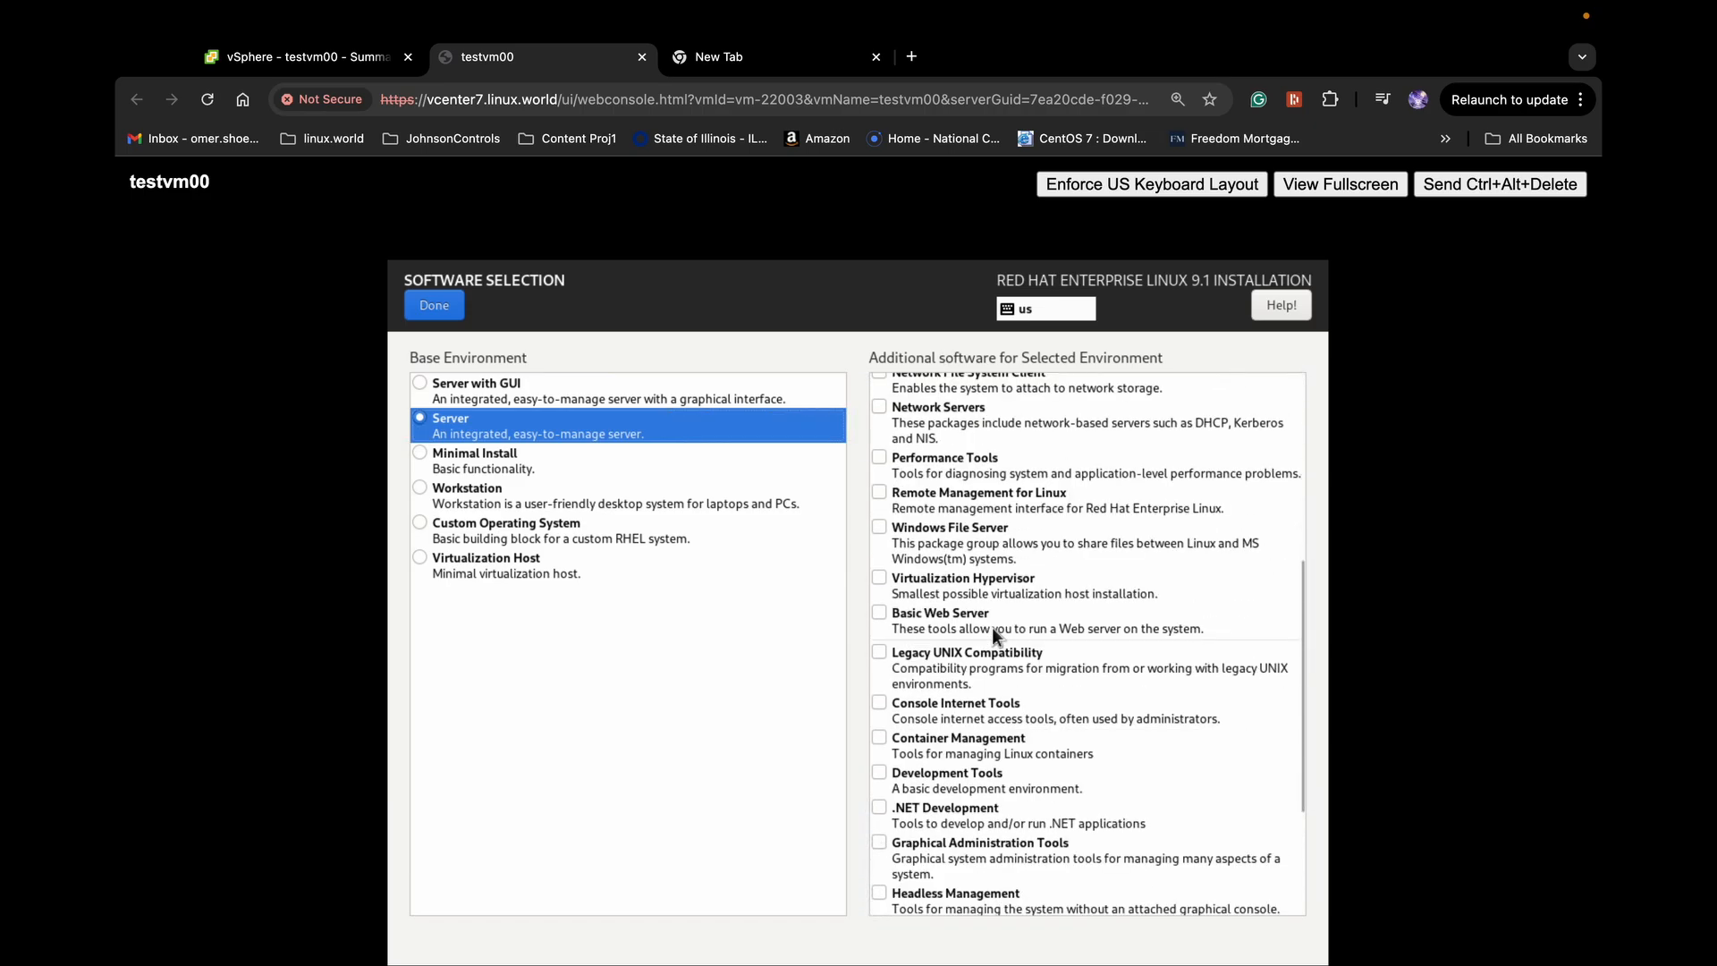
scroll(993, 629, "up", 3)
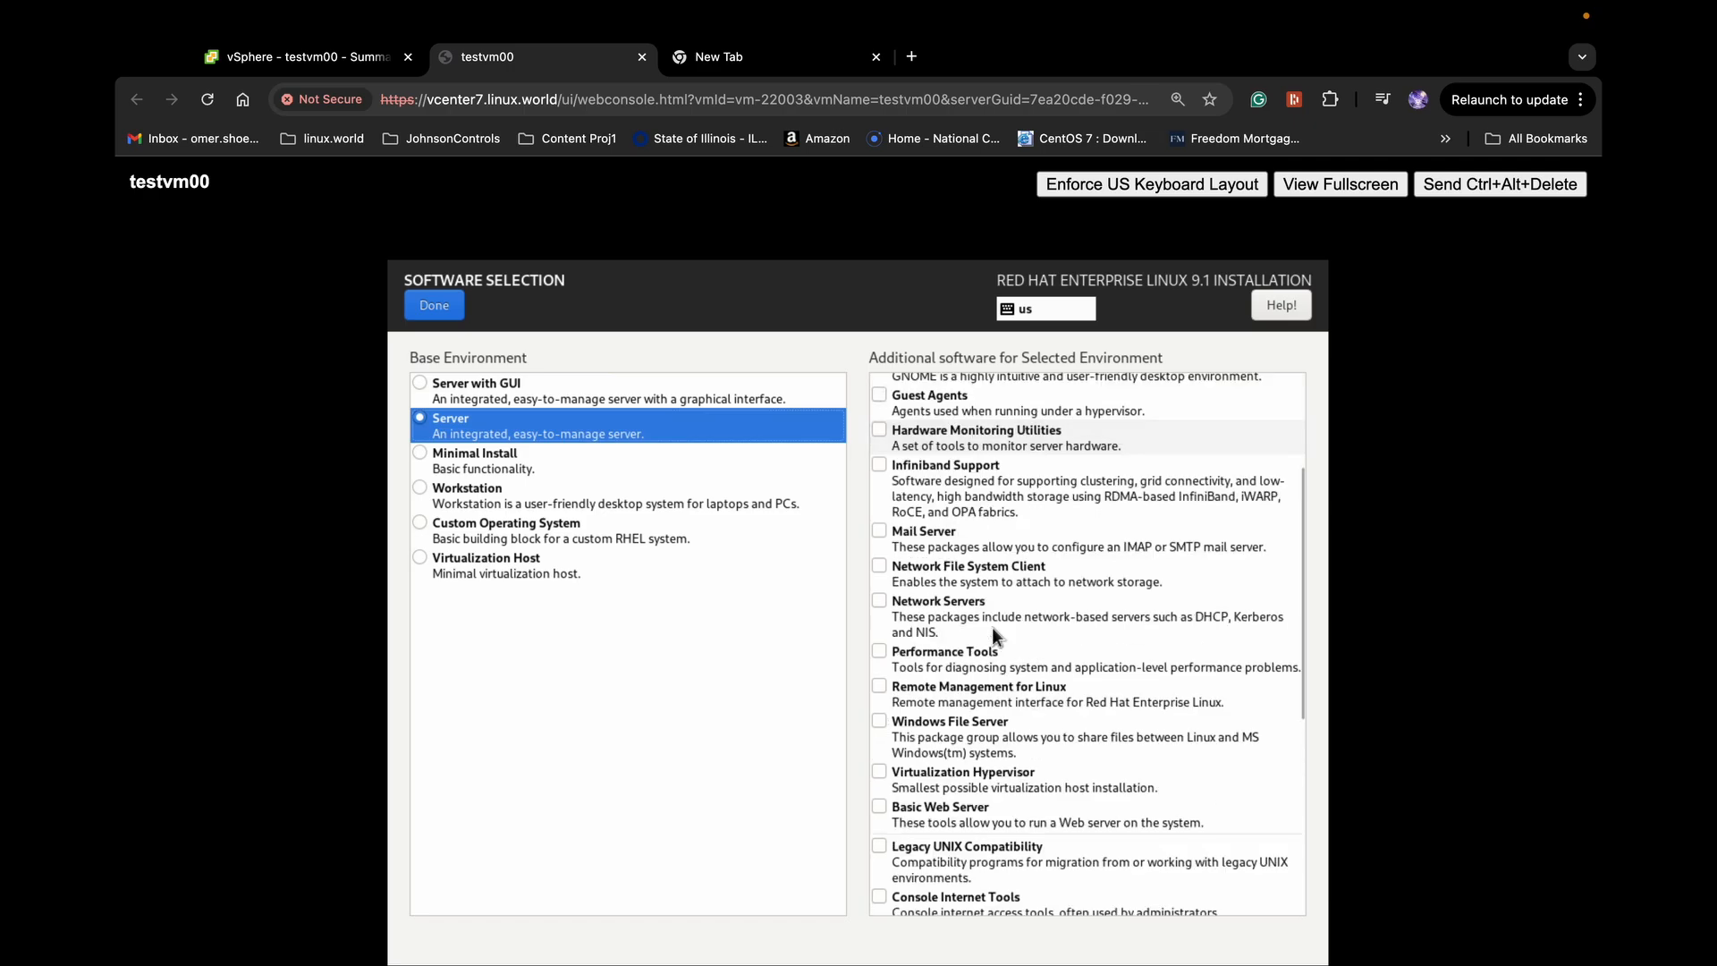
left_click(878, 531)
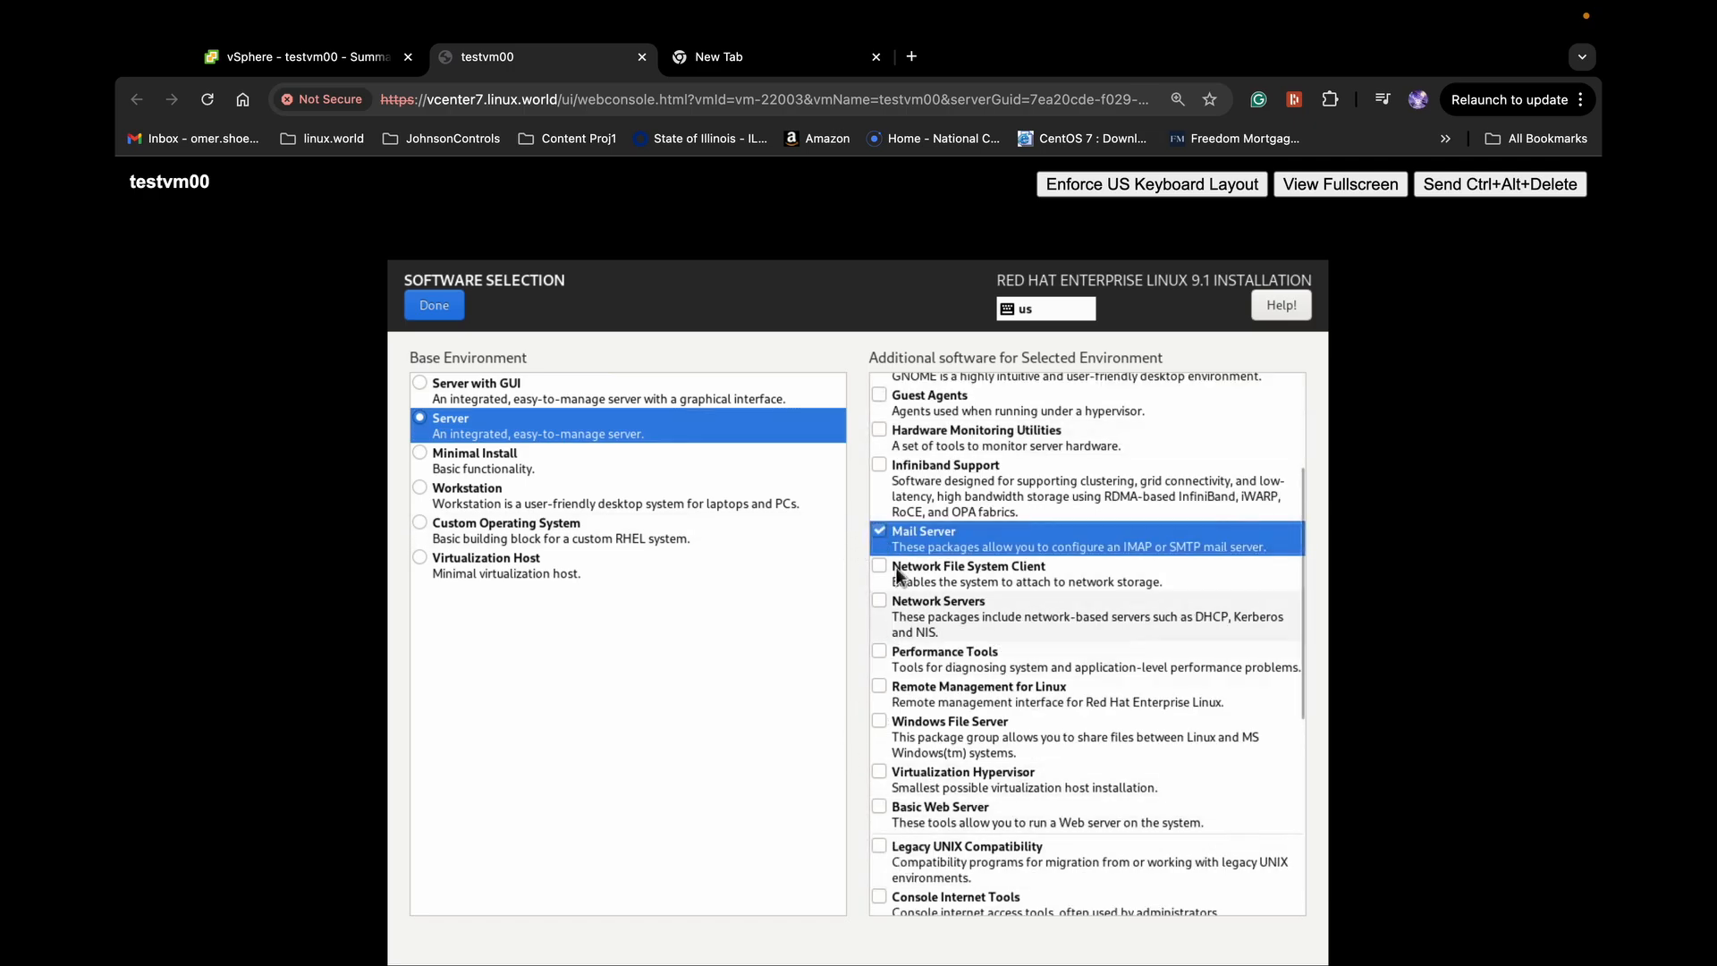
left_click(882, 538)
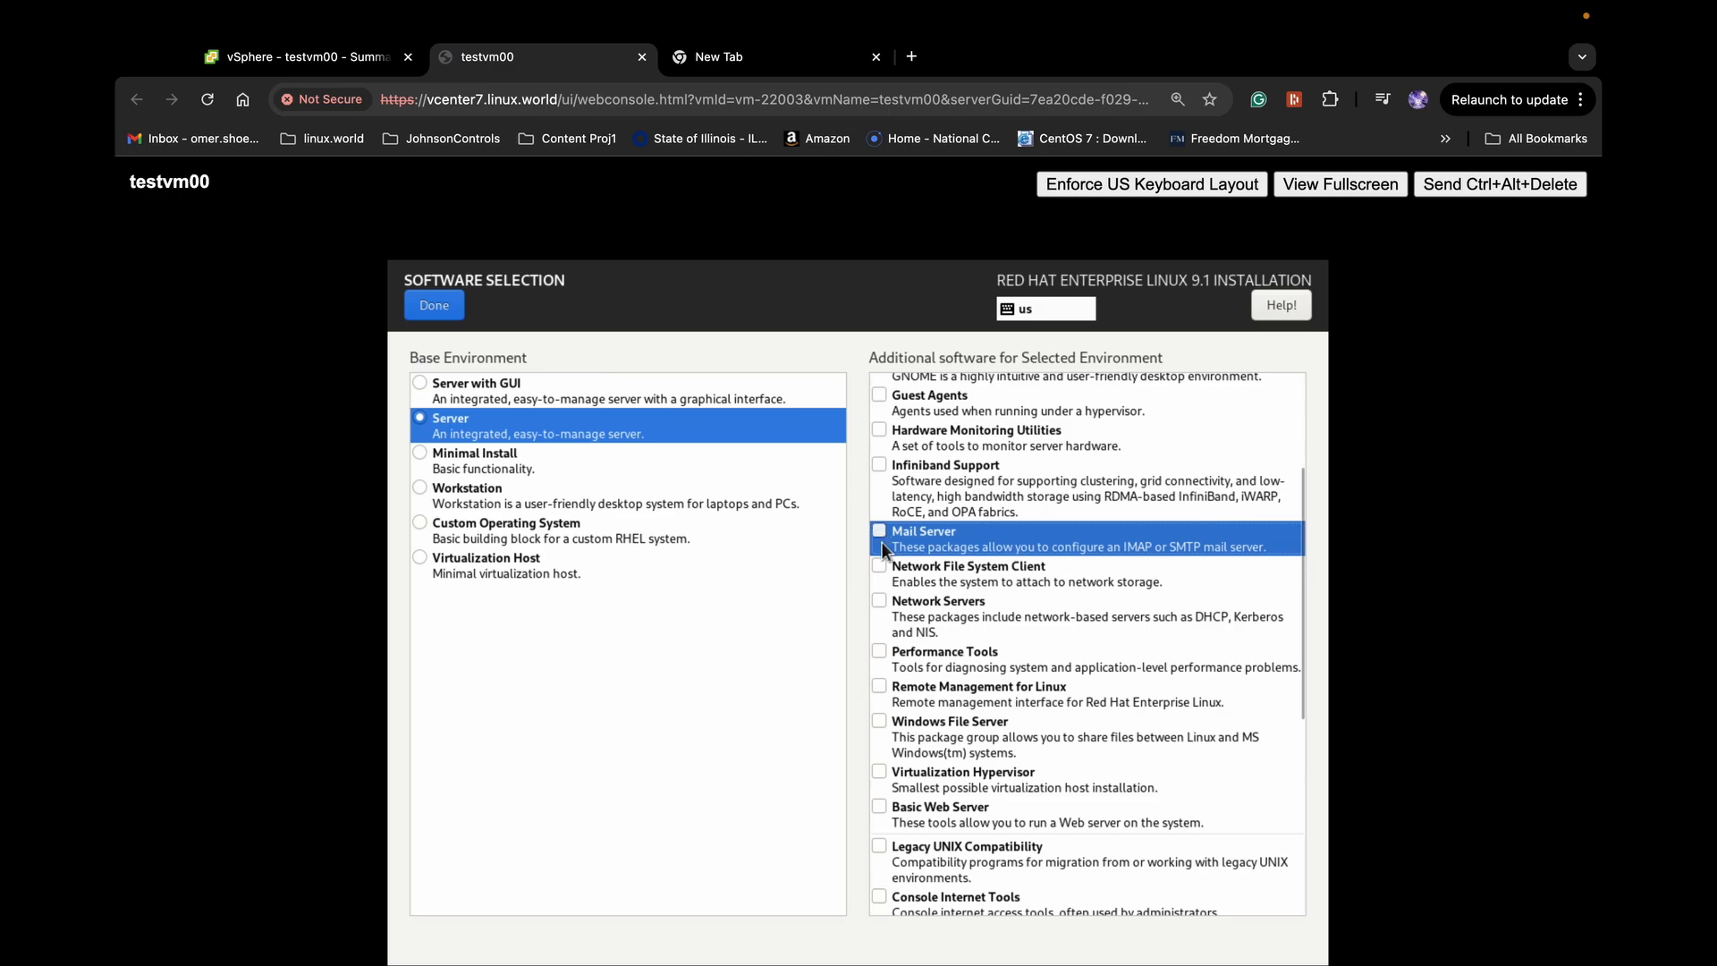
left_click(465, 463)
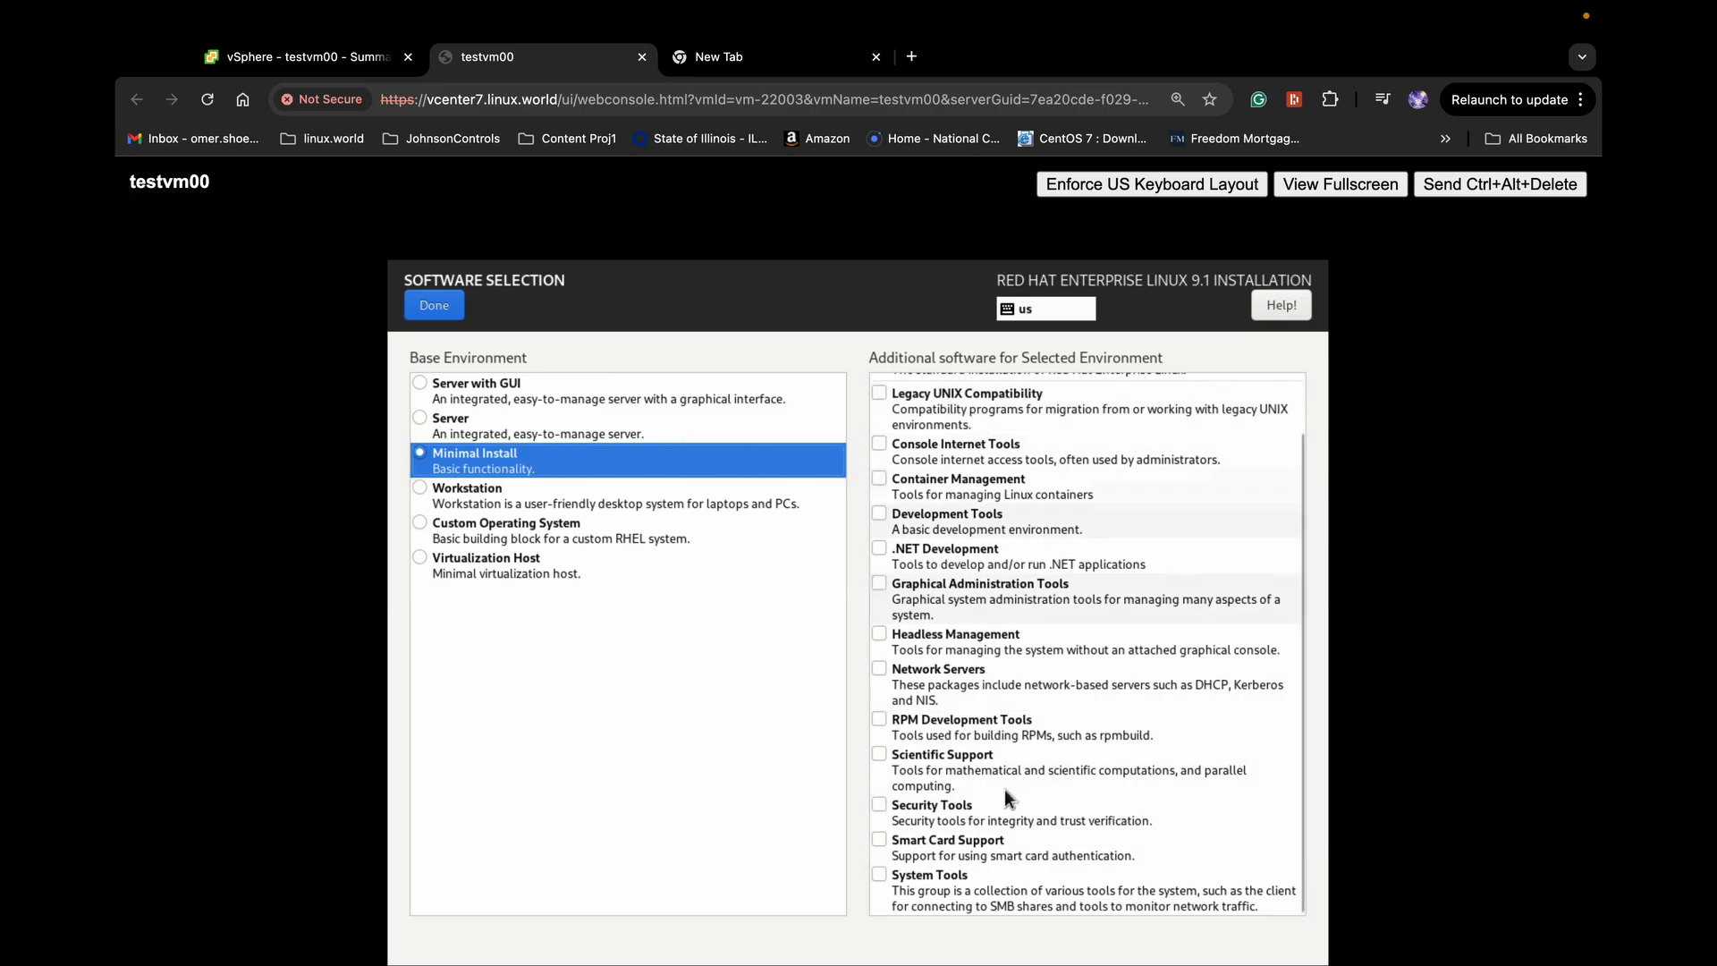
scroll(1007, 793, "up", 1)
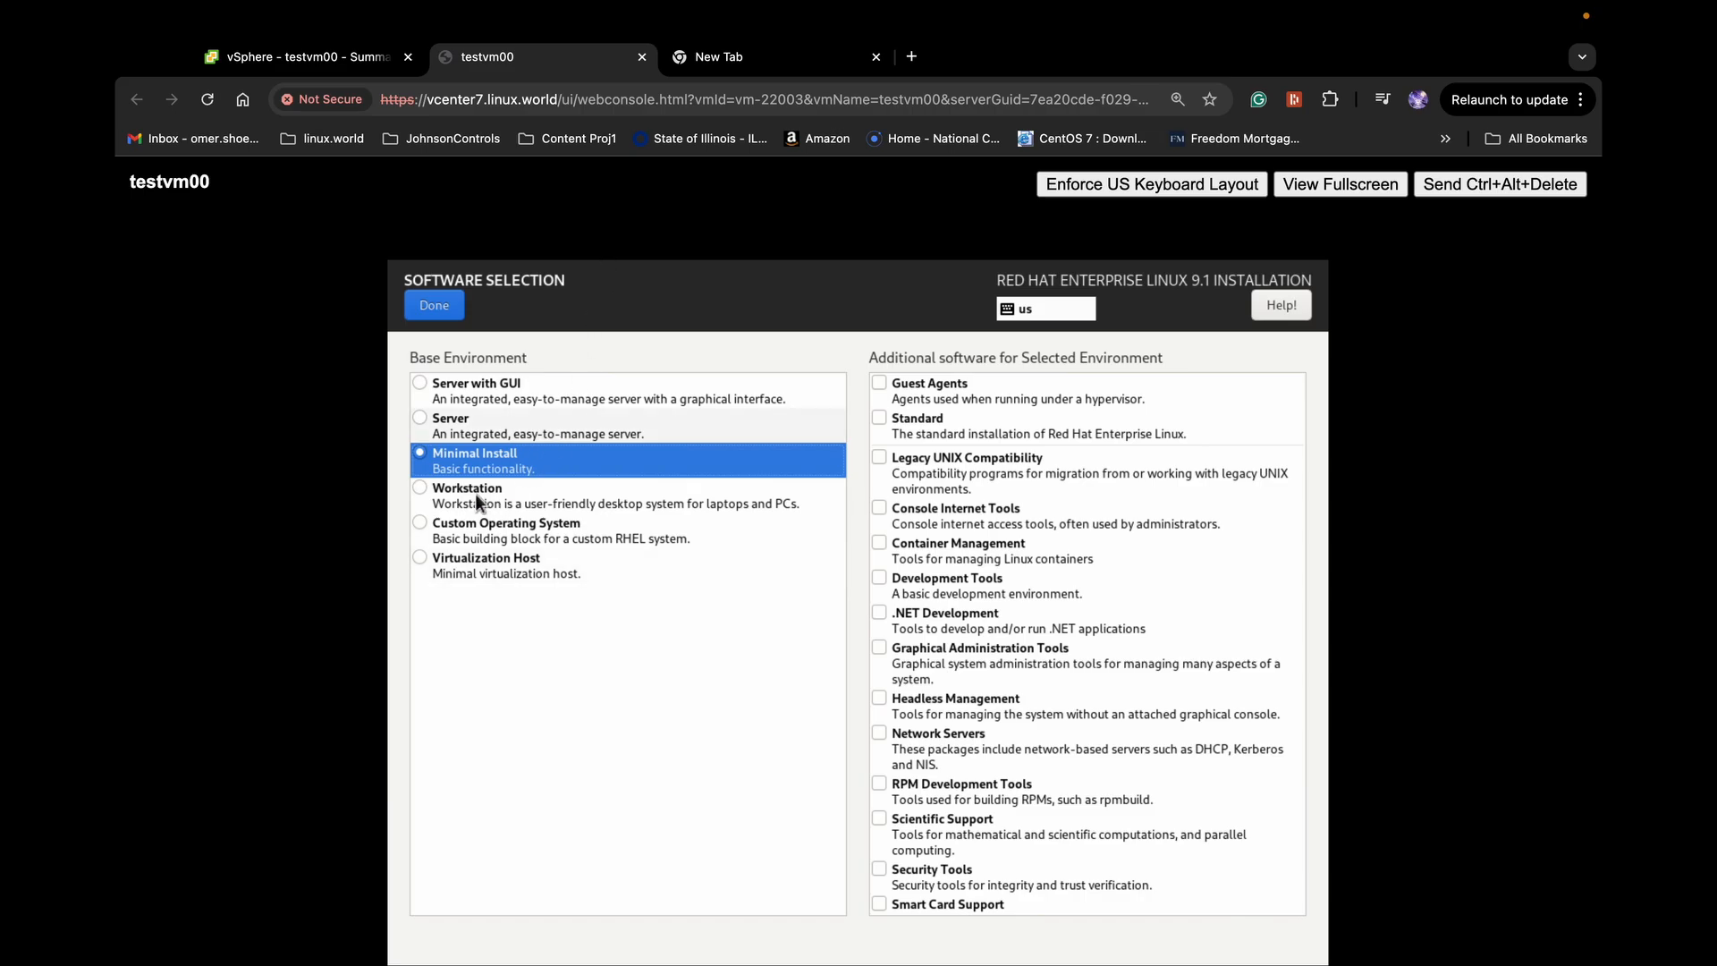
left_click(433, 305)
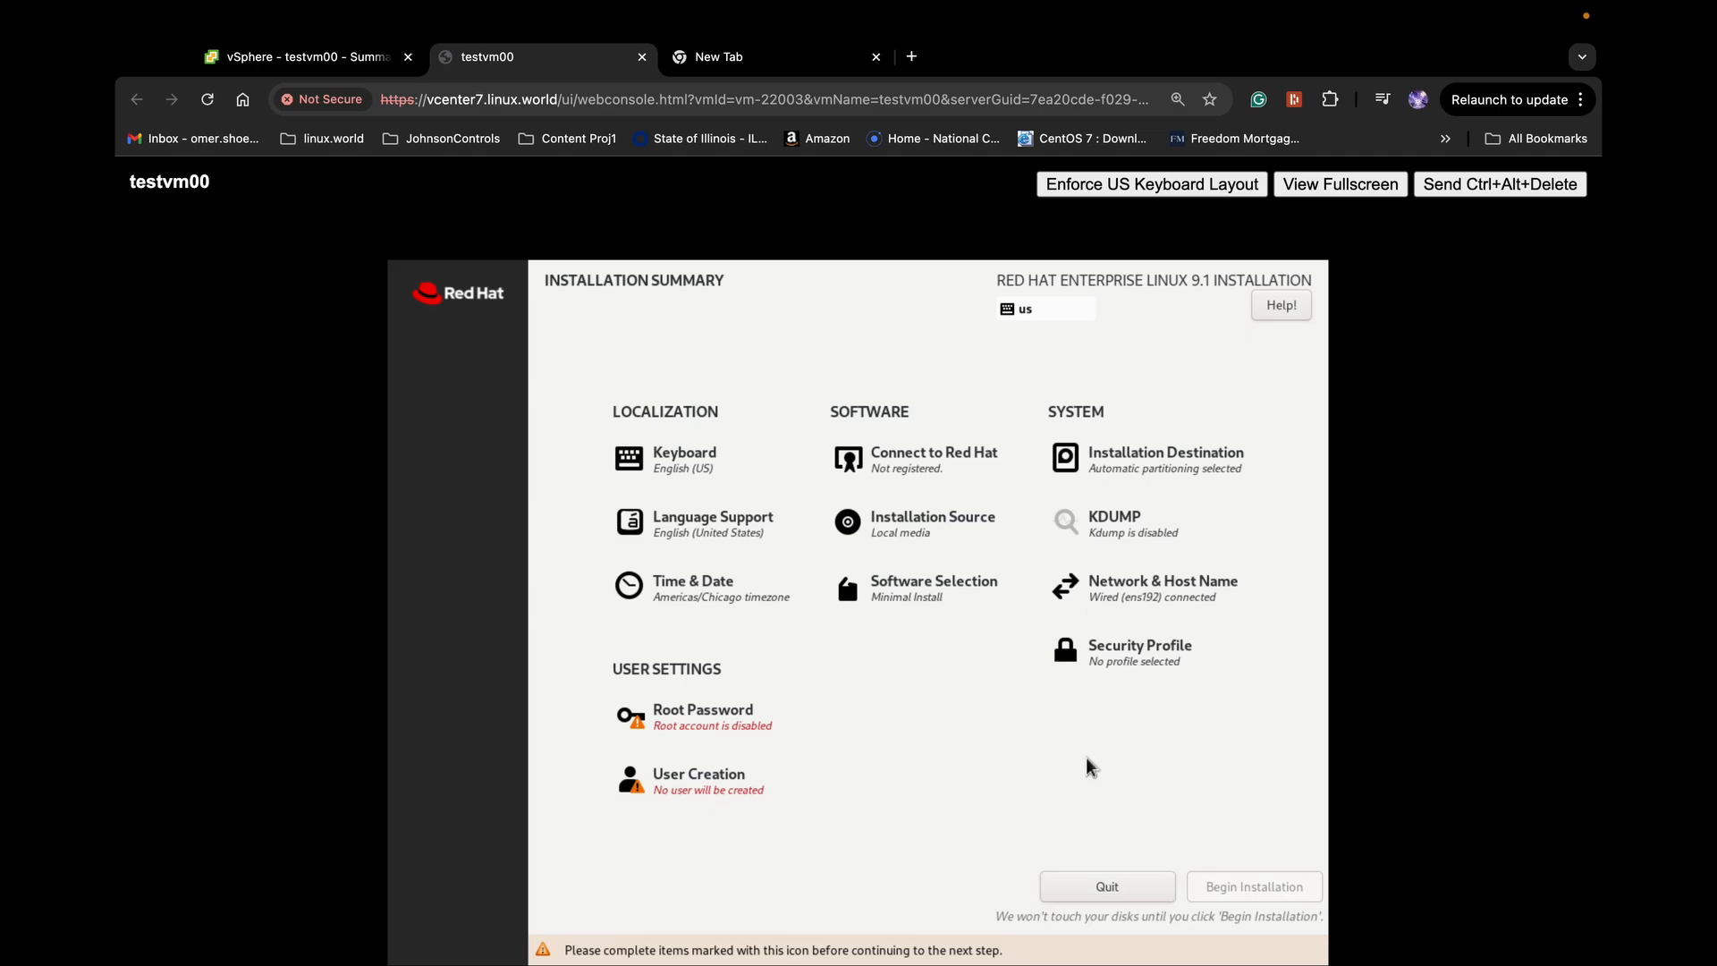
Enter and confirm the root password and allow root SSH login with password
left_click(707, 725)
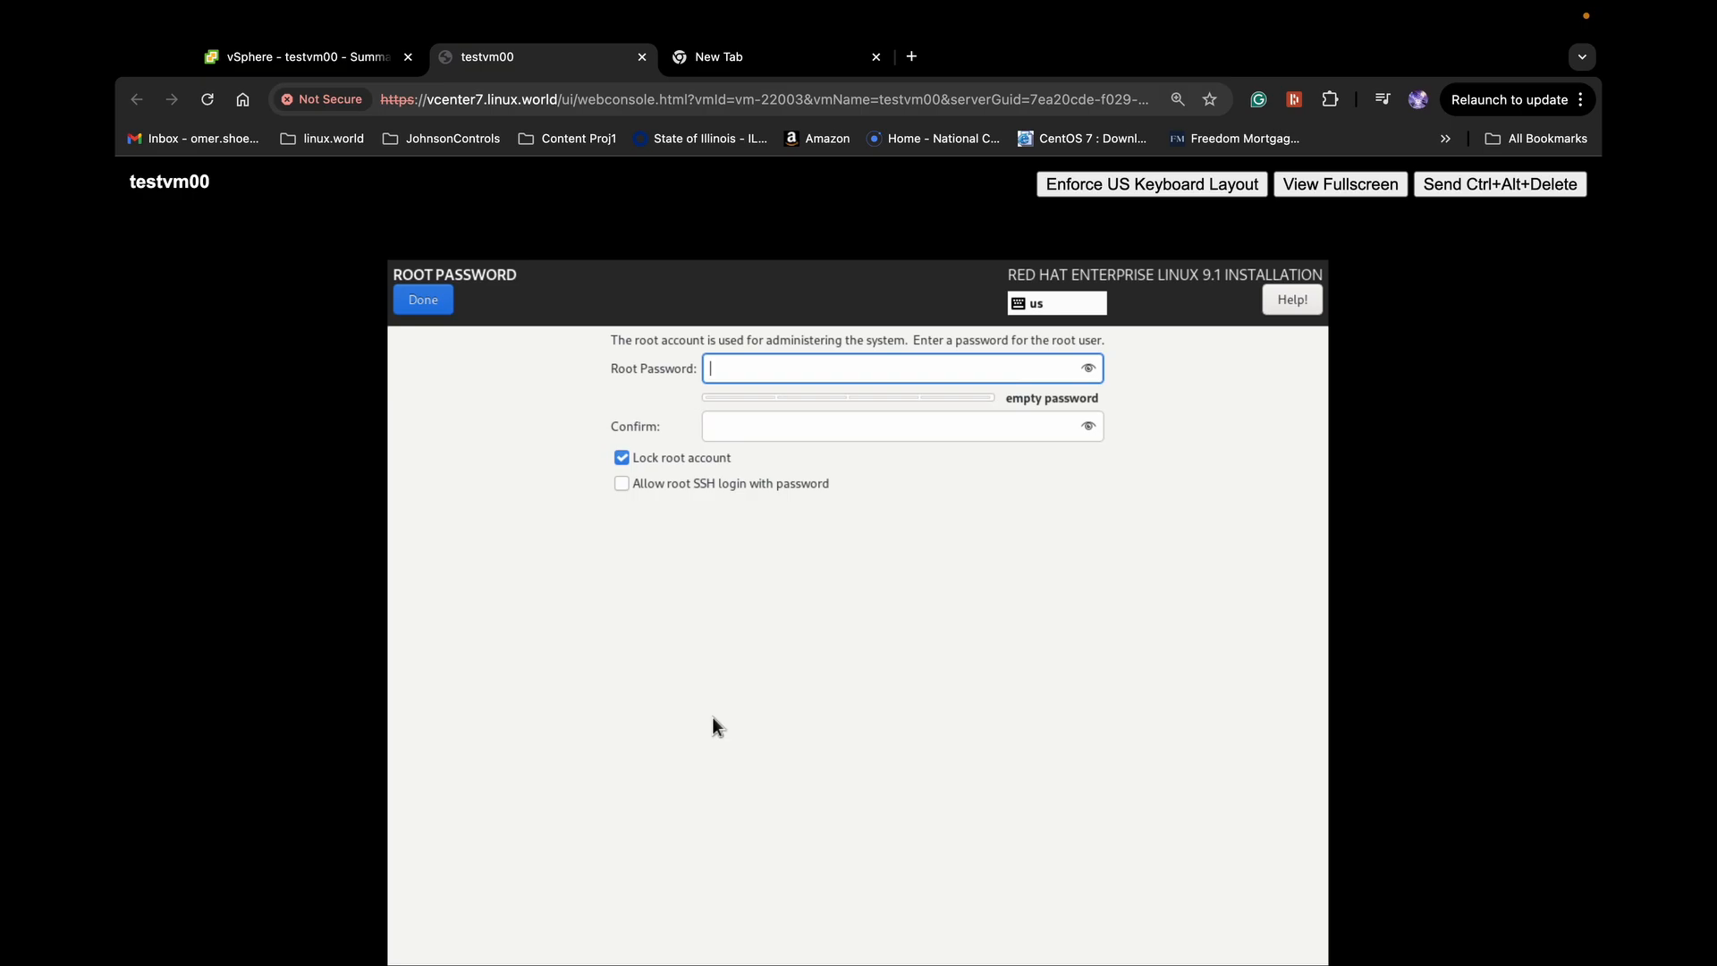
type("•••••••••")
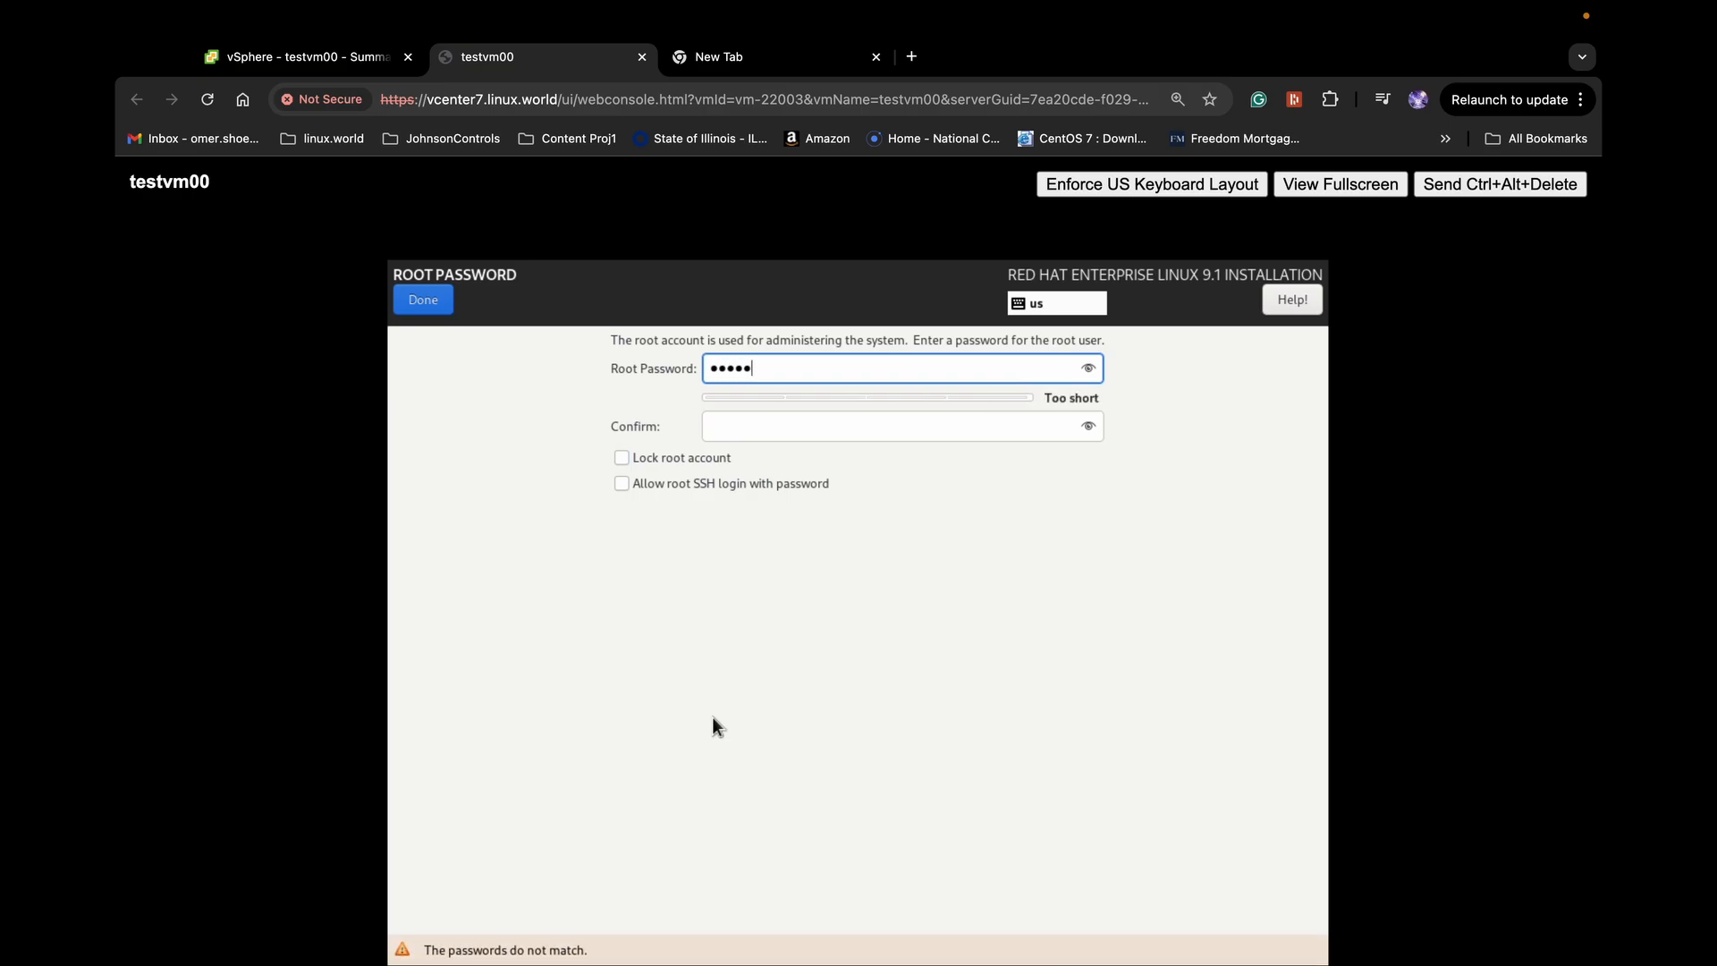
key("Tab")
type("•••••••••")
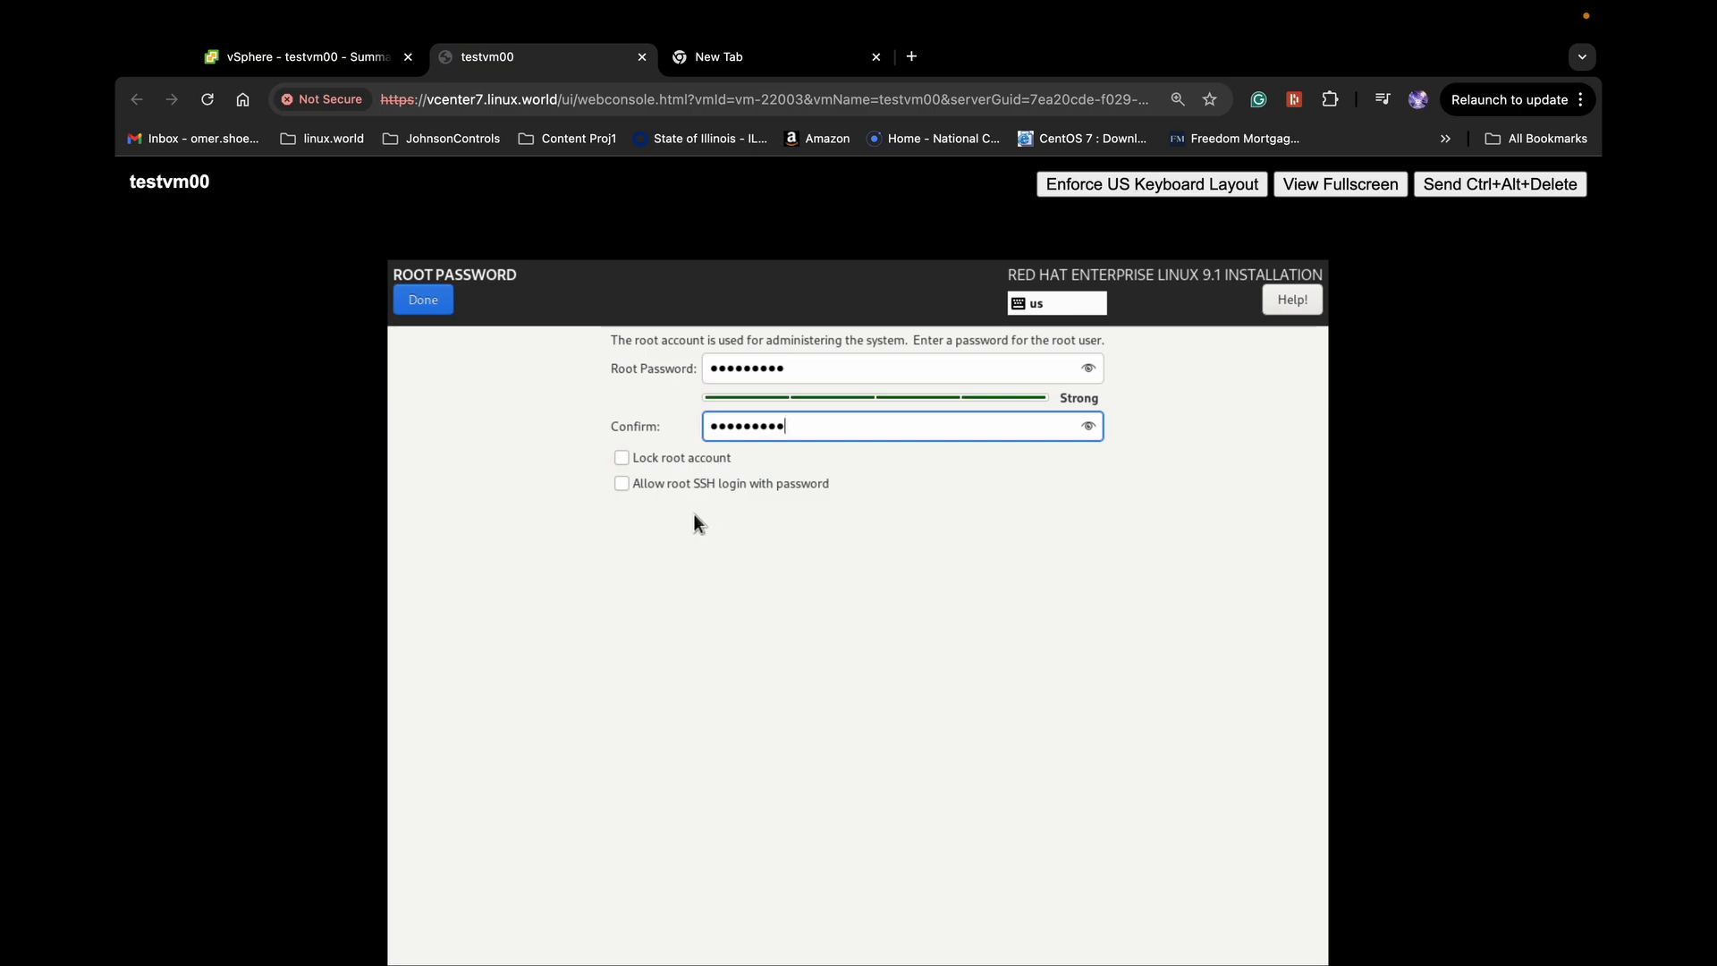
left_click(624, 484)
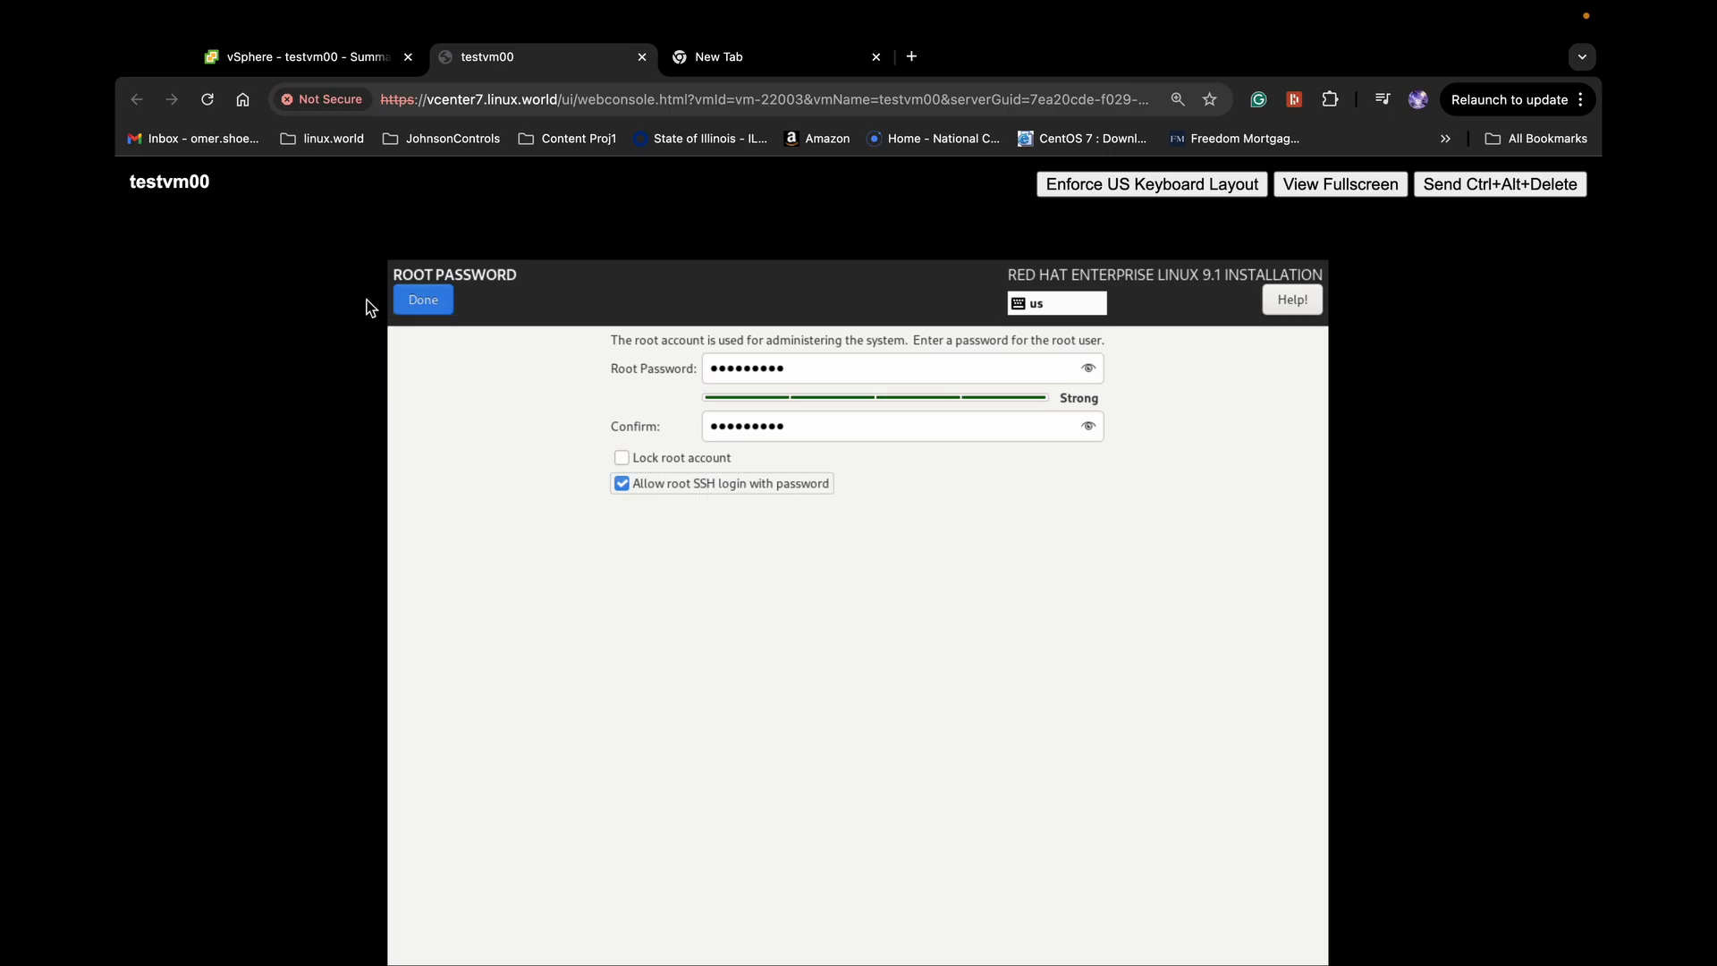
left_click(424, 300)
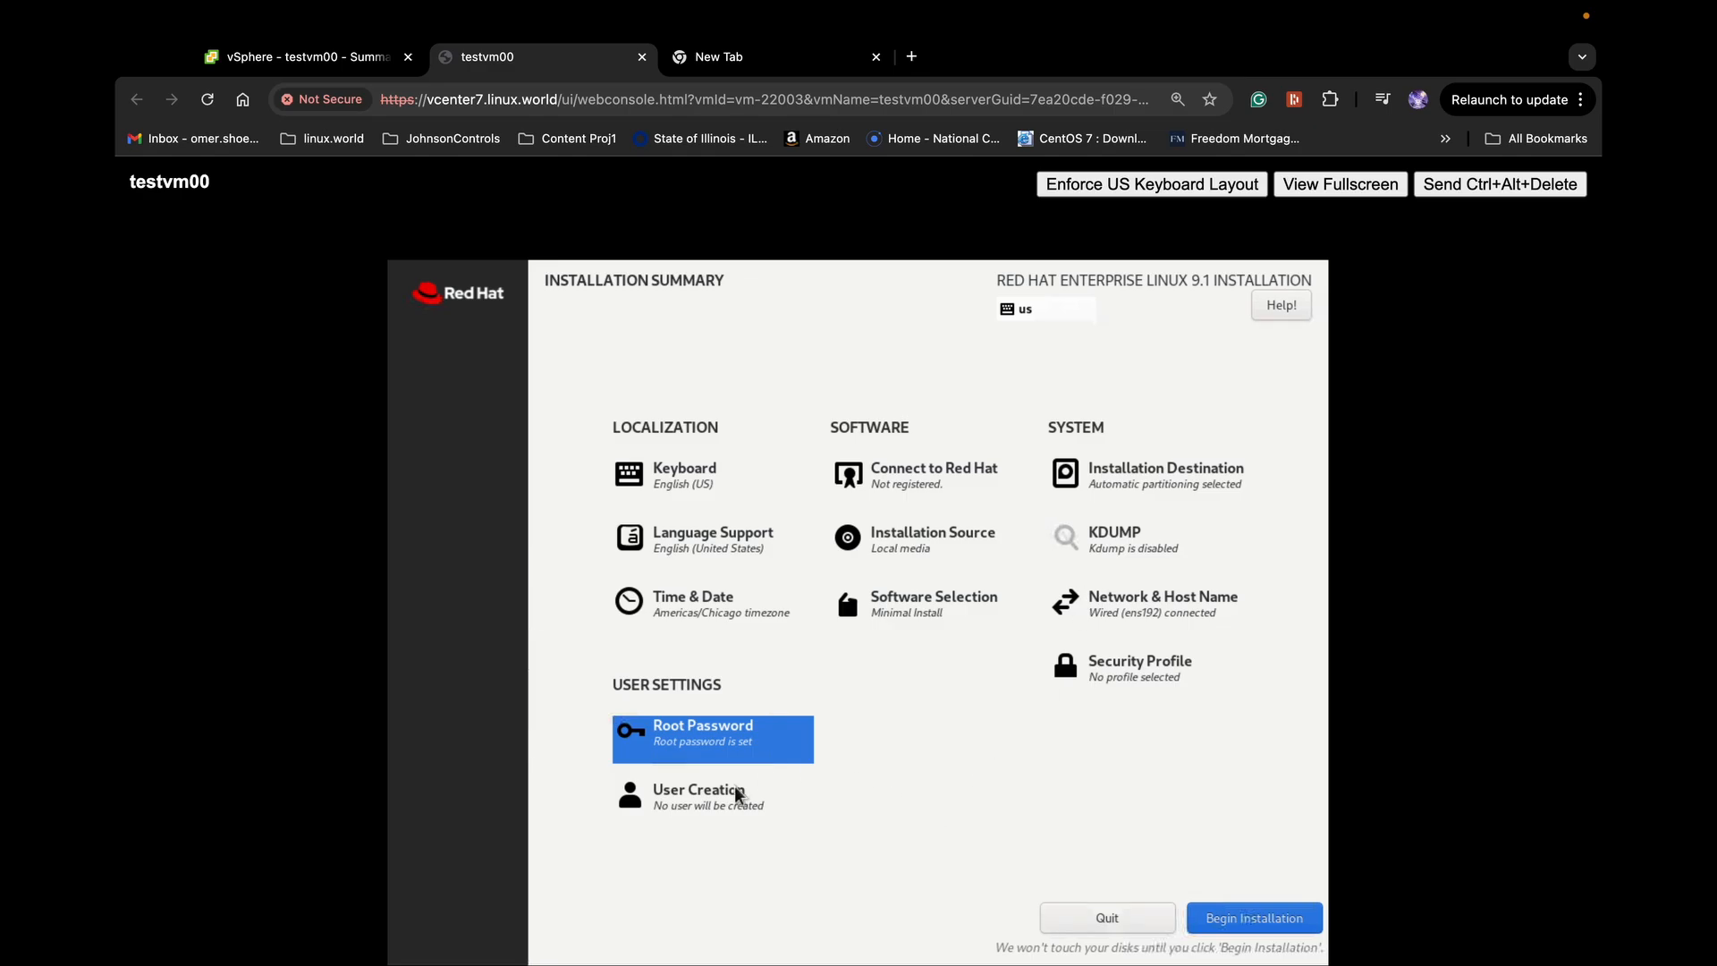
Create administrator user 'tom' with an entered and confirmed strong password
scroll(737, 799, "down", 5)
left_click(700, 422)
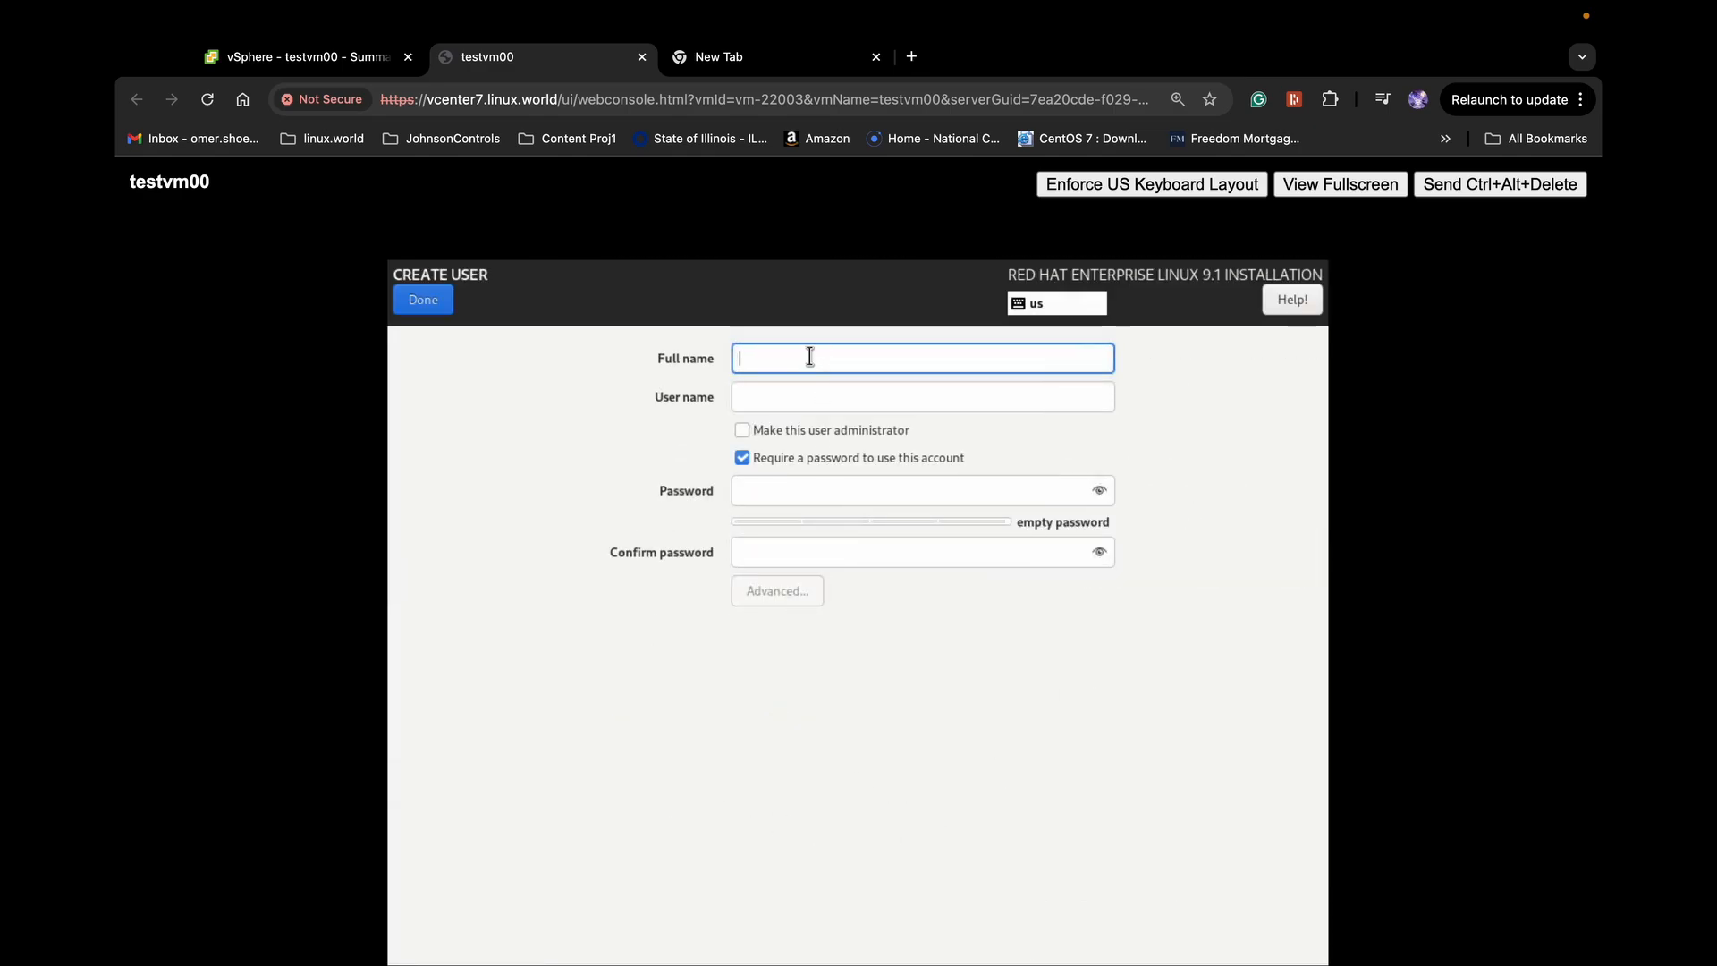
type("tom")
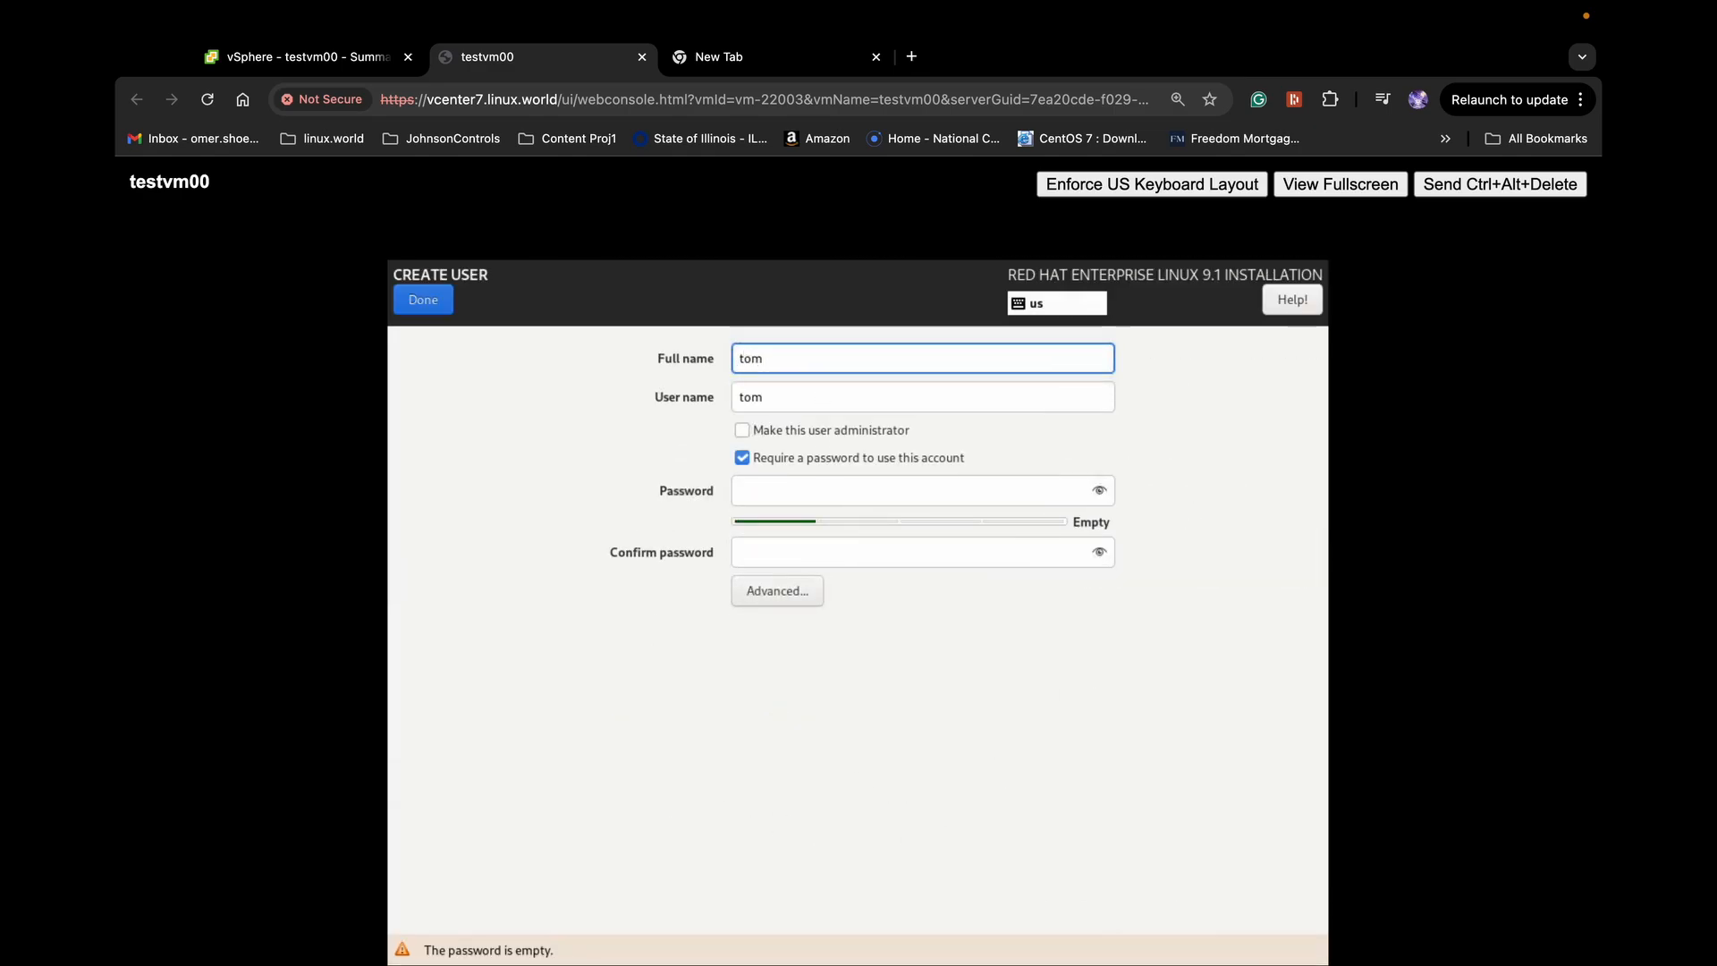
left_click(746, 431)
left_click(786, 490)
type("••••••")
key("BackSpace")
key("BackSpace")
key("BackSpace")
key("BackSpace")
key("BackSpace")
key("BackSpace")
type("•••••••••")
key("Tab")
type("•••••••••")
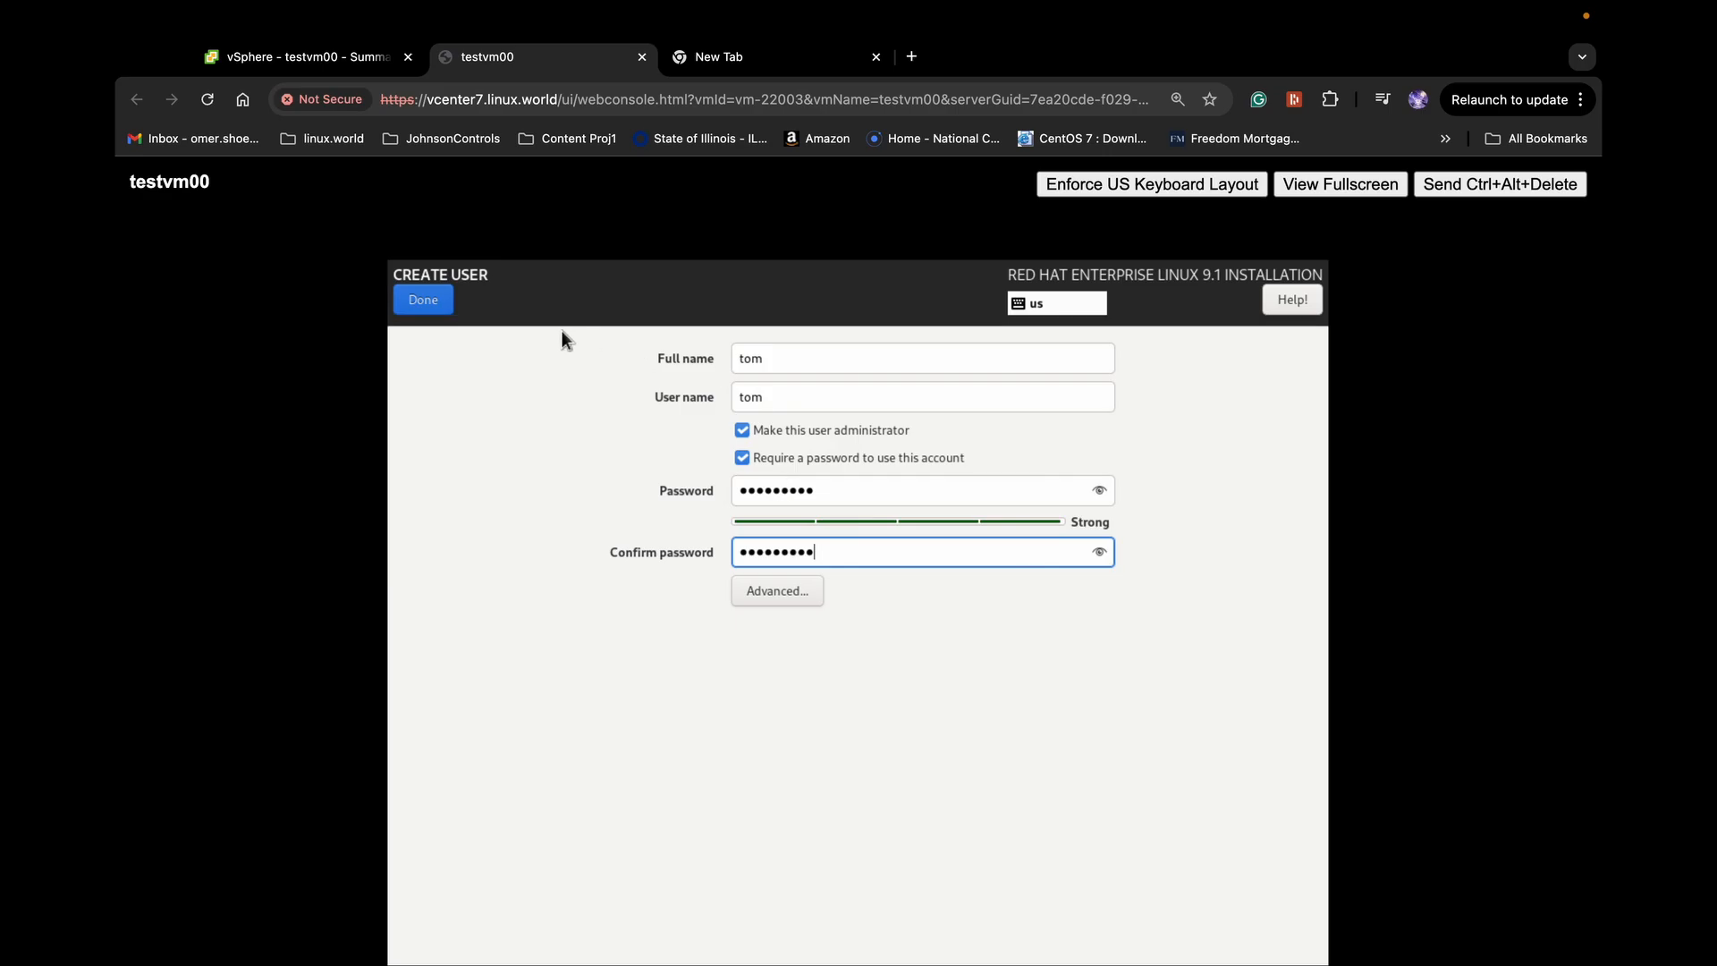
left_click(435, 304)
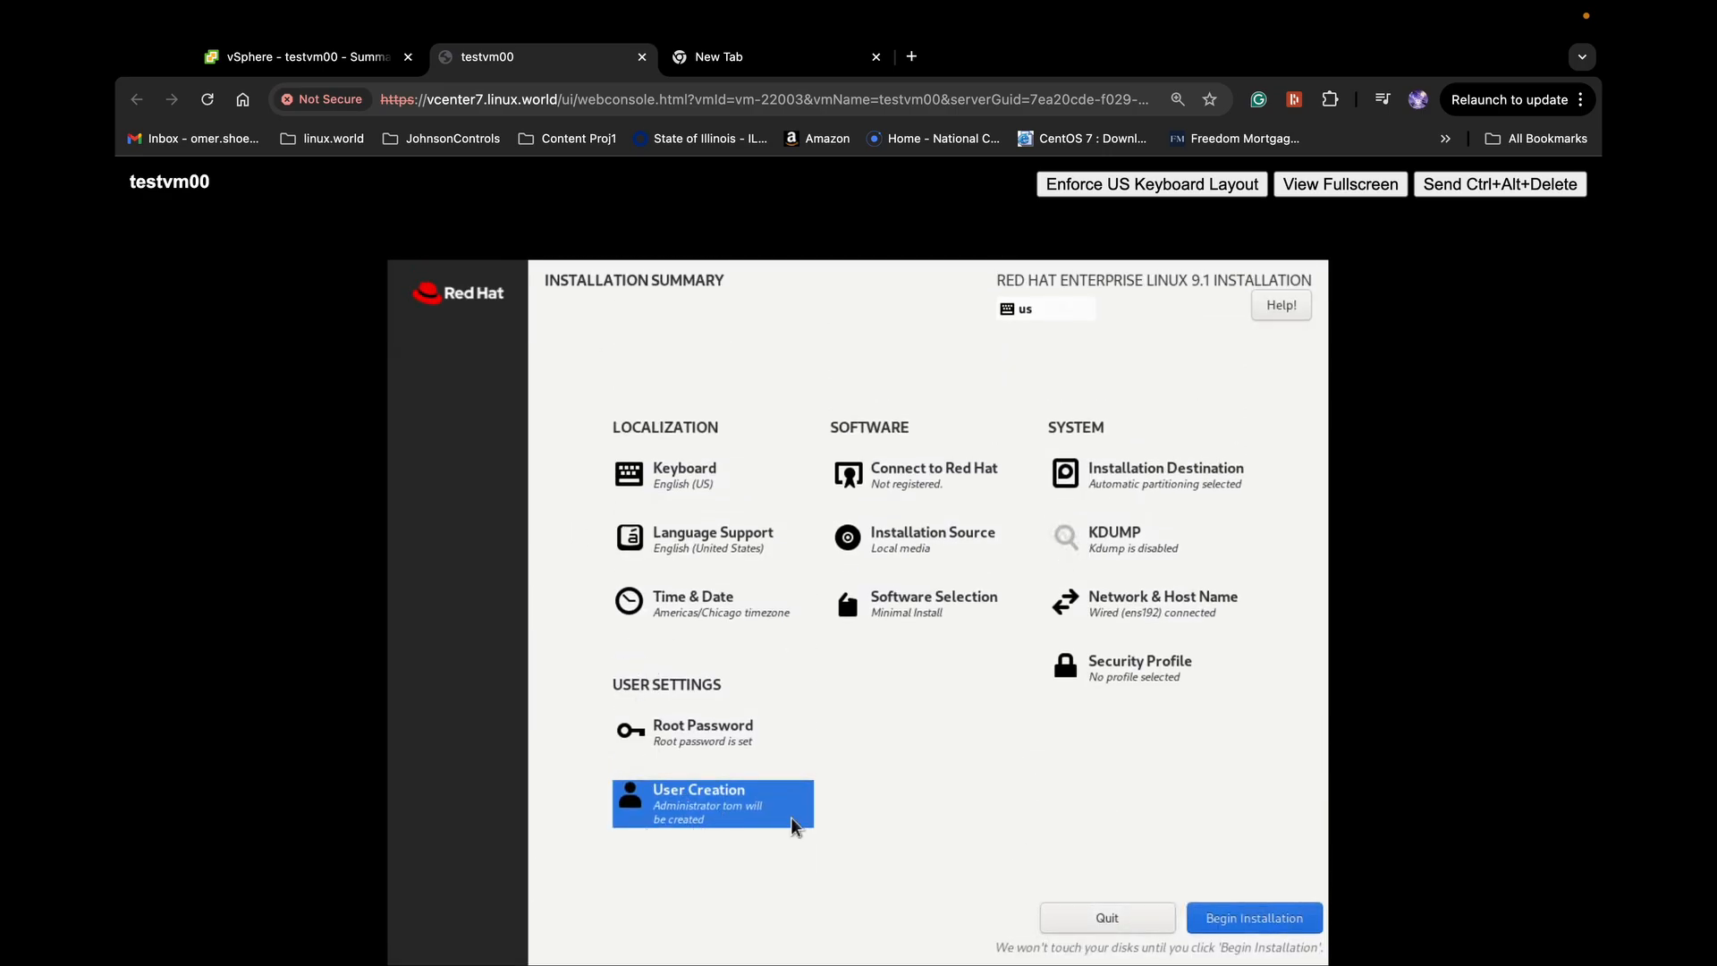
Begin the RHEL 9.1 installation and let it run until it reads Complete!
left_click(1275, 919)
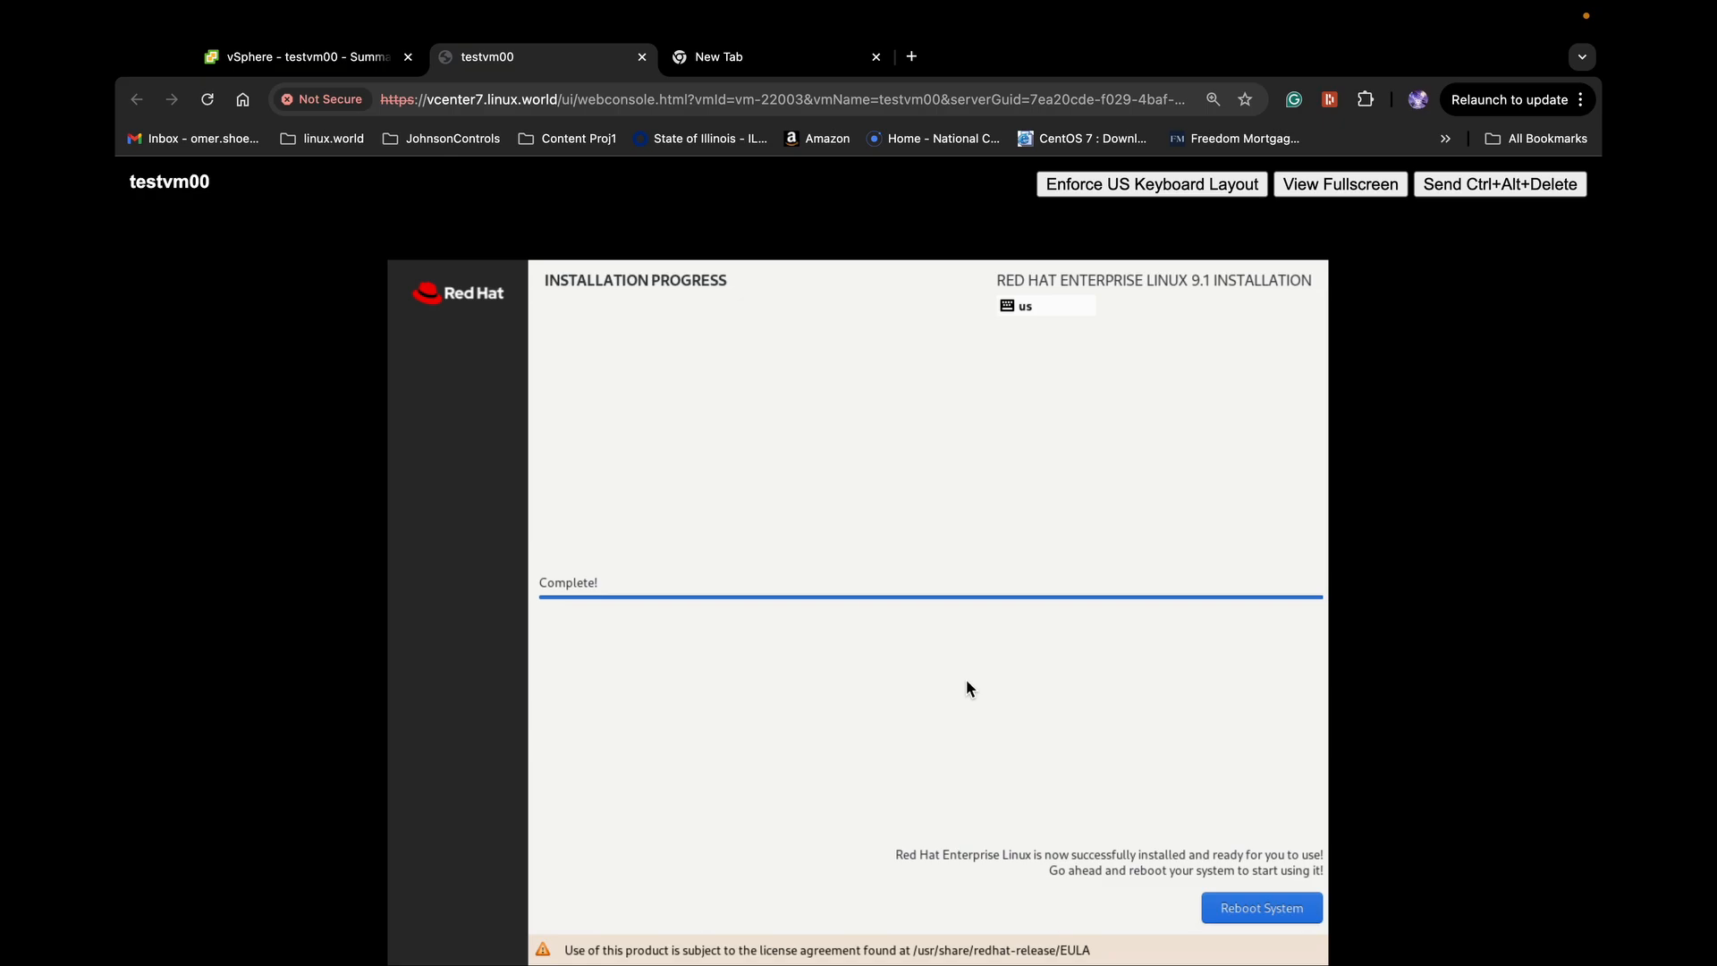
Reboot testvm00 into the installed system, glance at its vSphere summary, close the extra New Tab
left_click(1286, 911)
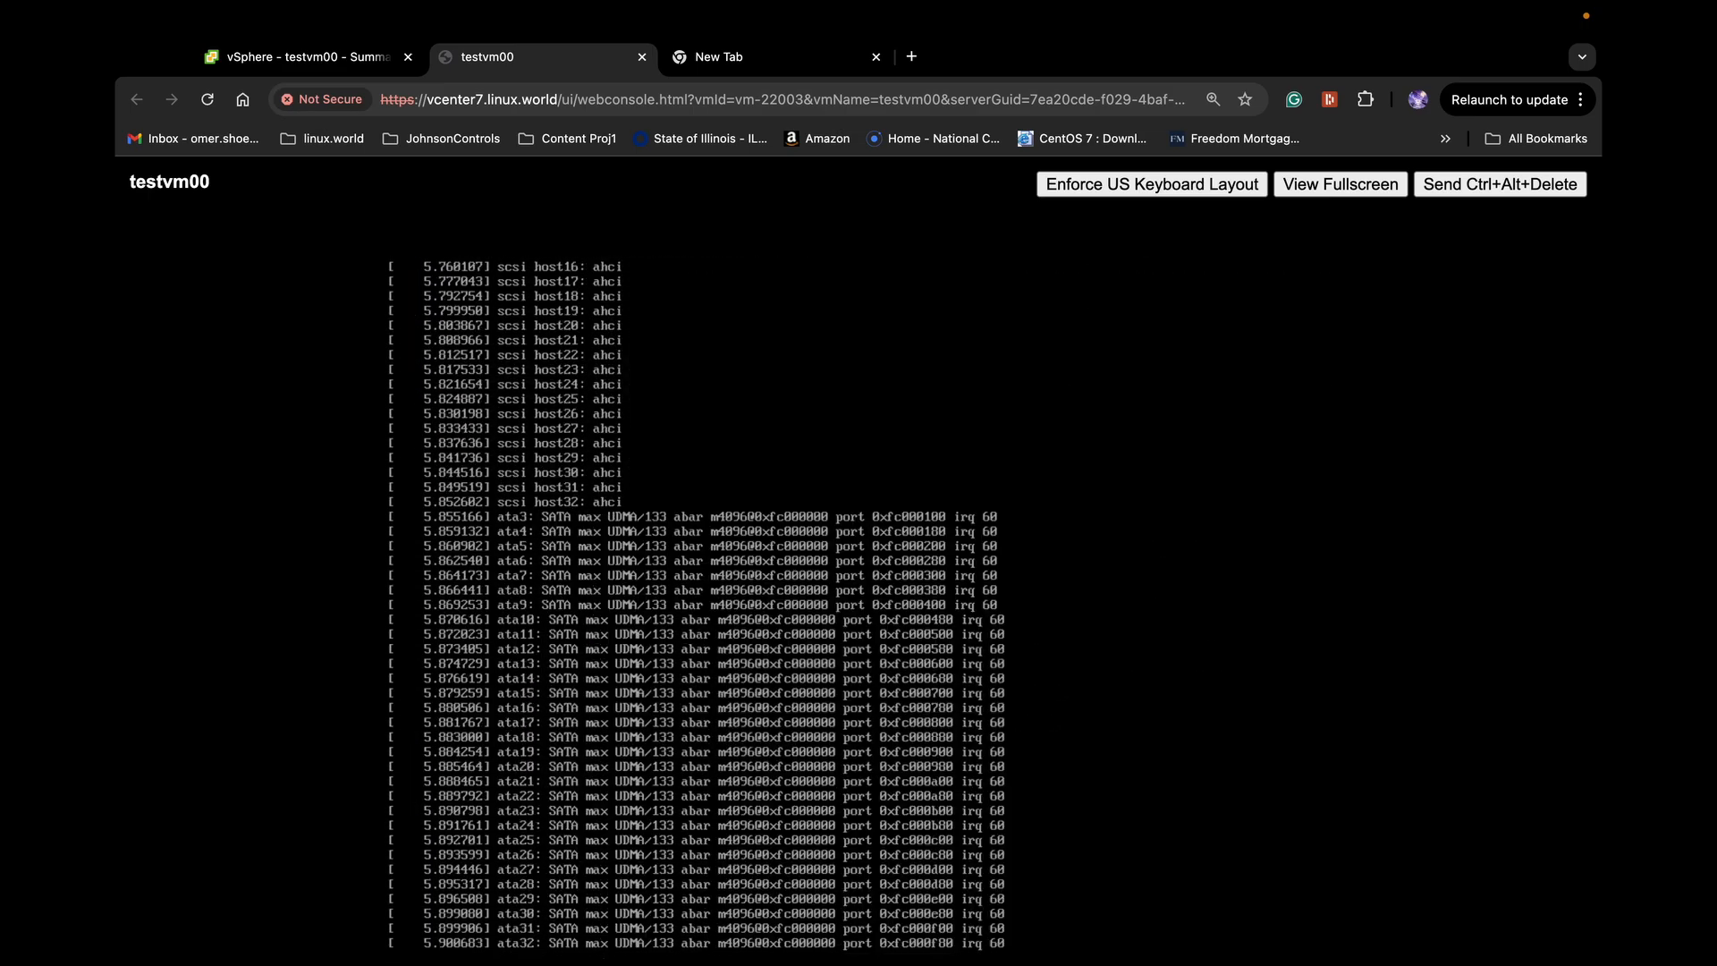
left_click(347, 56)
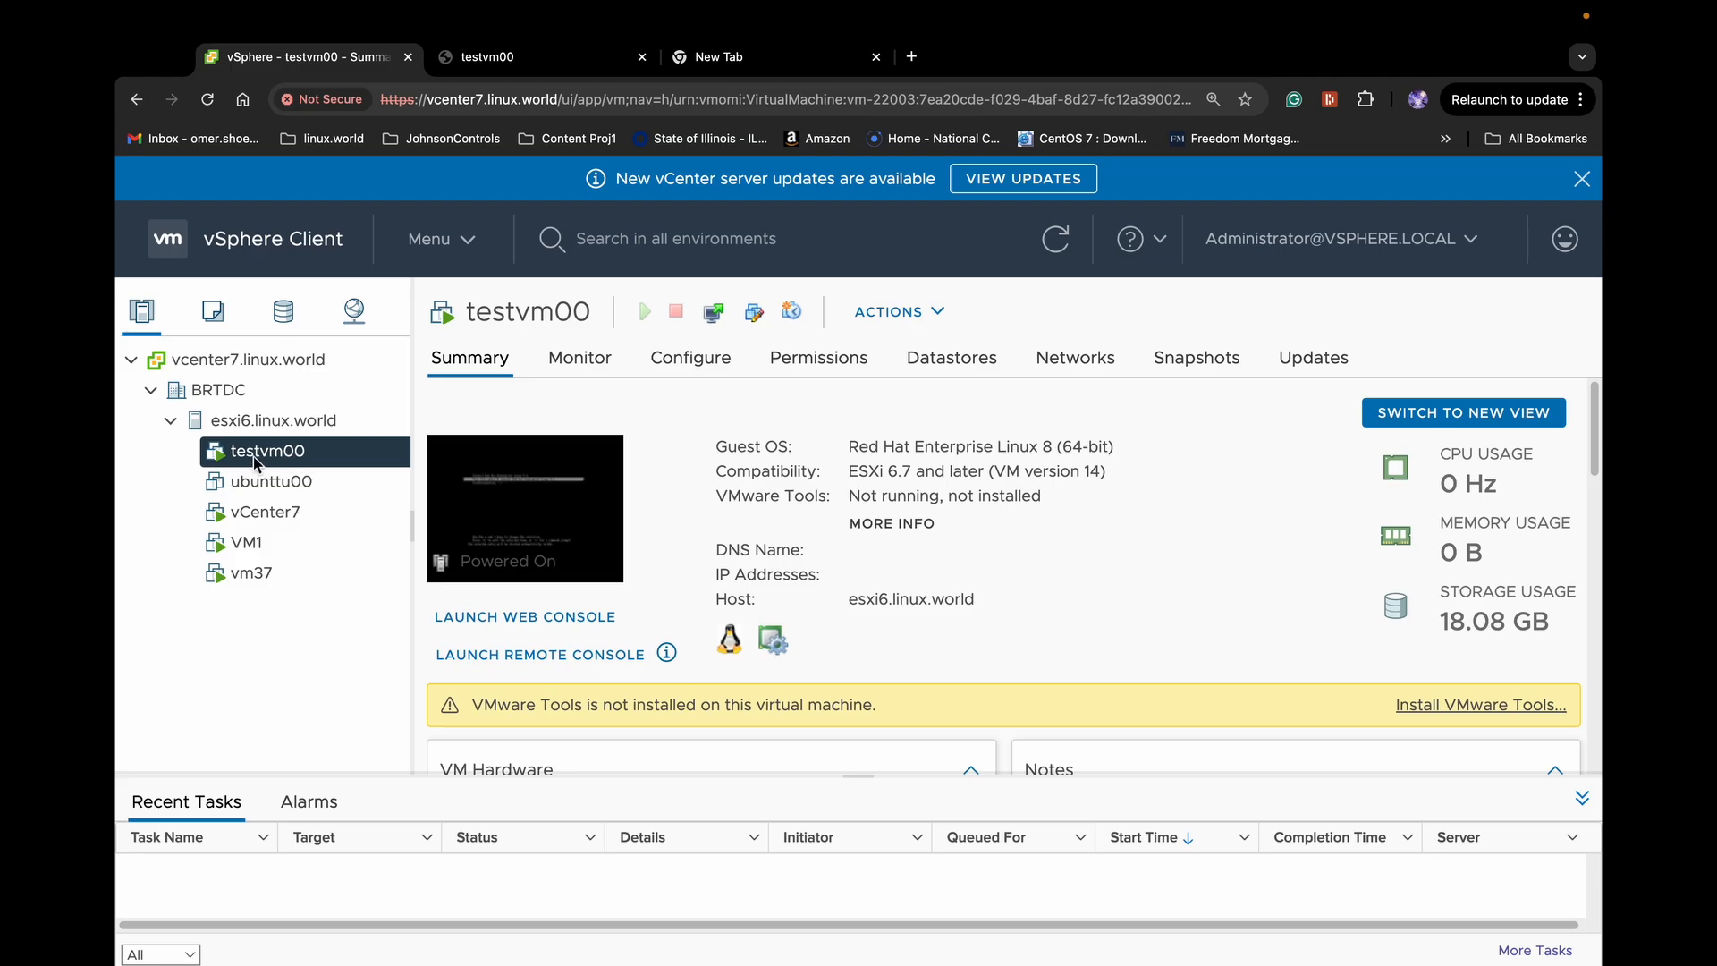
left_click(534, 64)
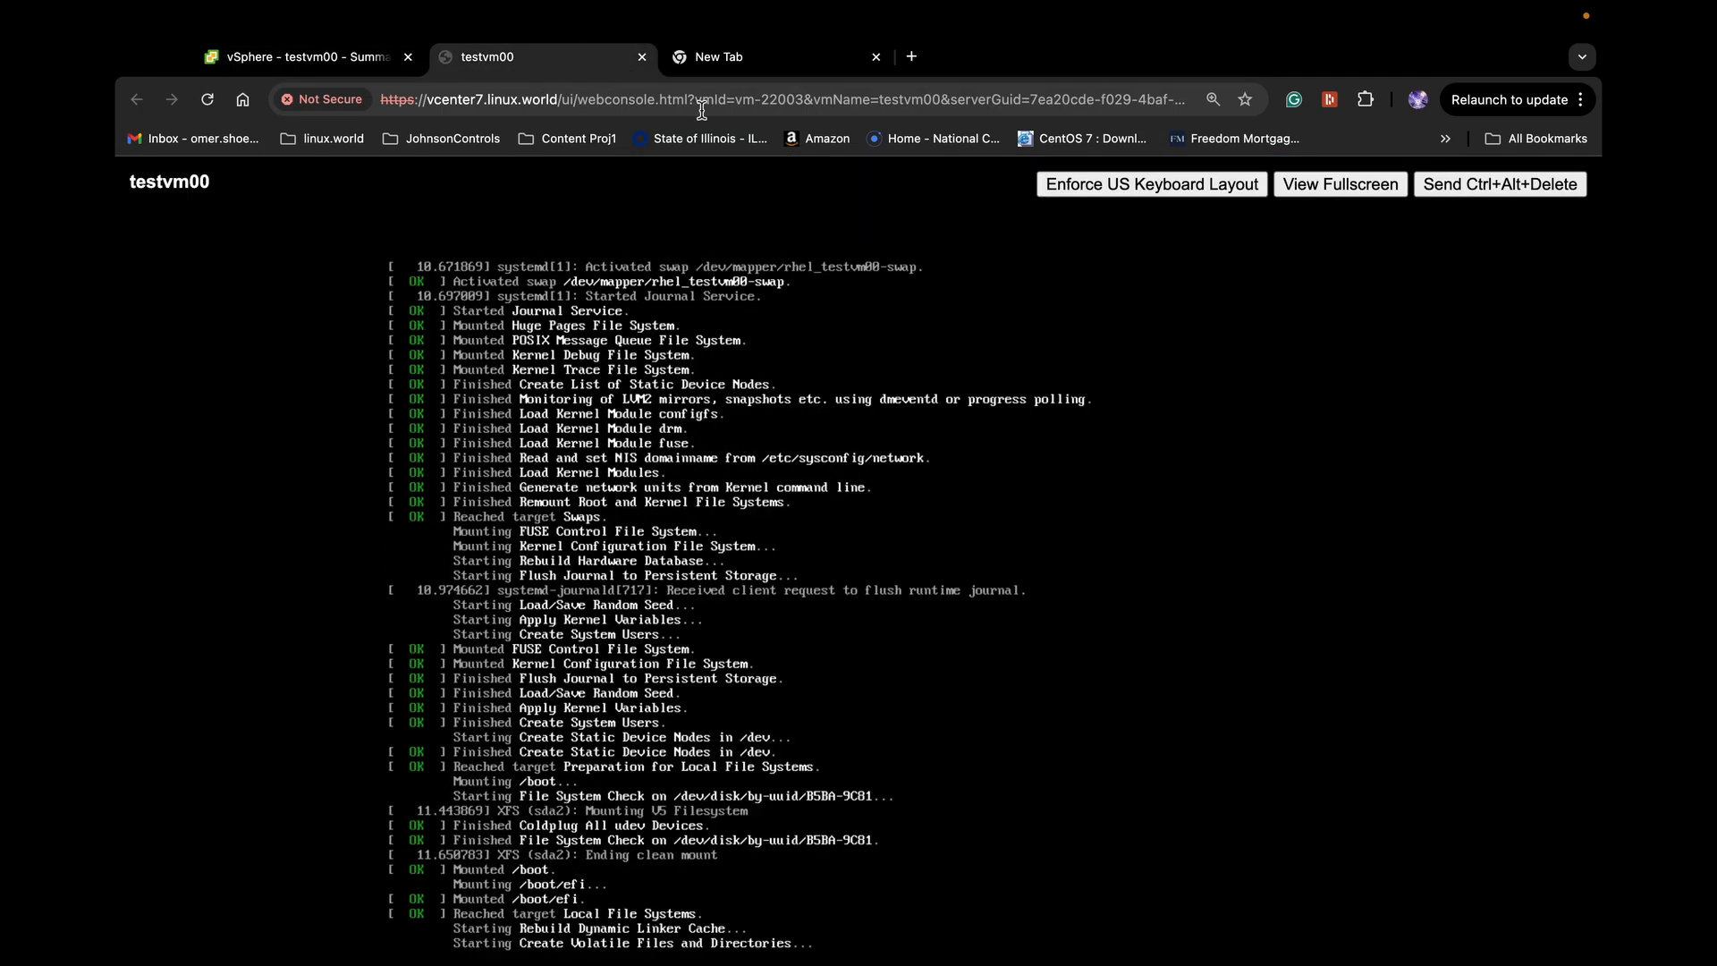
left_click(876, 56)
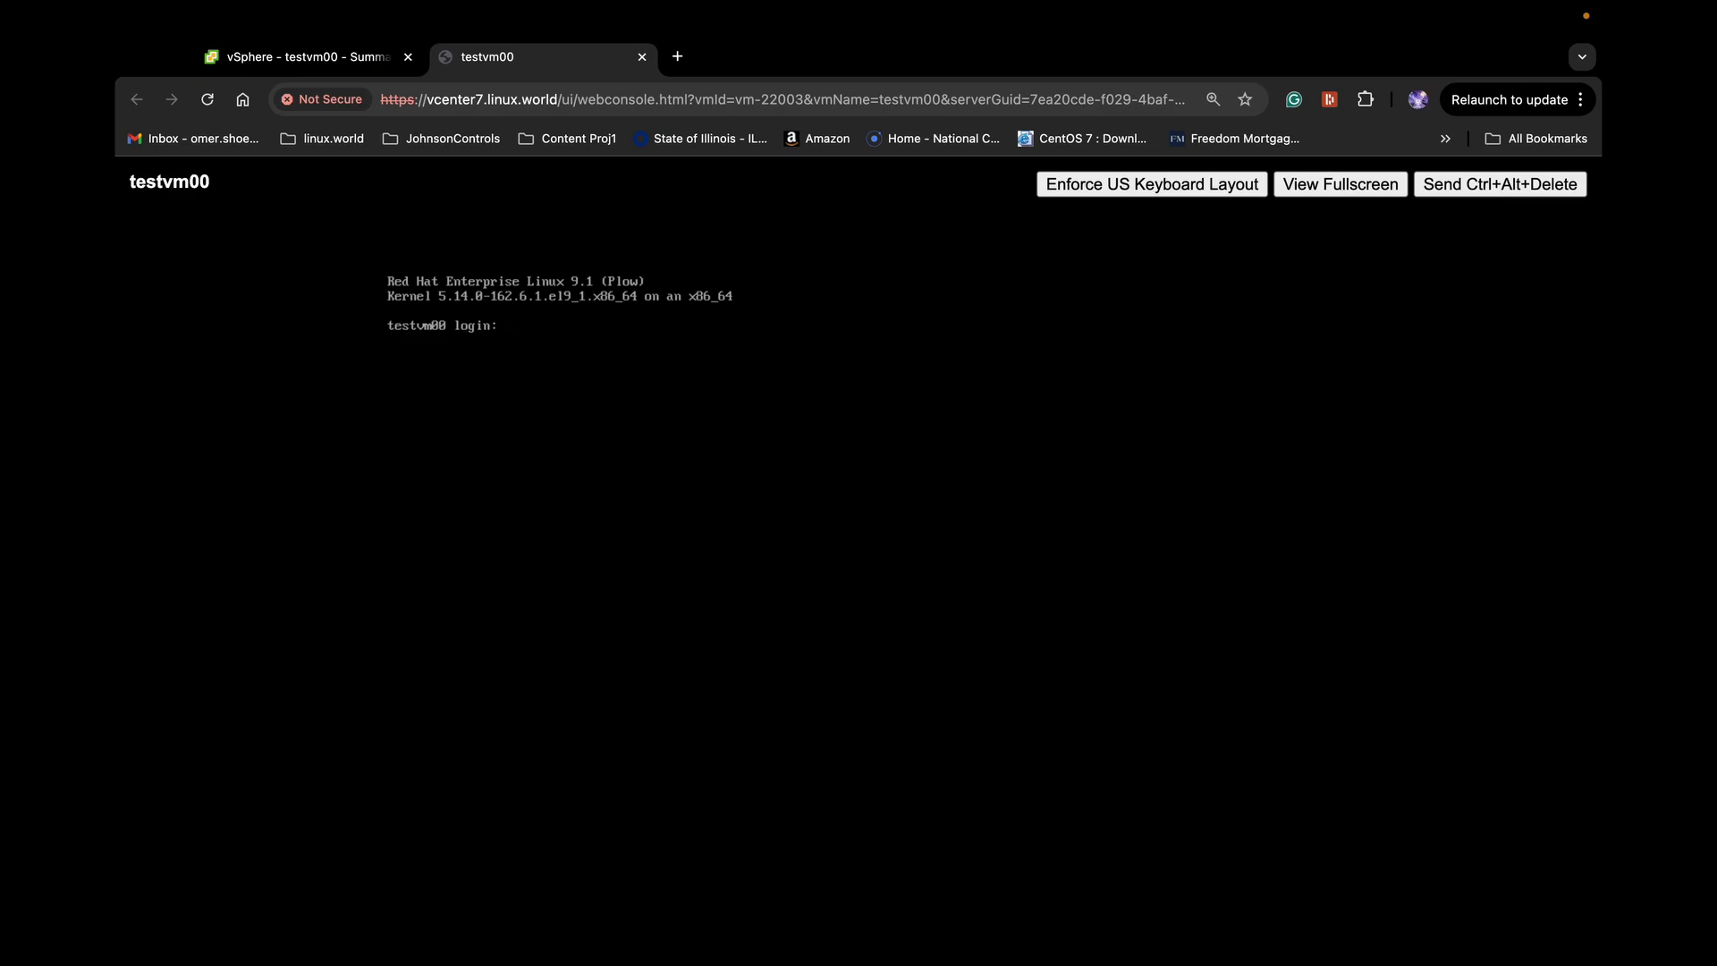
Log in as root at the console and run id to confirm uid=0(root)
type("root")
key("Return")
key("Return")
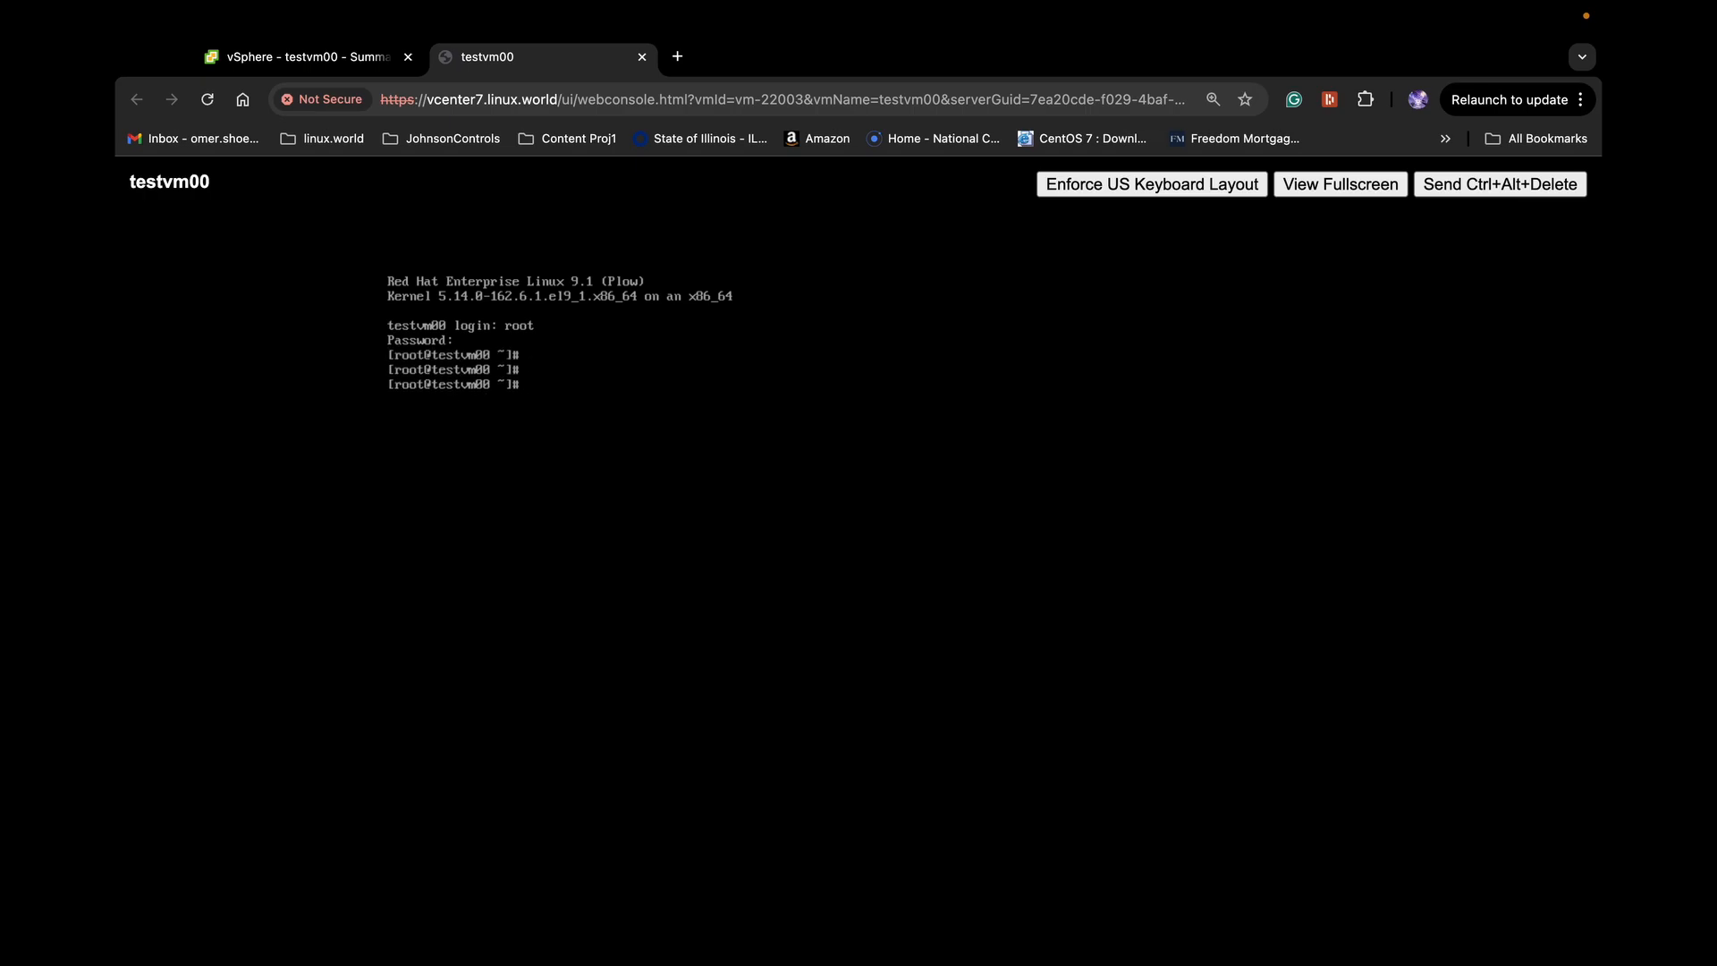
type("id")
key("Return")
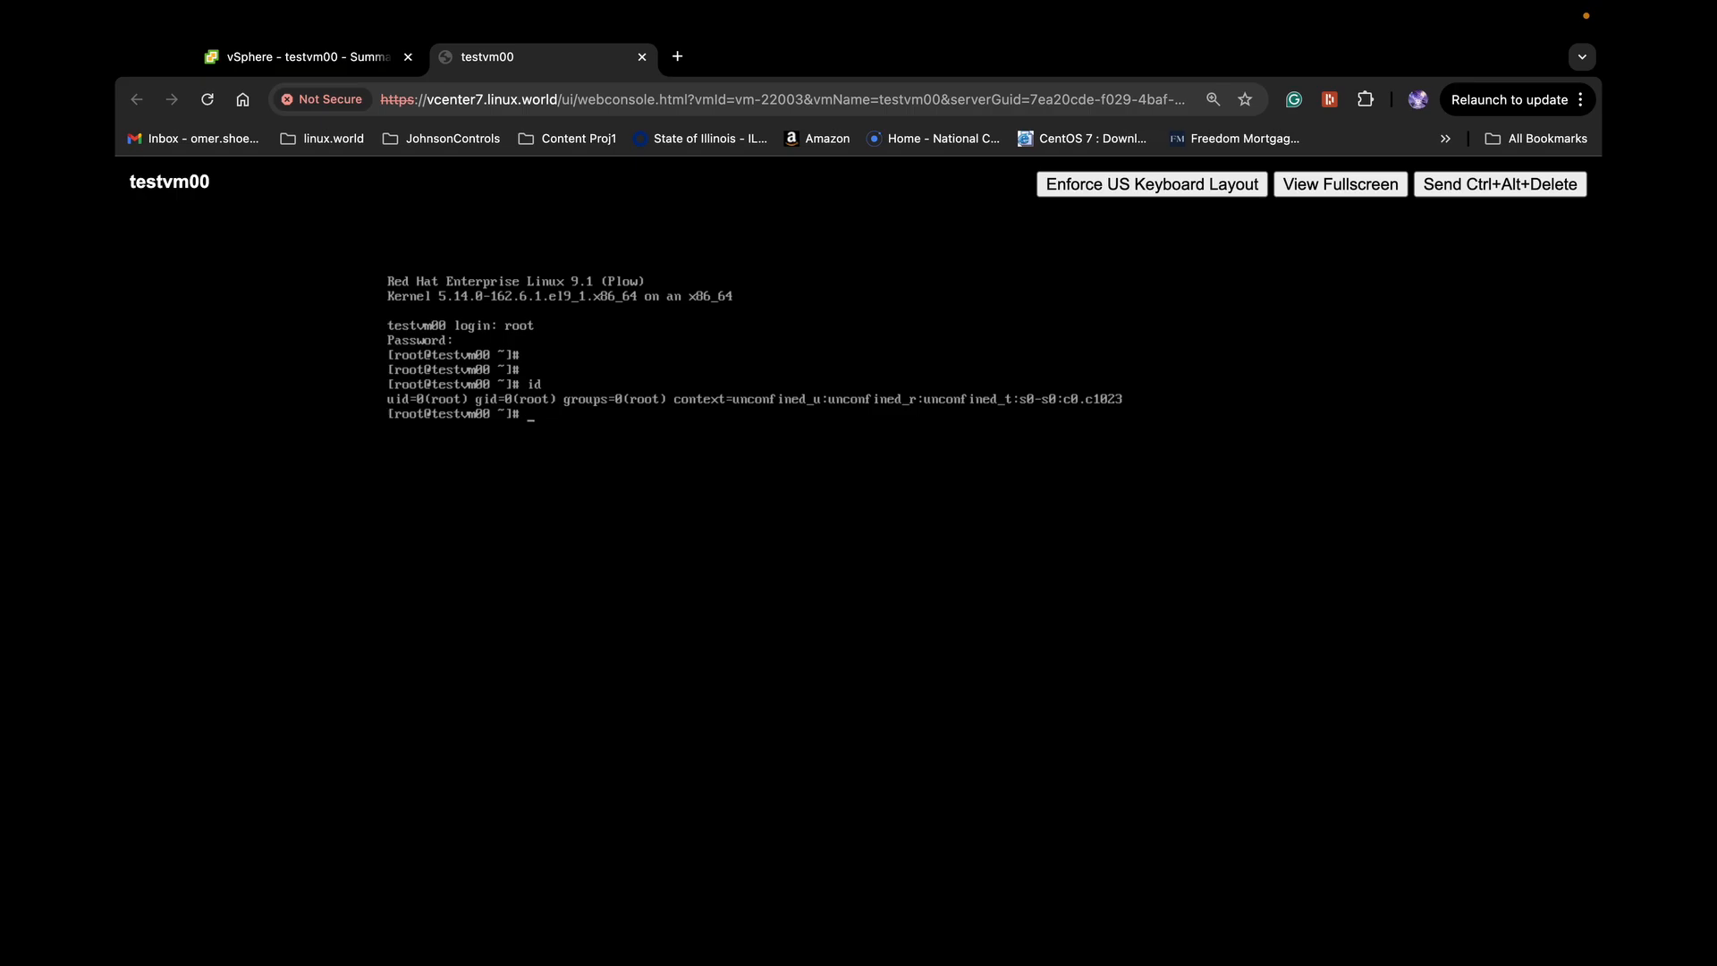
Get a fresh shell prompt, then bring up the macOS screen capture toolbar
key("Return")
key("super+Tab")
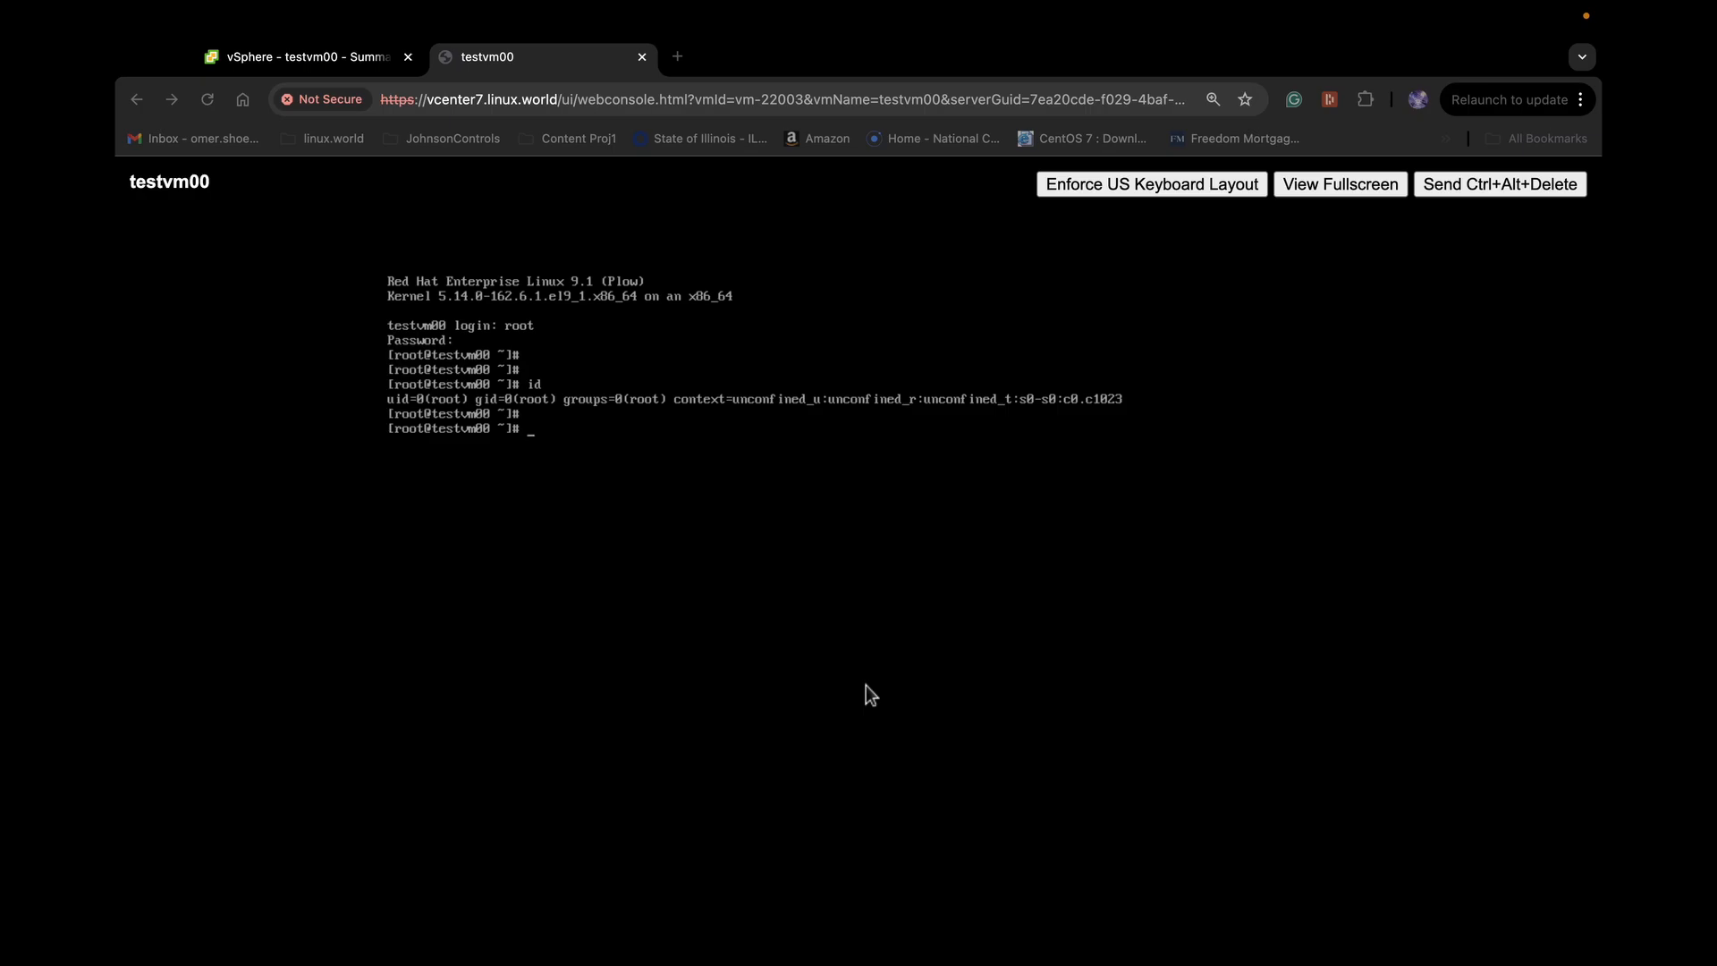
key("super+shift+5")
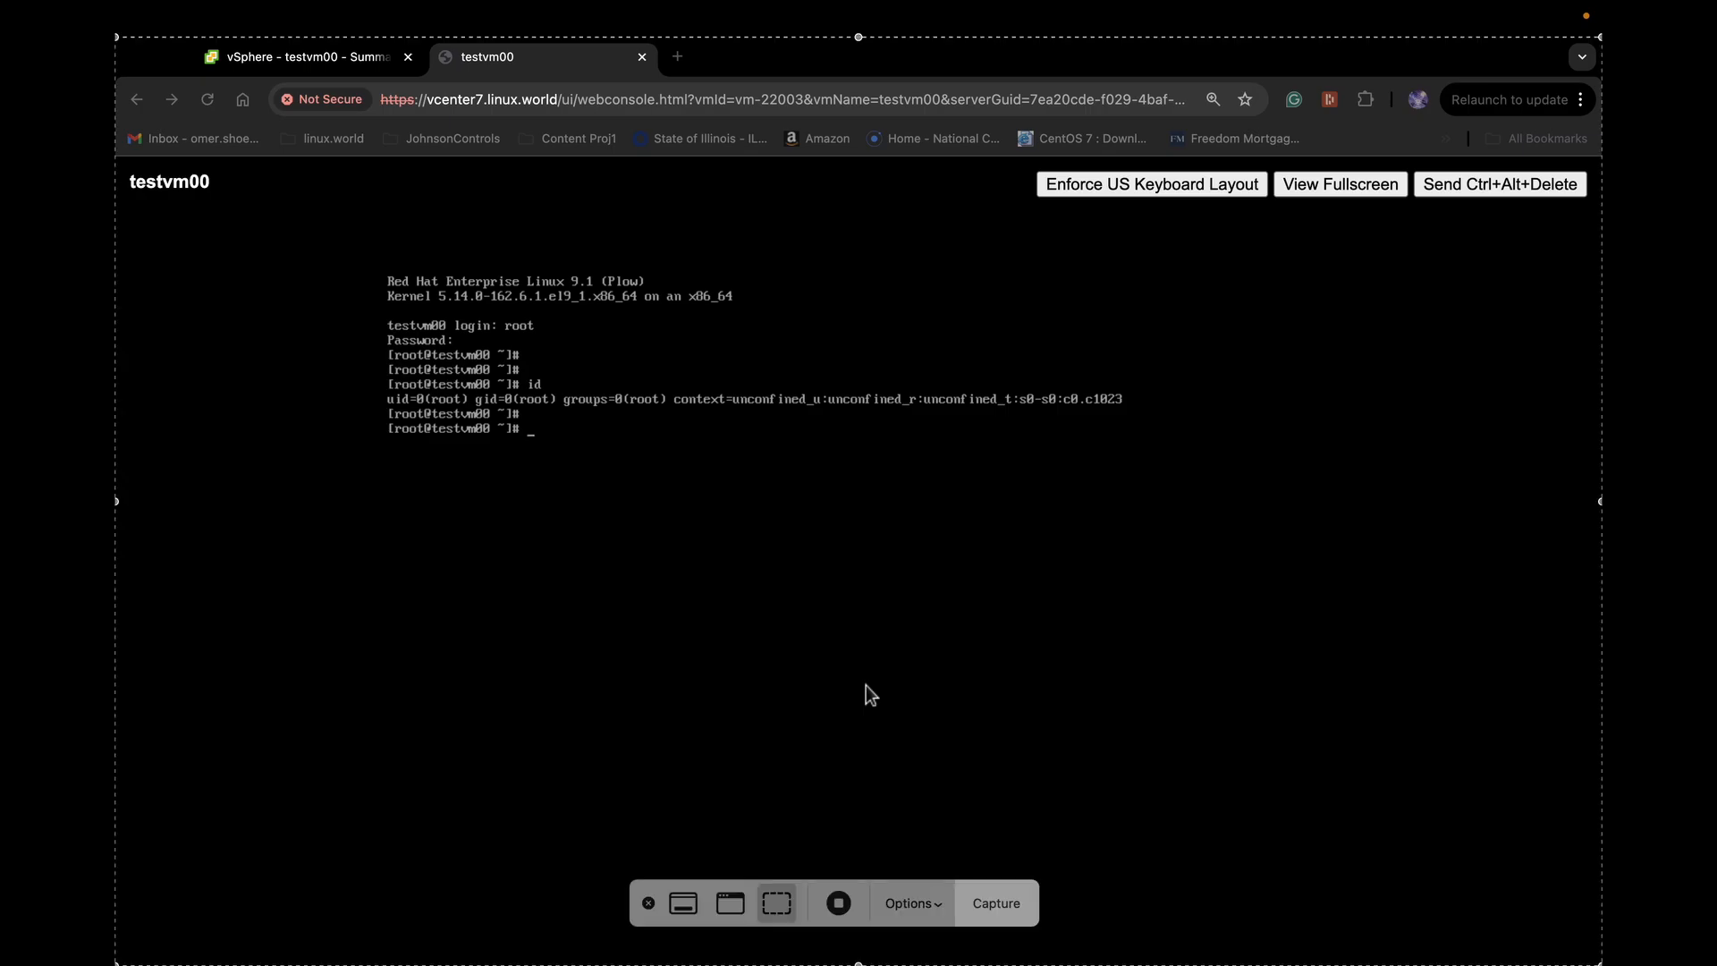